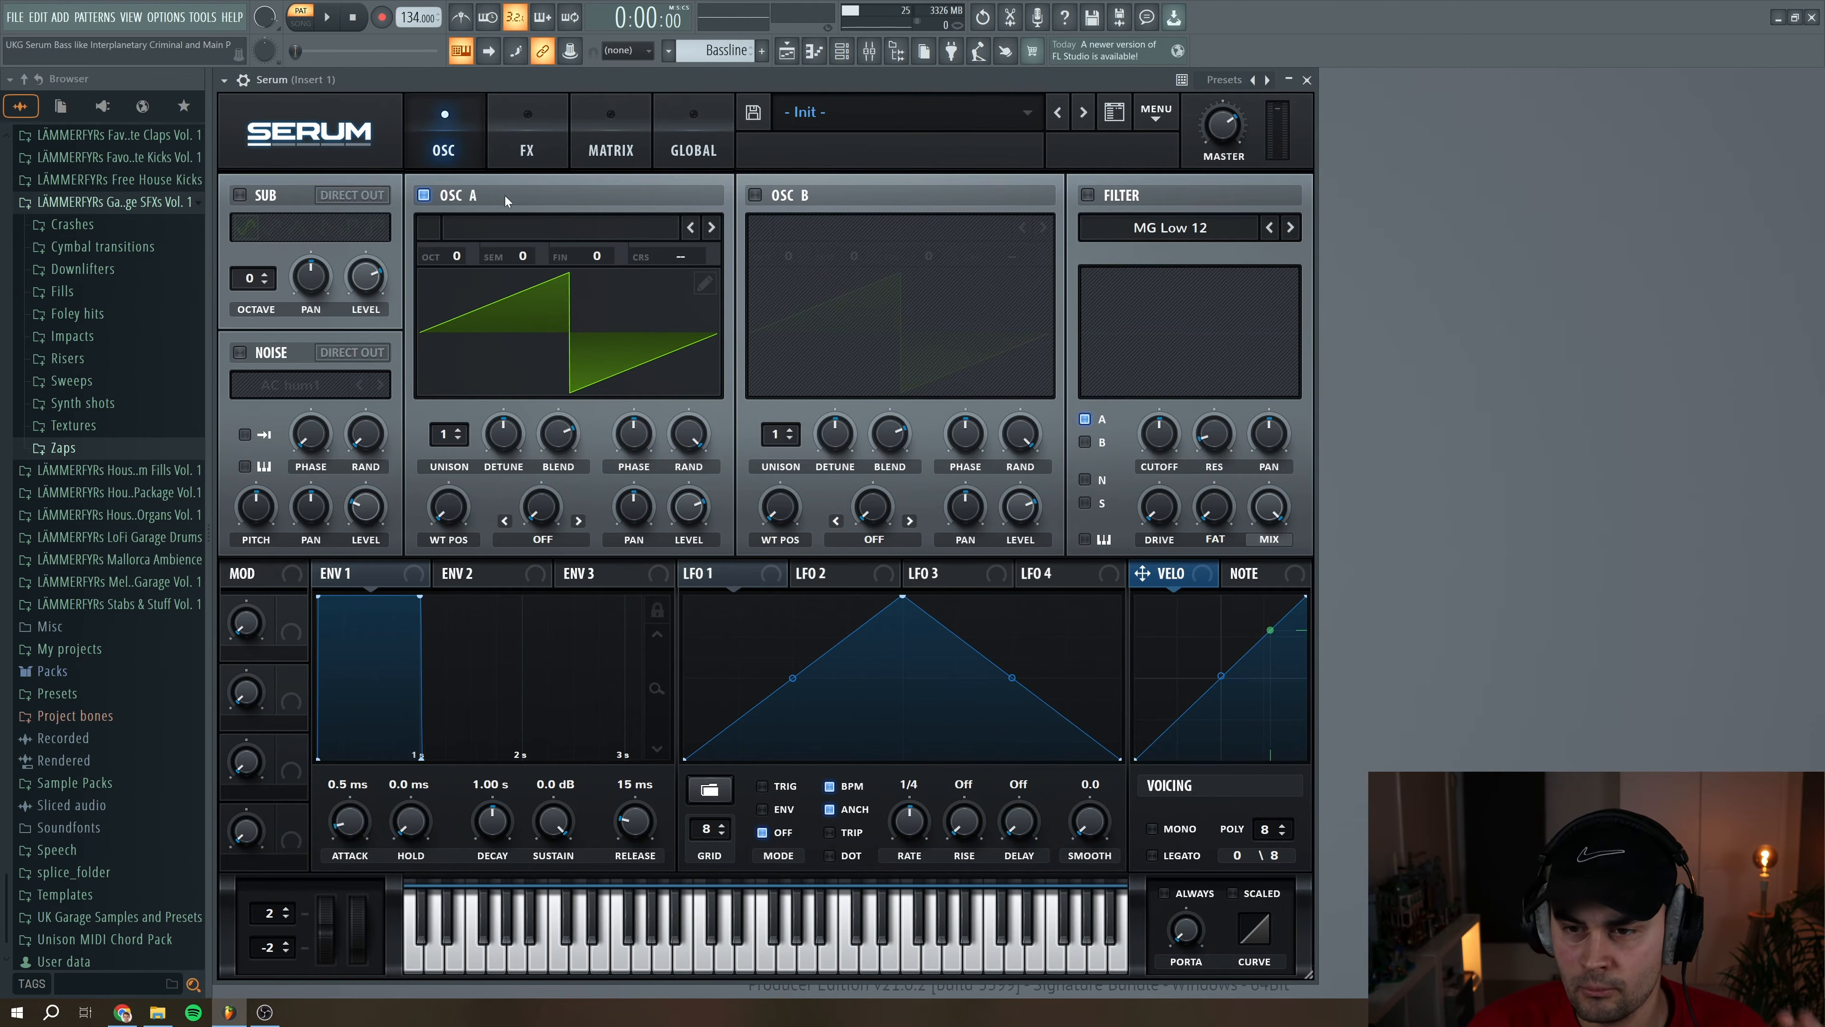
Load the Analog_BD_Sin wavetable in OSC A, with its octave at -1 and its level at 100%
left_click(520, 229)
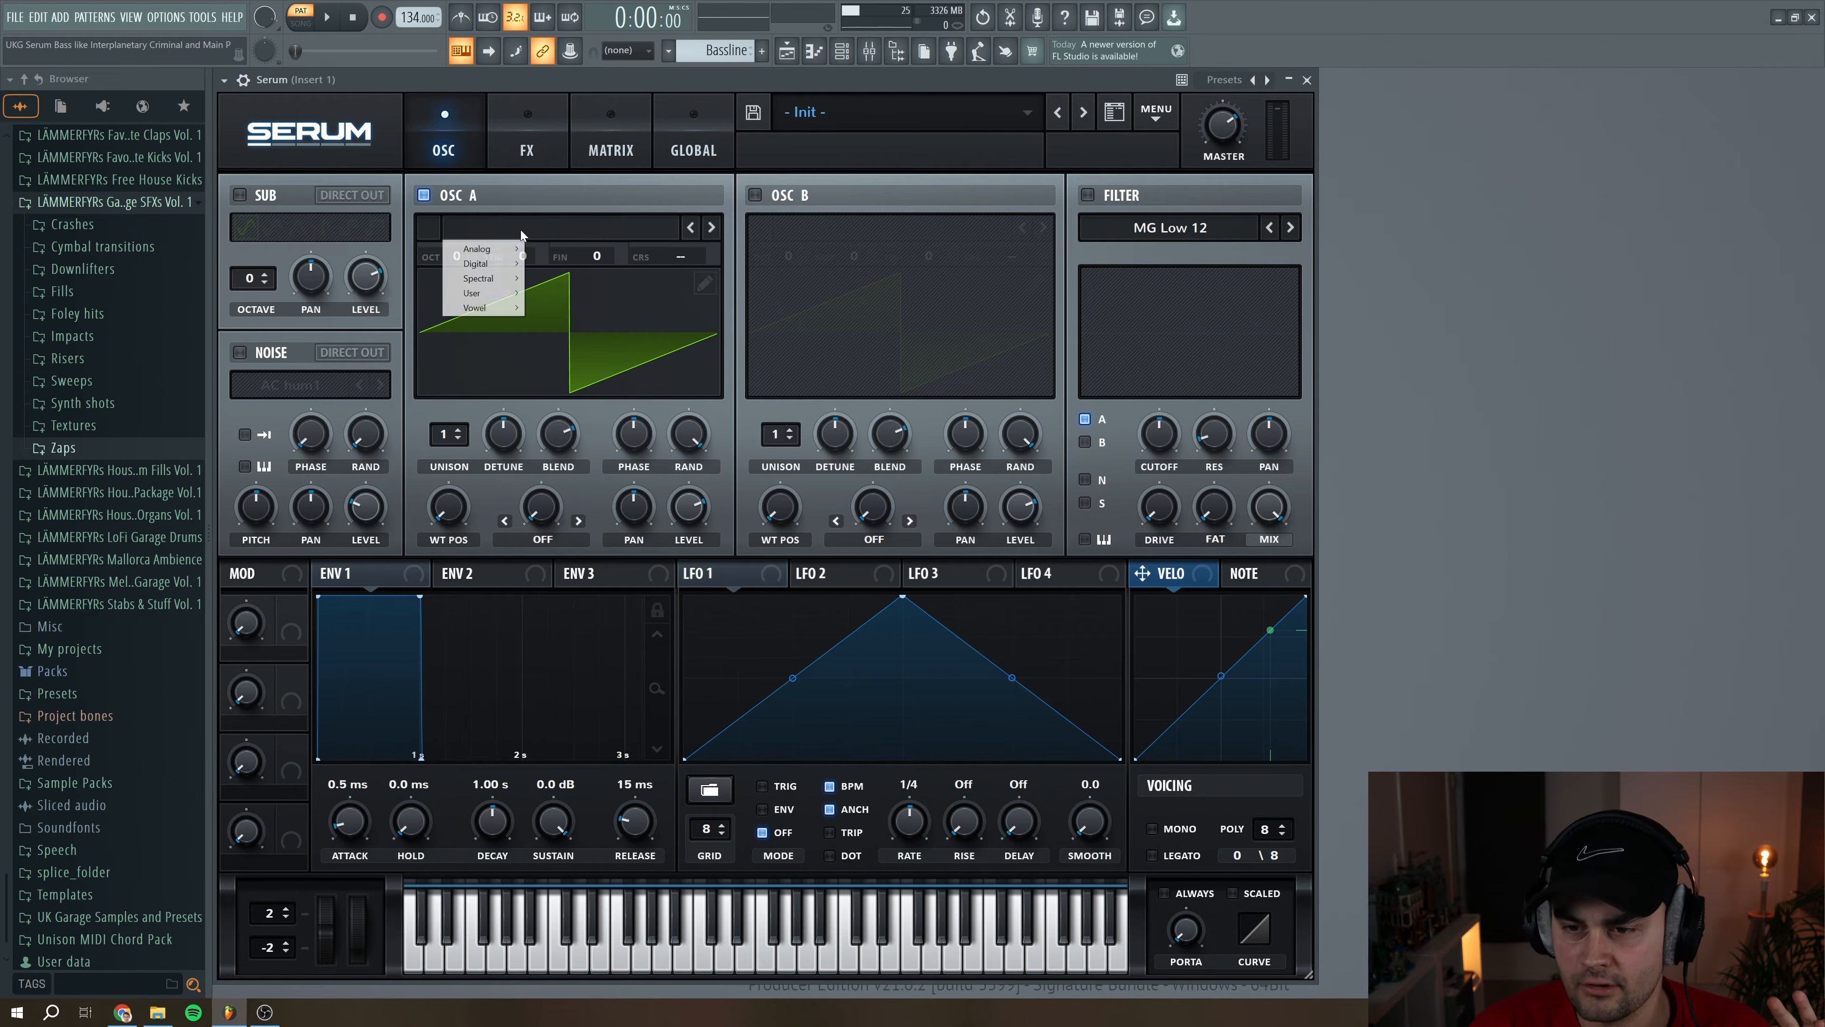
mouse_move(505, 248)
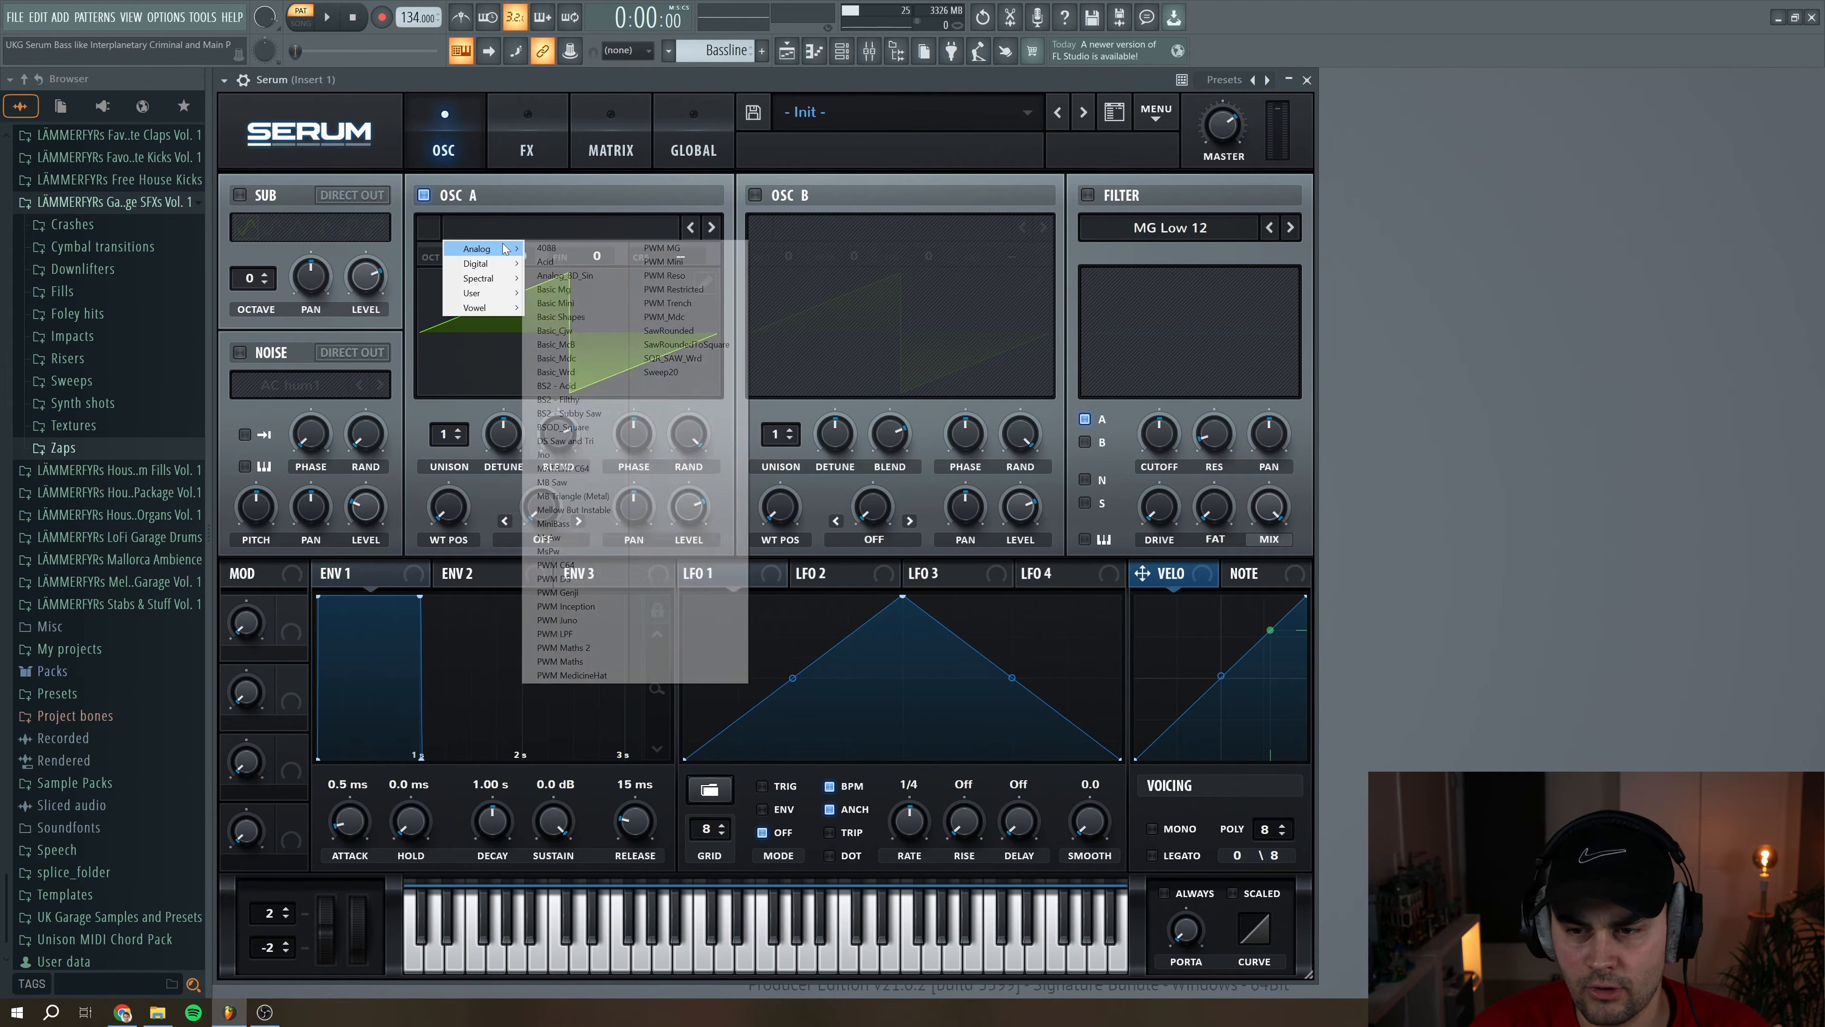
left_click(577, 276)
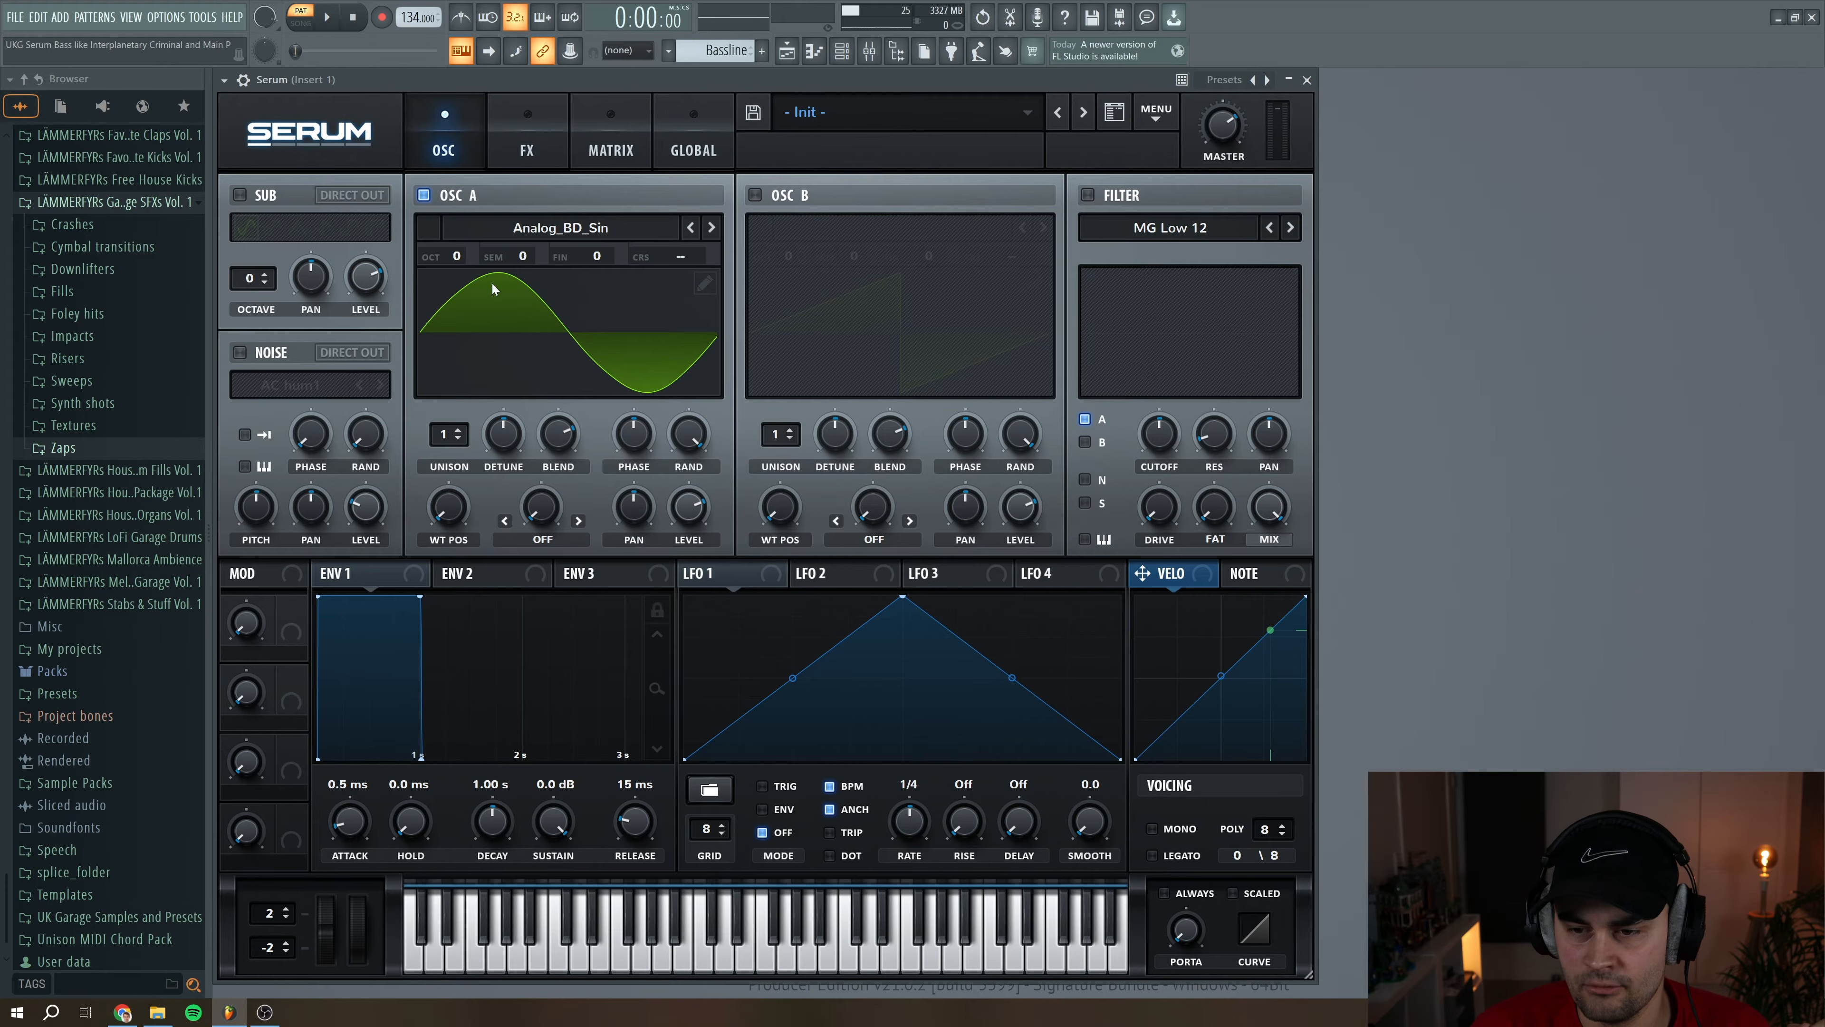
left_click_drag(454, 257, 455, 273)
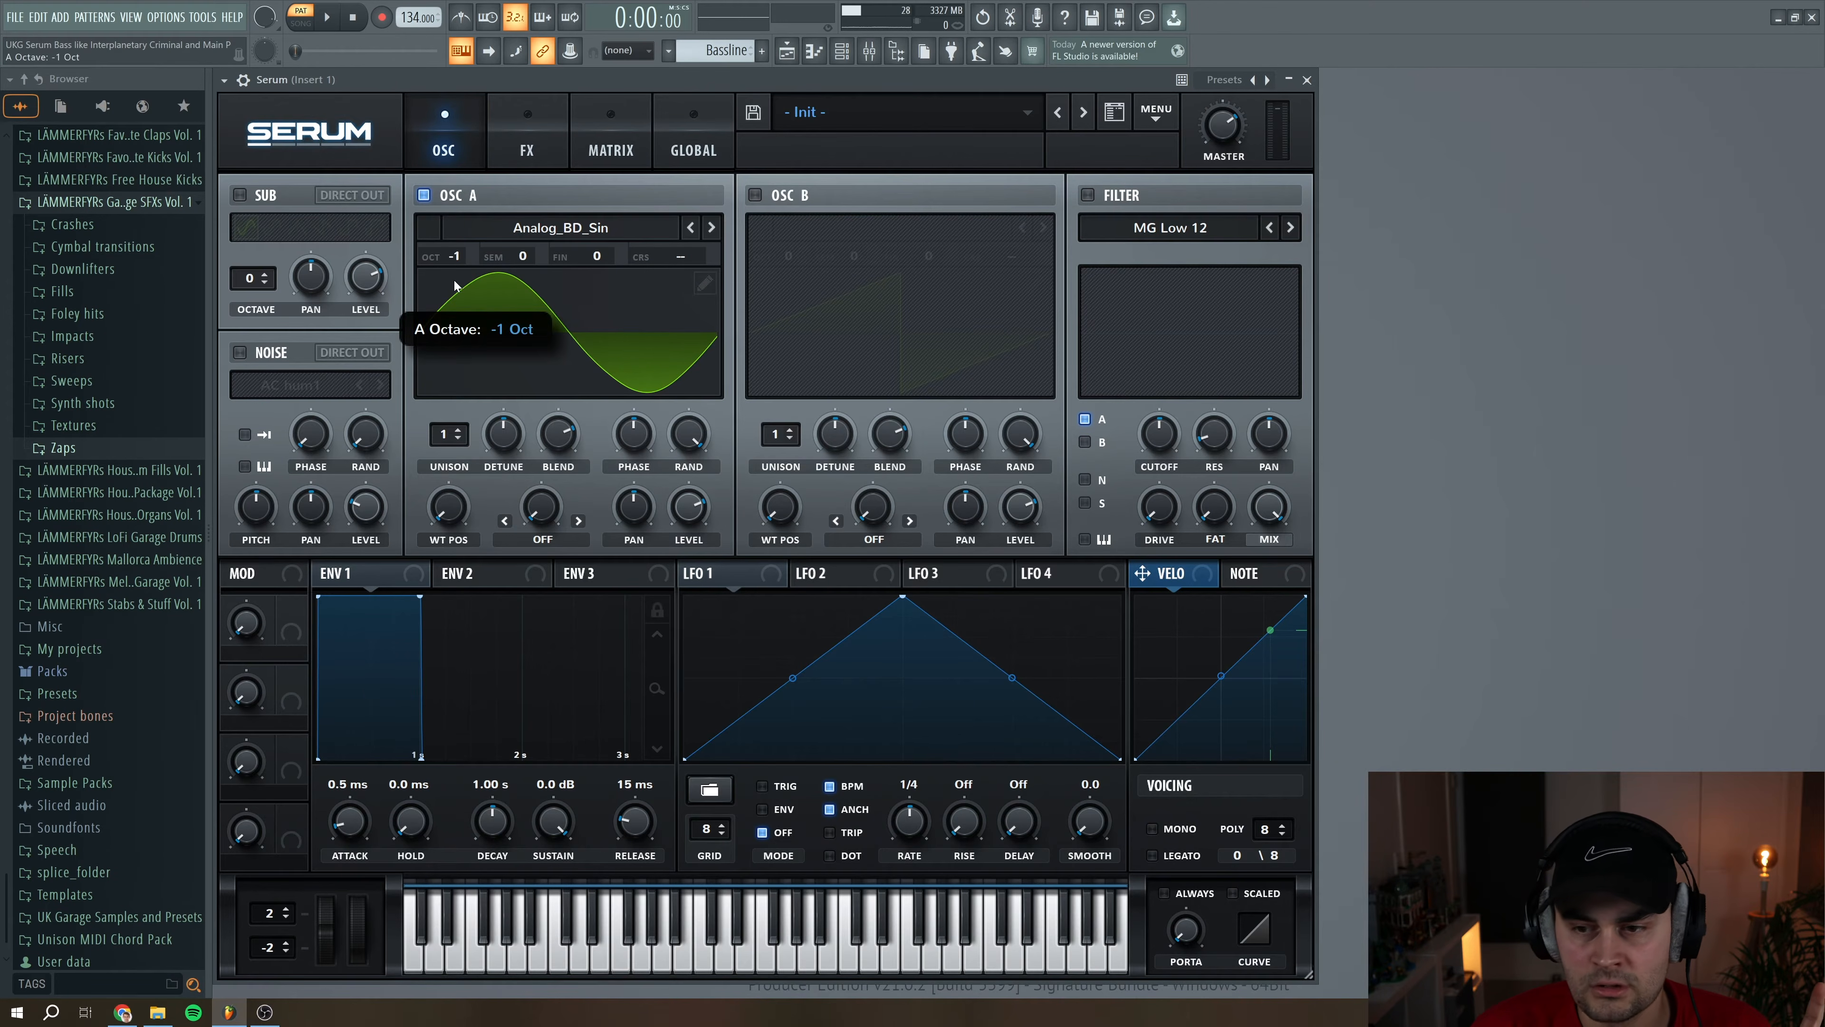
left_click_drag(689, 506, 711, 413)
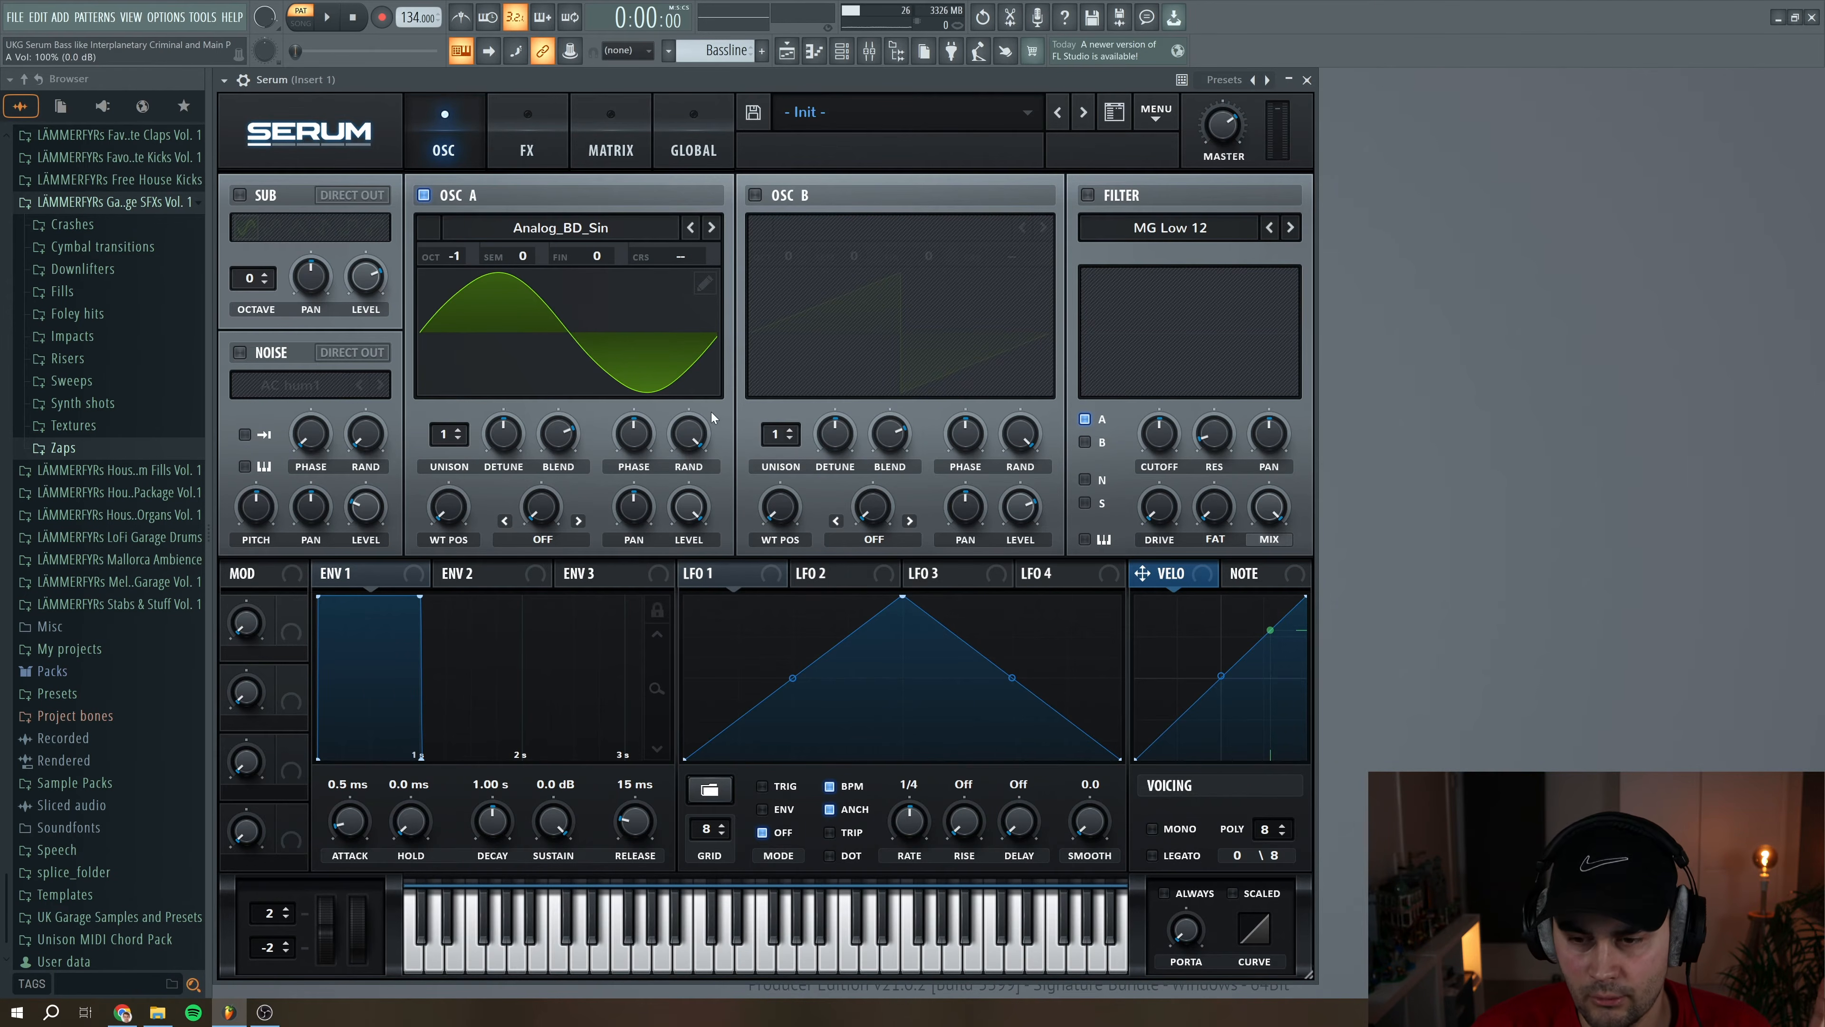
Enable OSC B with the Basic_Wrd wavetable, using 4 unison voices and a detune of 0.08
left_click(755, 195)
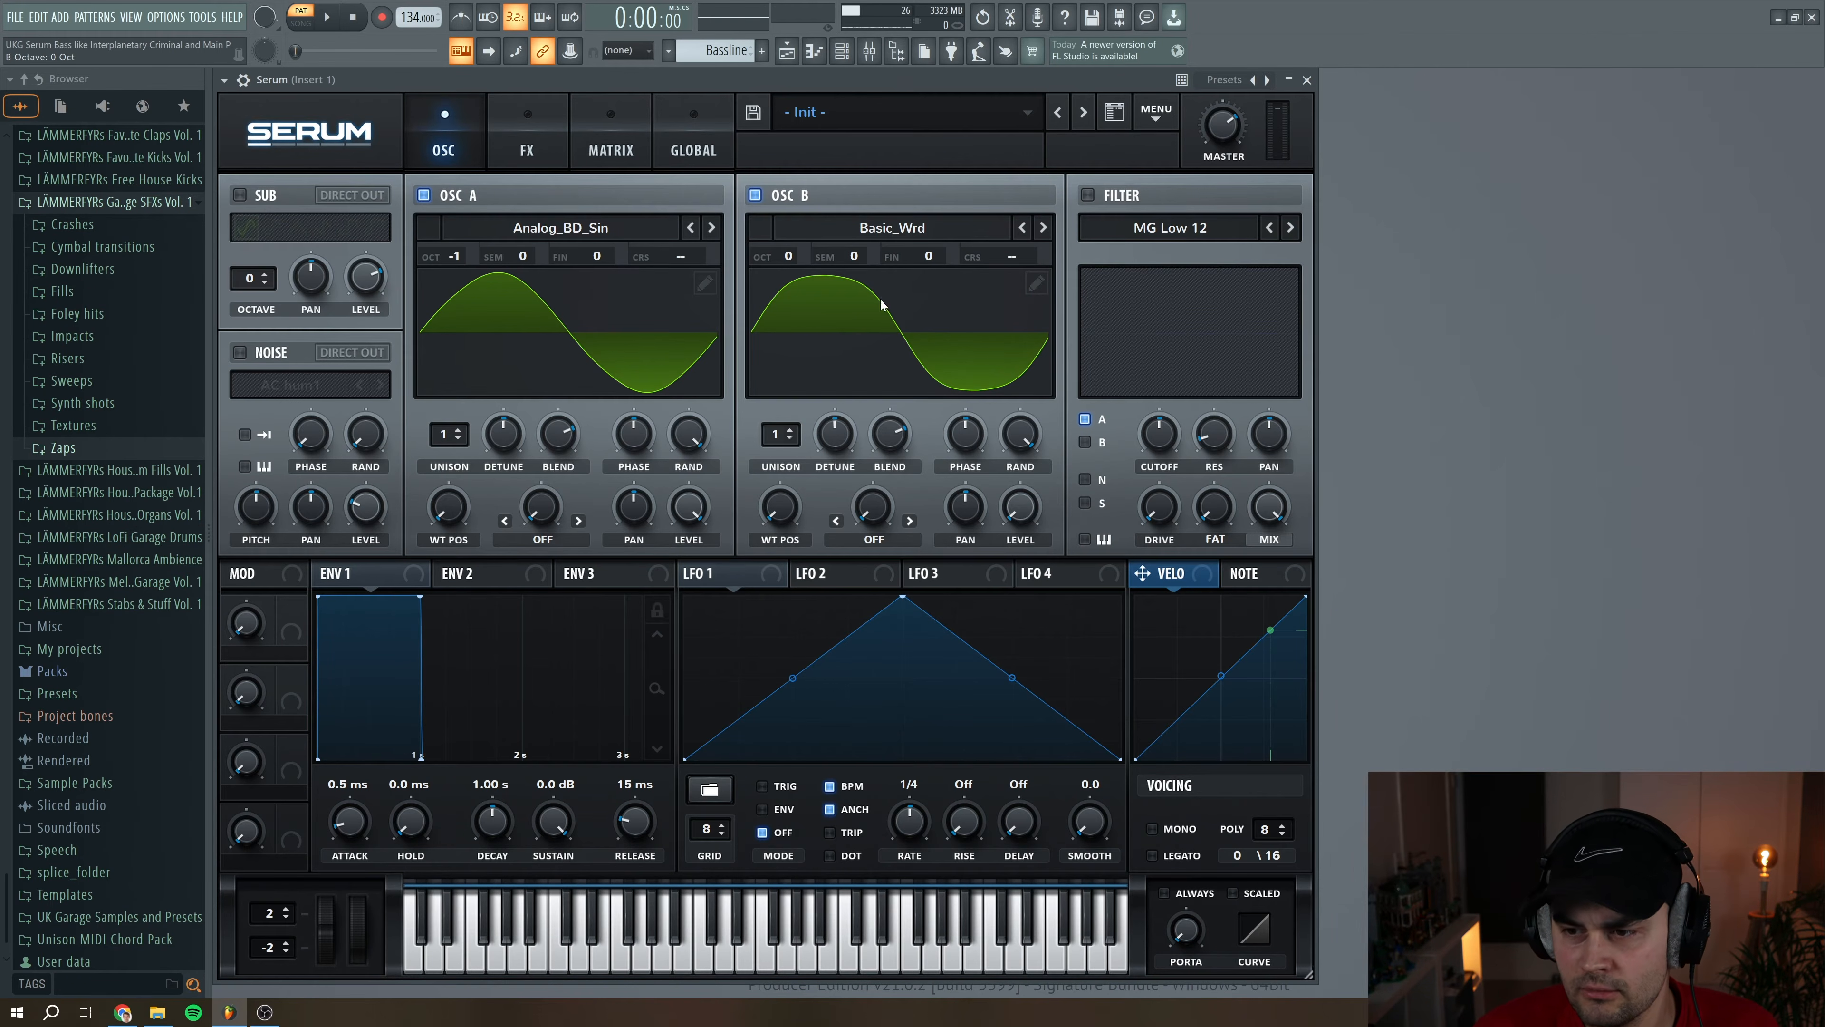
left_click(790, 434)
left_click(791, 434)
left_click(791, 435)
left_click_drag(834, 443, 835, 465)
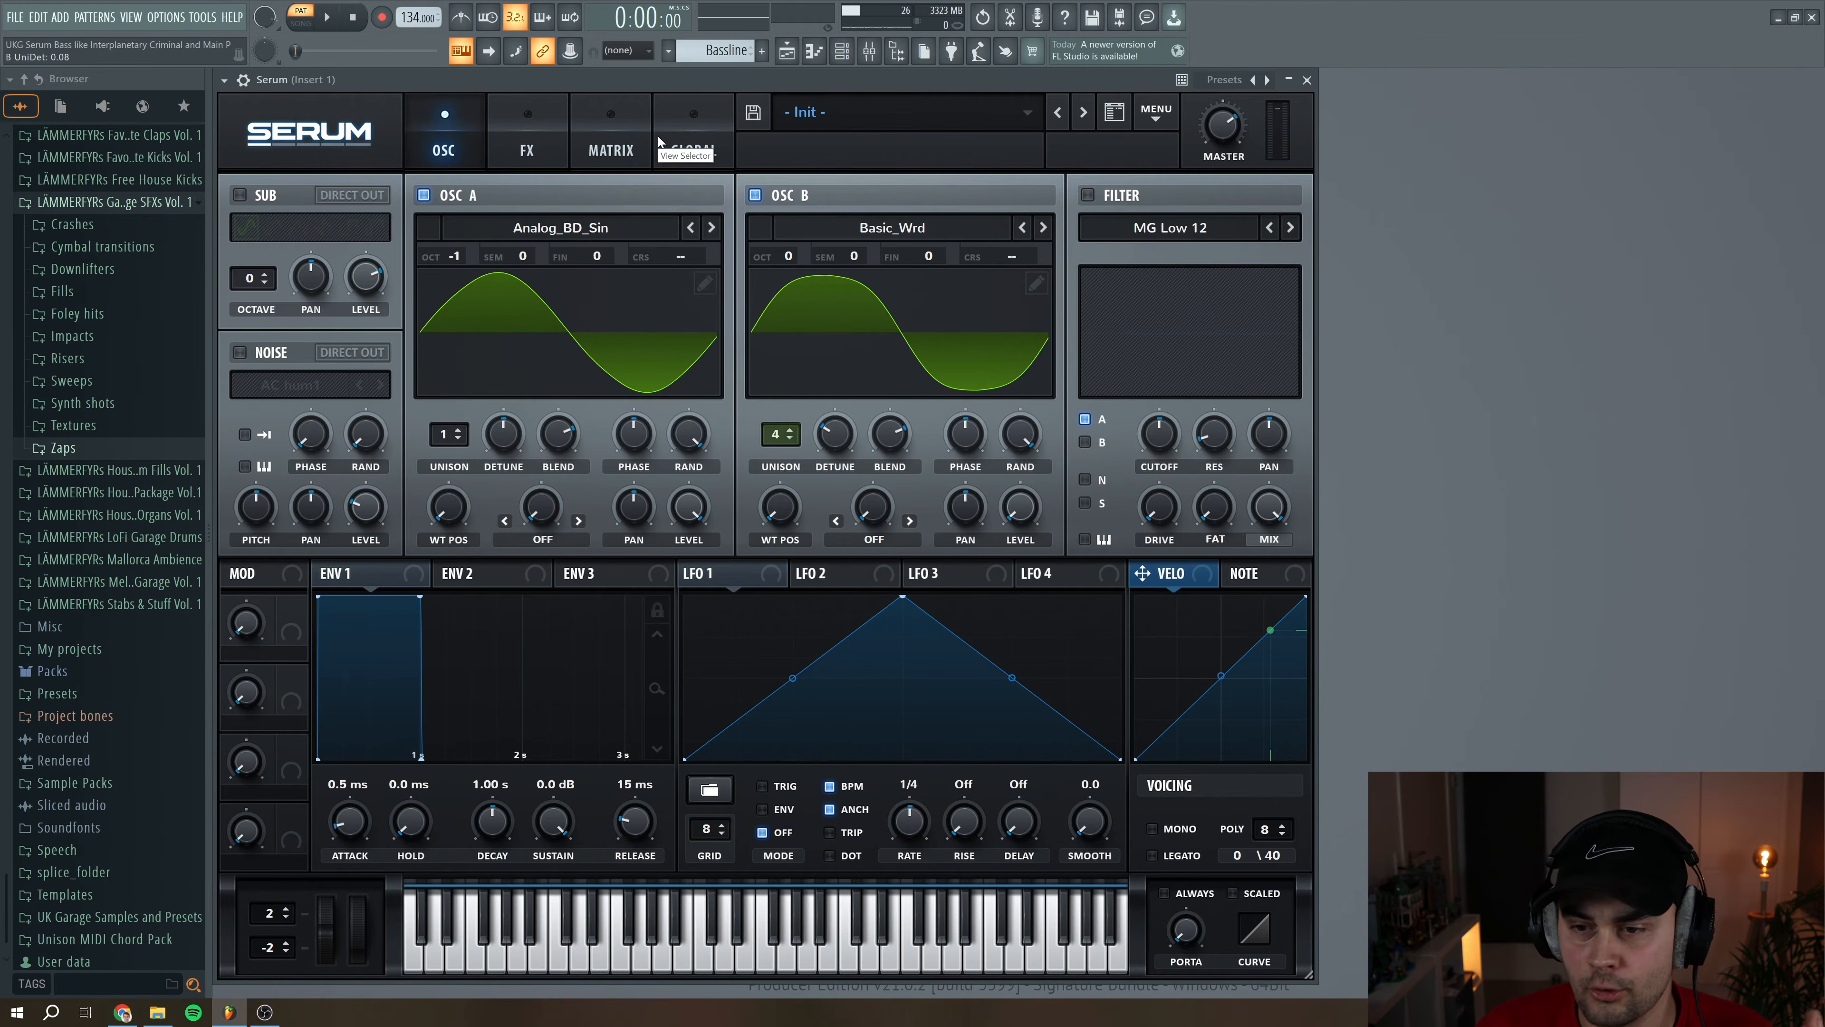
Set OSC A's warp mode to FM (from B) and modulate its amount with LFO 1 in ENV mode at 43
right_click(540, 512)
left_click(540, 523)
left_click(542, 538)
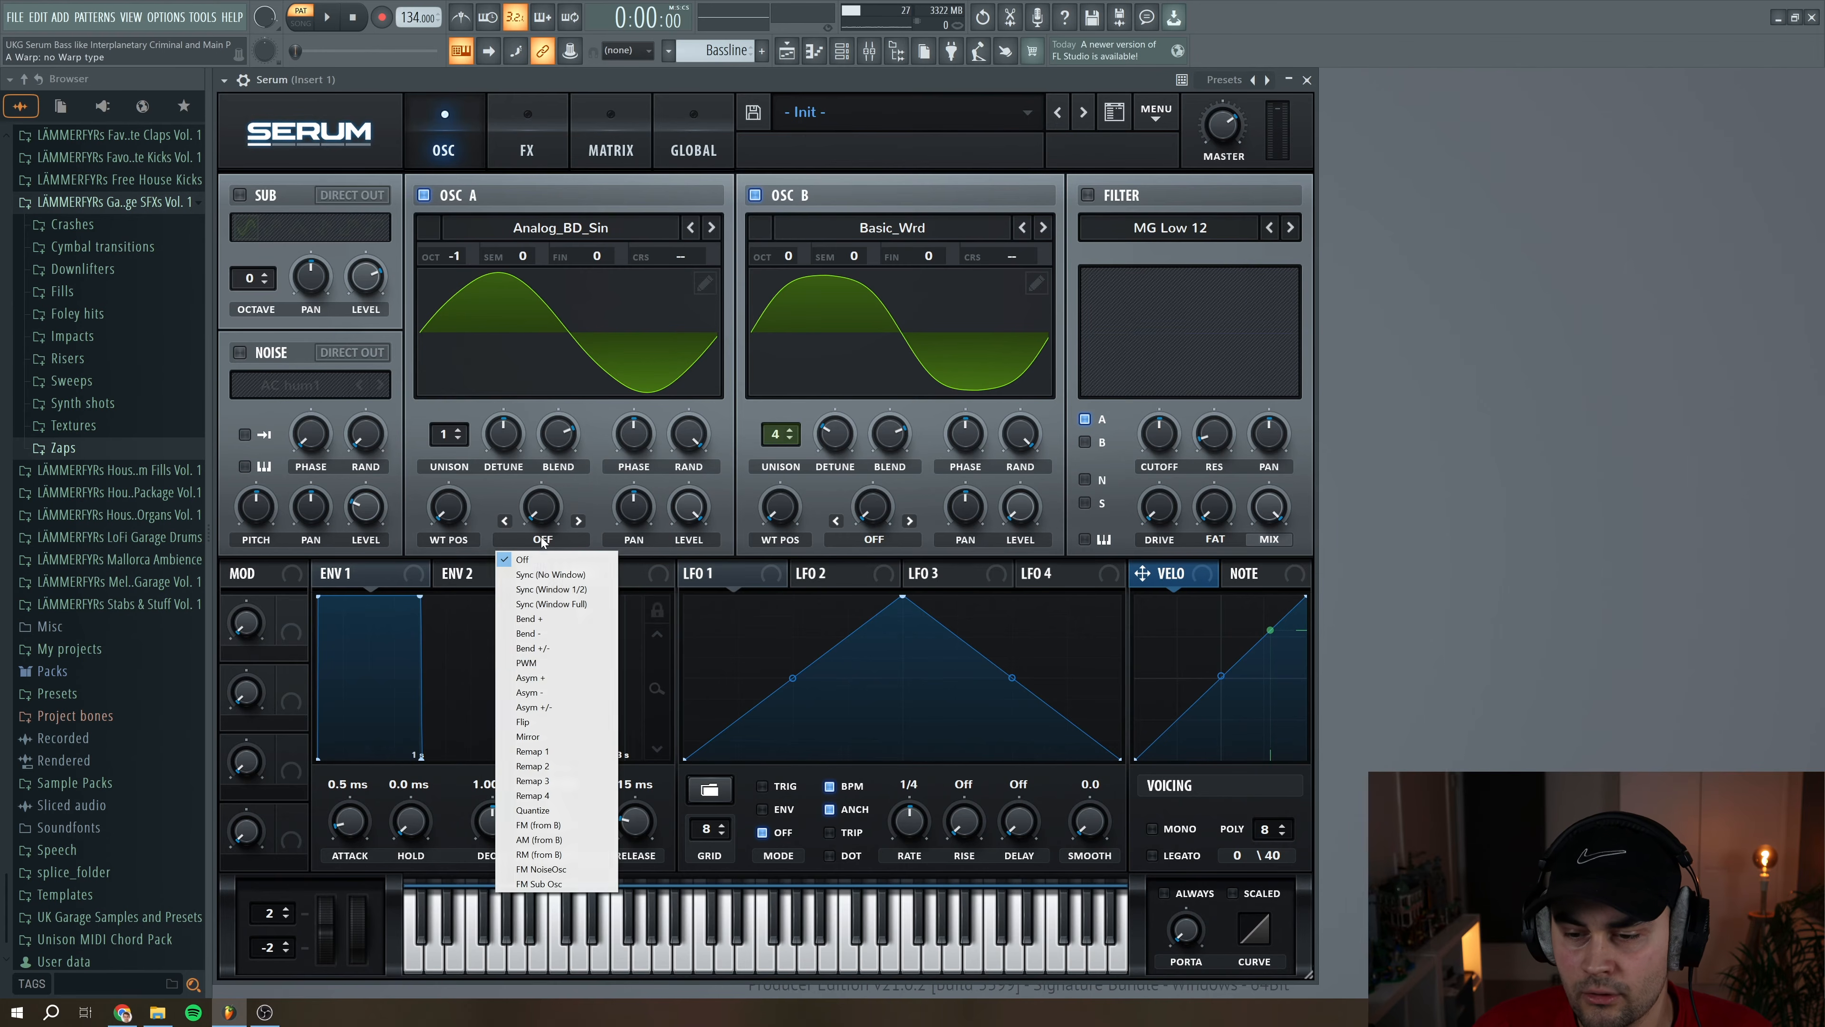
left_click(544, 825)
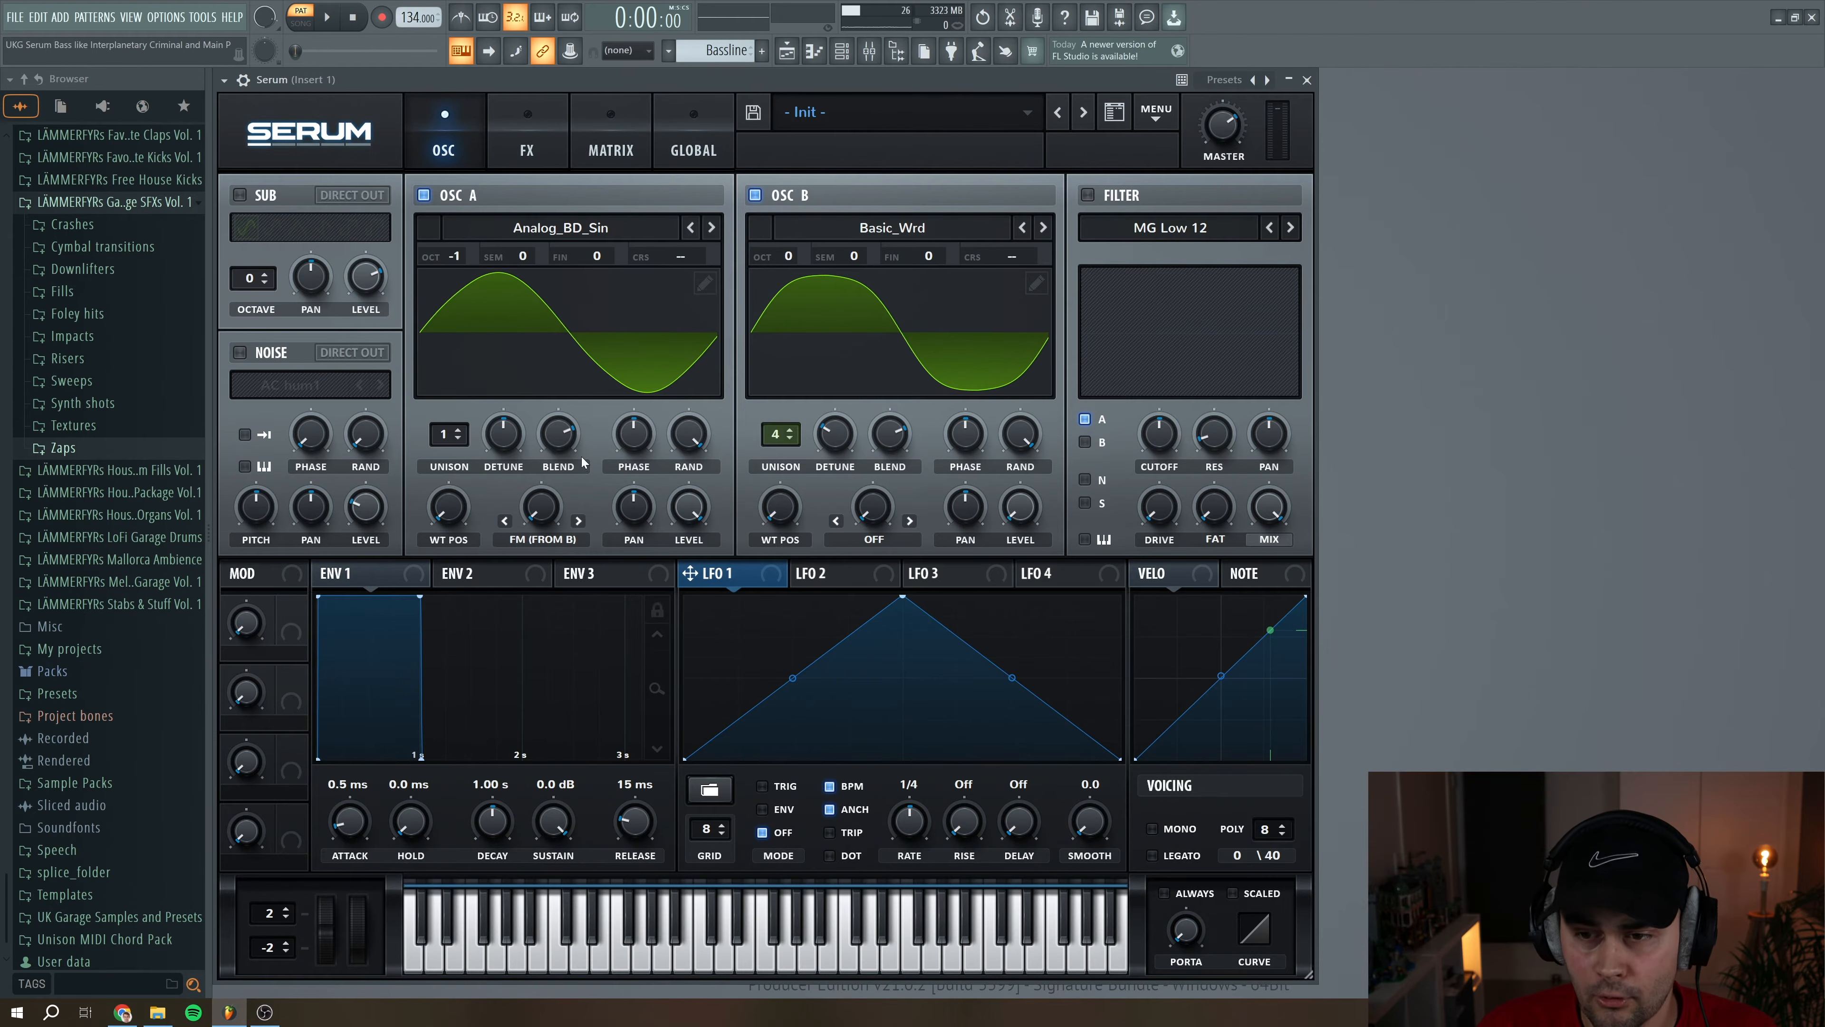
left_click_drag(735, 575, 531, 508)
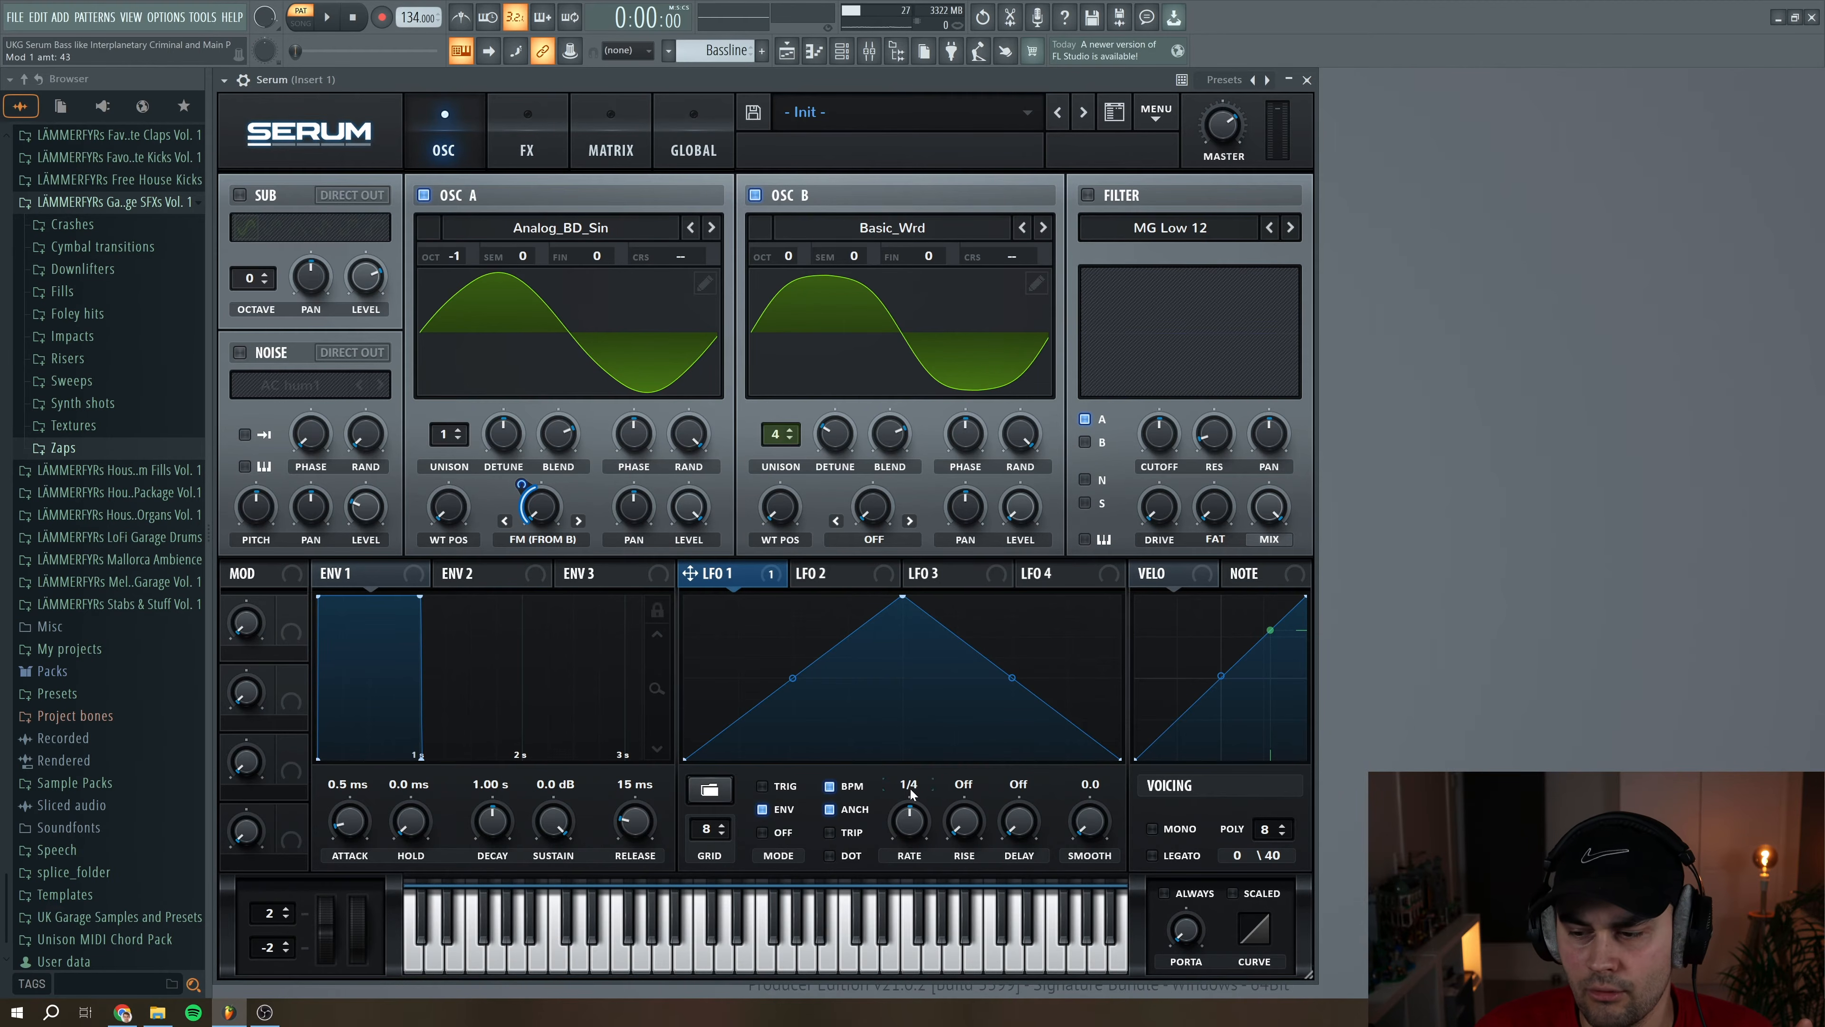
left_click(645, 963)
left_click(644, 964)
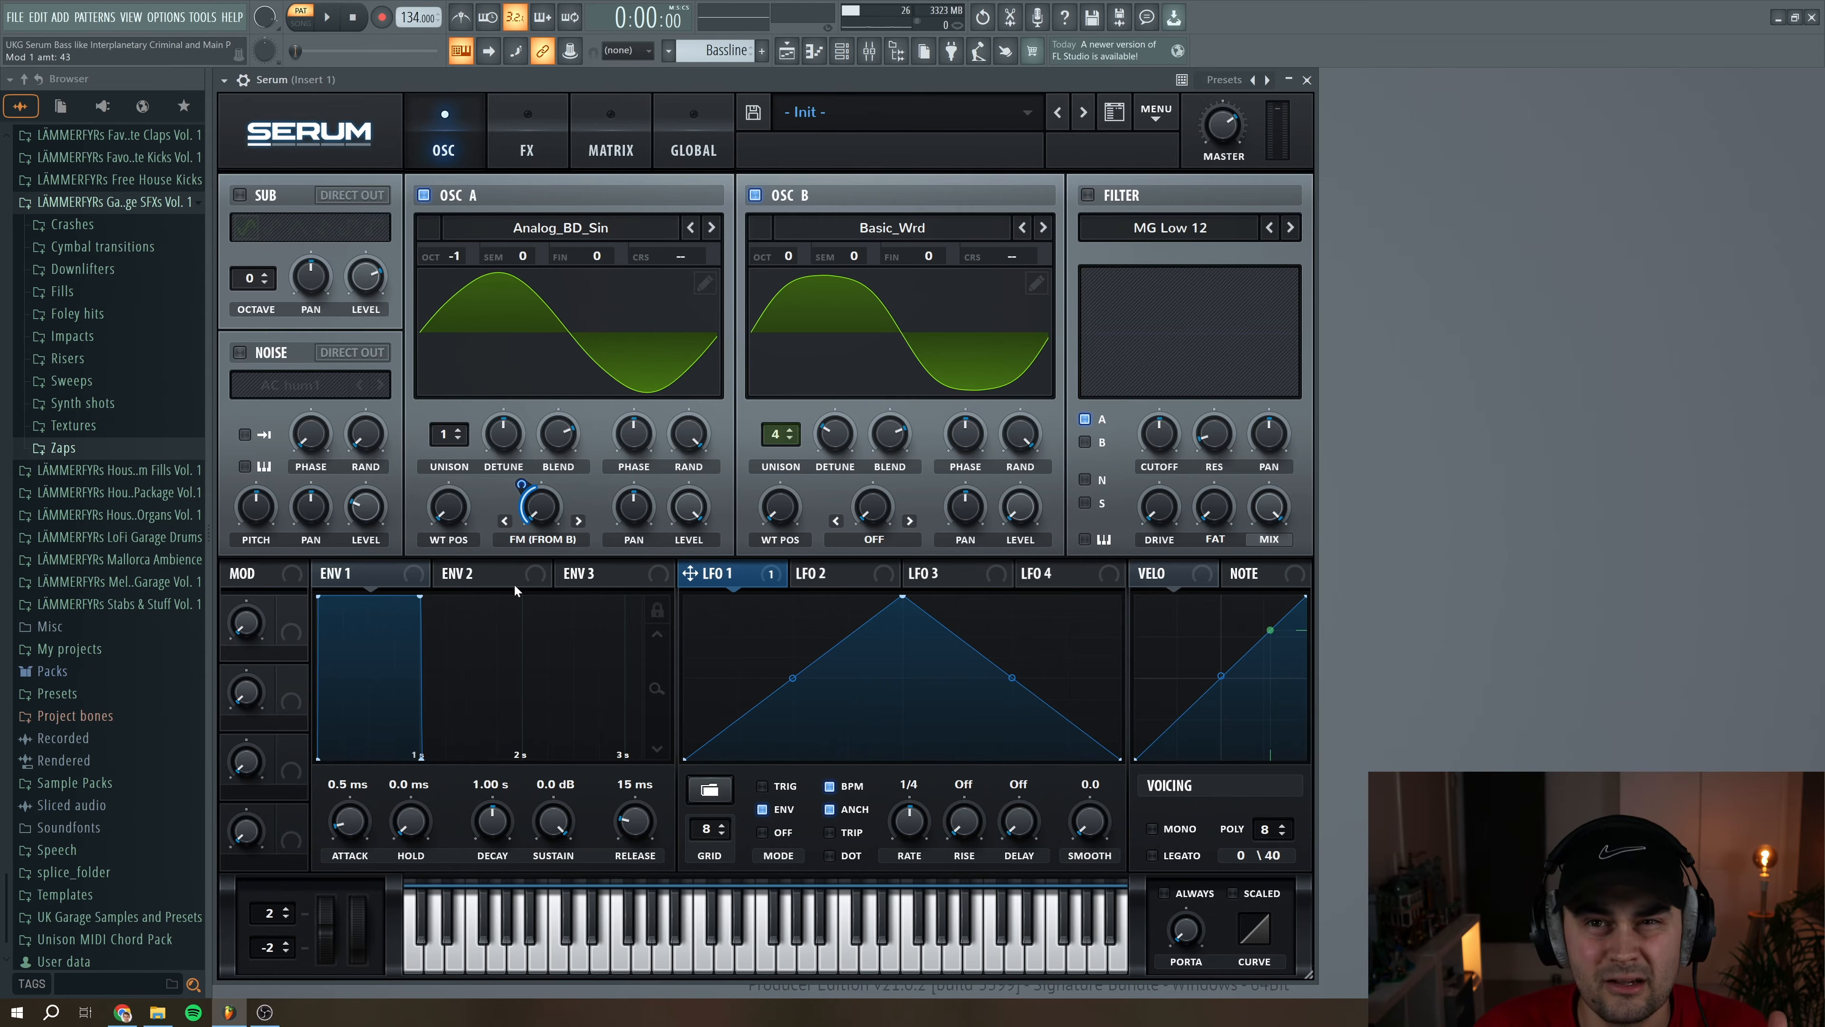
Enable an MG Low 24 filter that also receives OSC B, with a lowered cutoff and 16% drive
left_click(1086, 441)
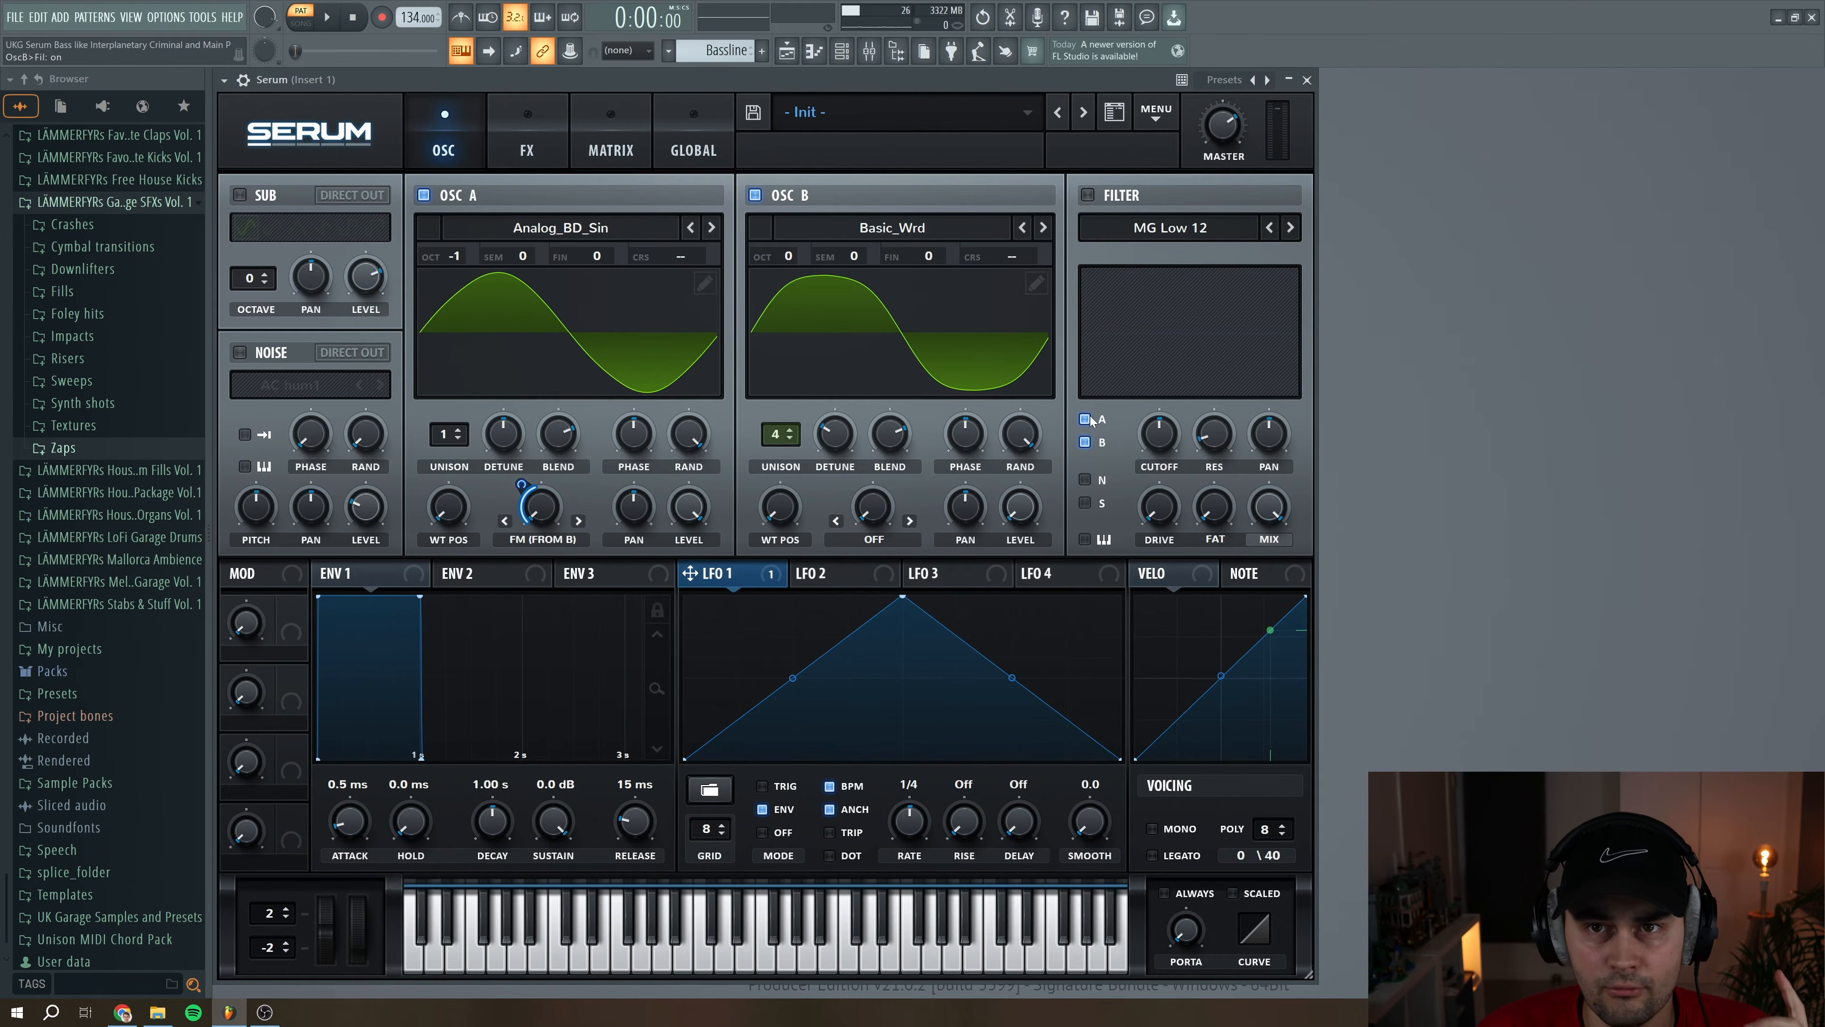
left_click(1088, 195)
left_click(1290, 227)
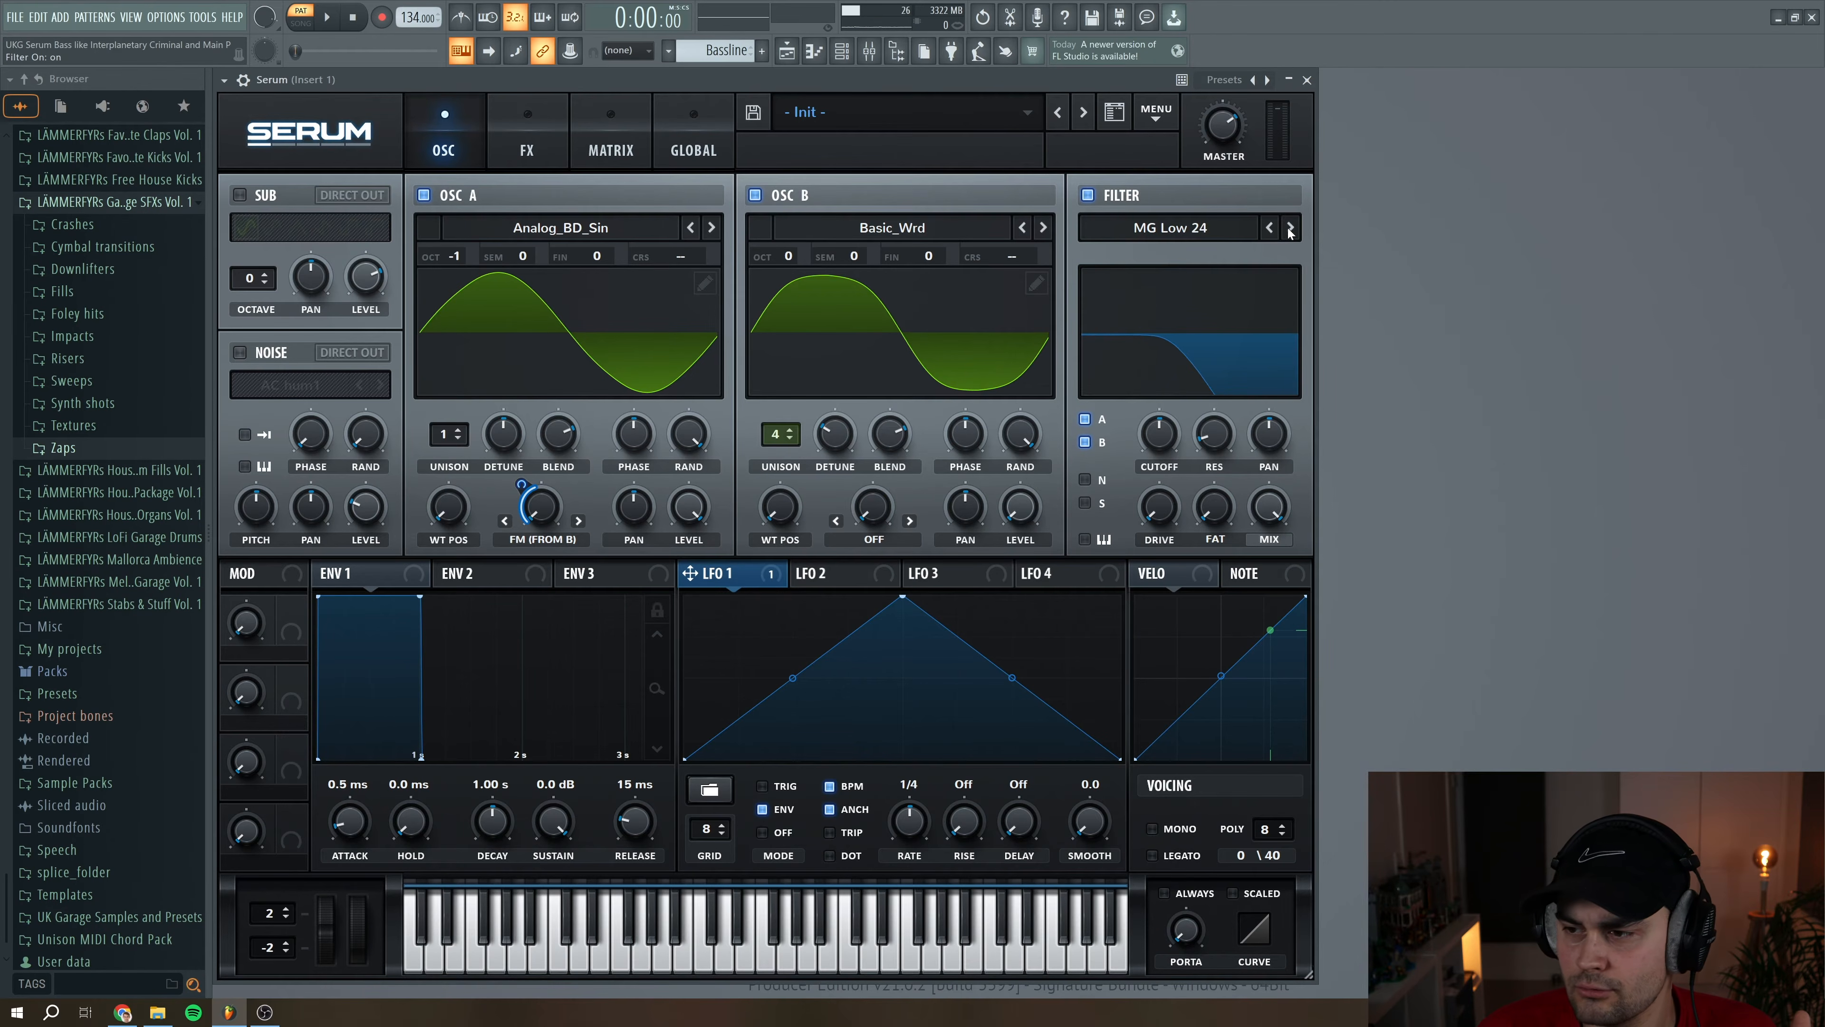
left_click_drag(1159, 433, 1208, 439)
left_click_drag(1165, 522, 1164, 505)
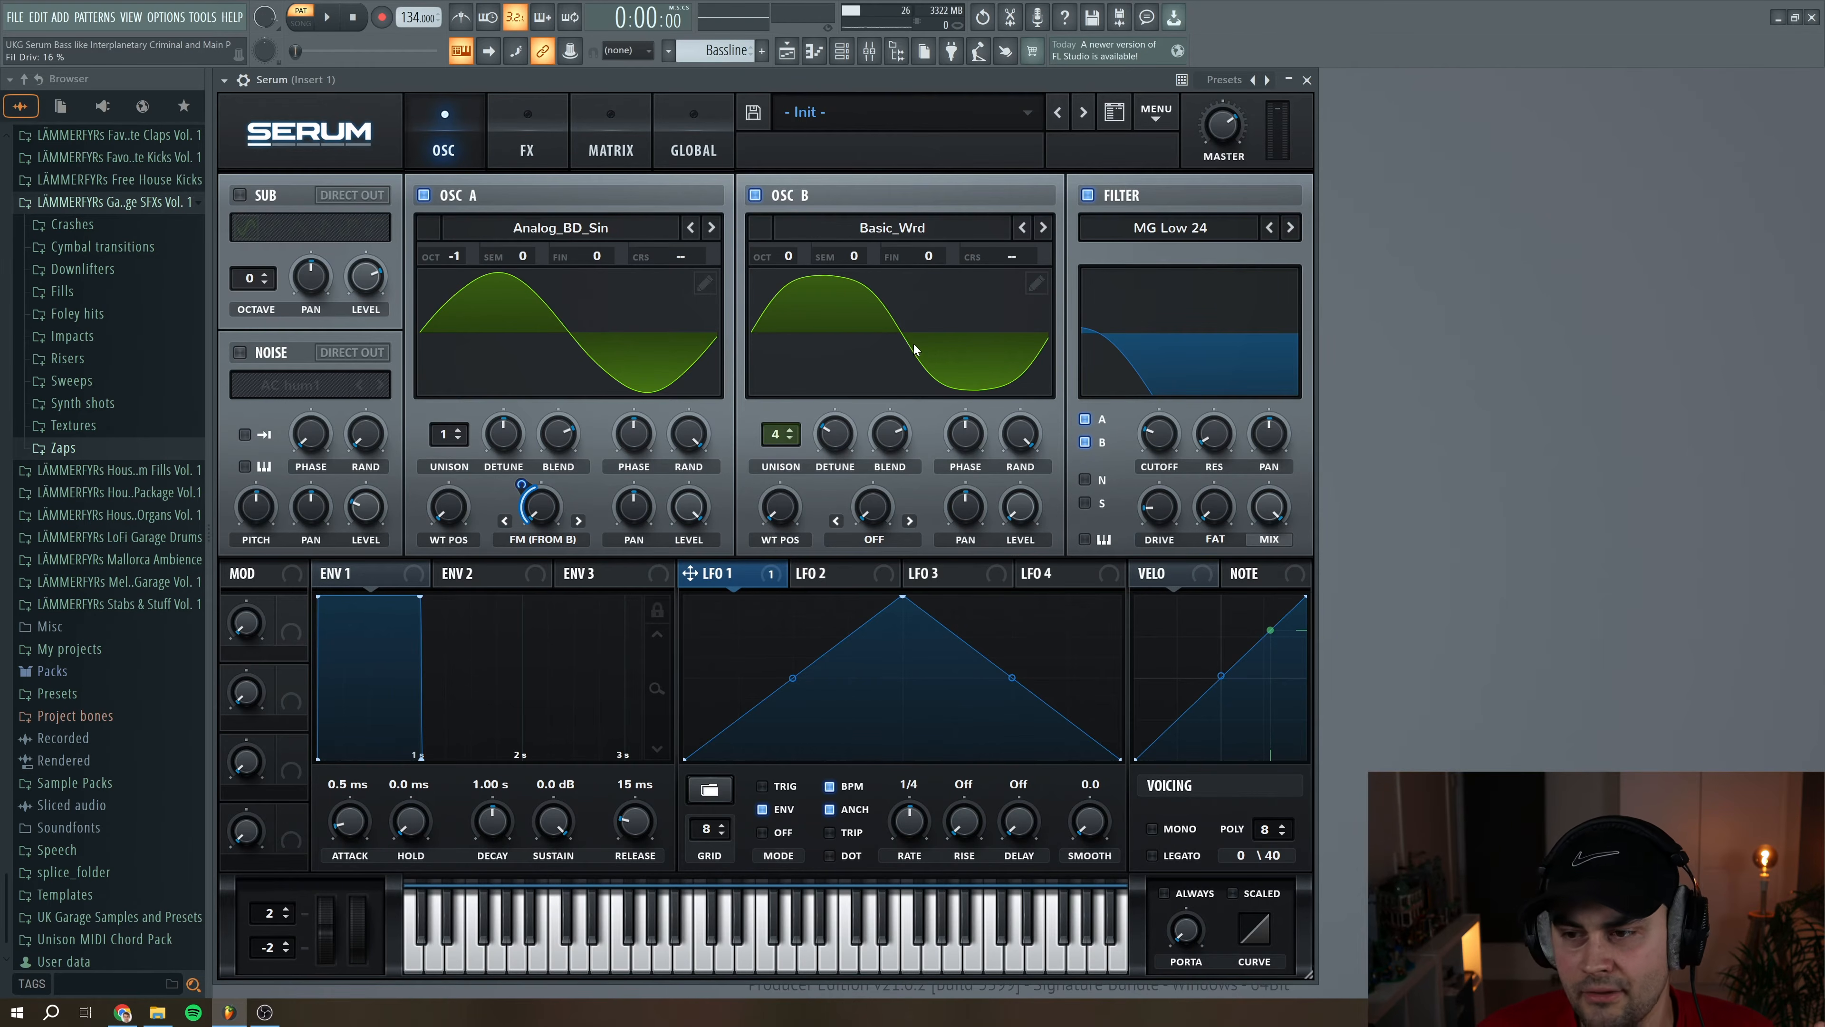
Enable the sub oscillator with a sine wave and set its octave to -1
left_click(240, 195)
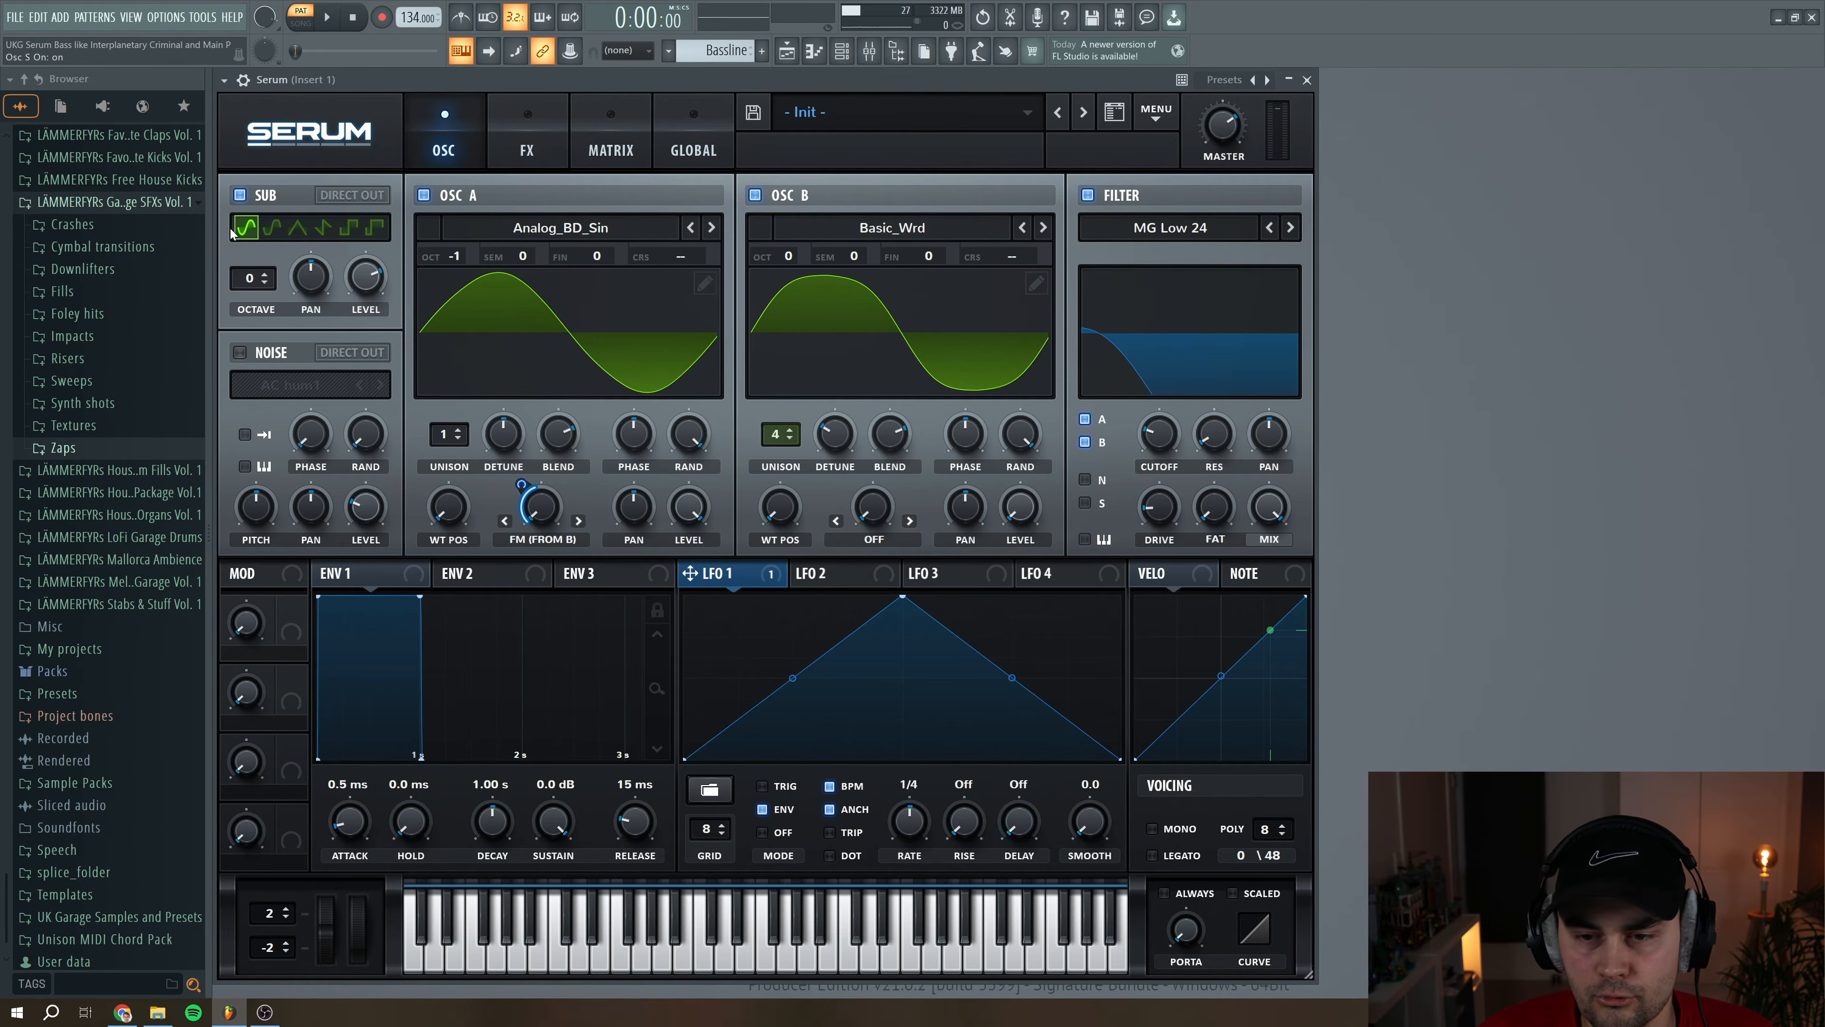
left_click(266, 282)
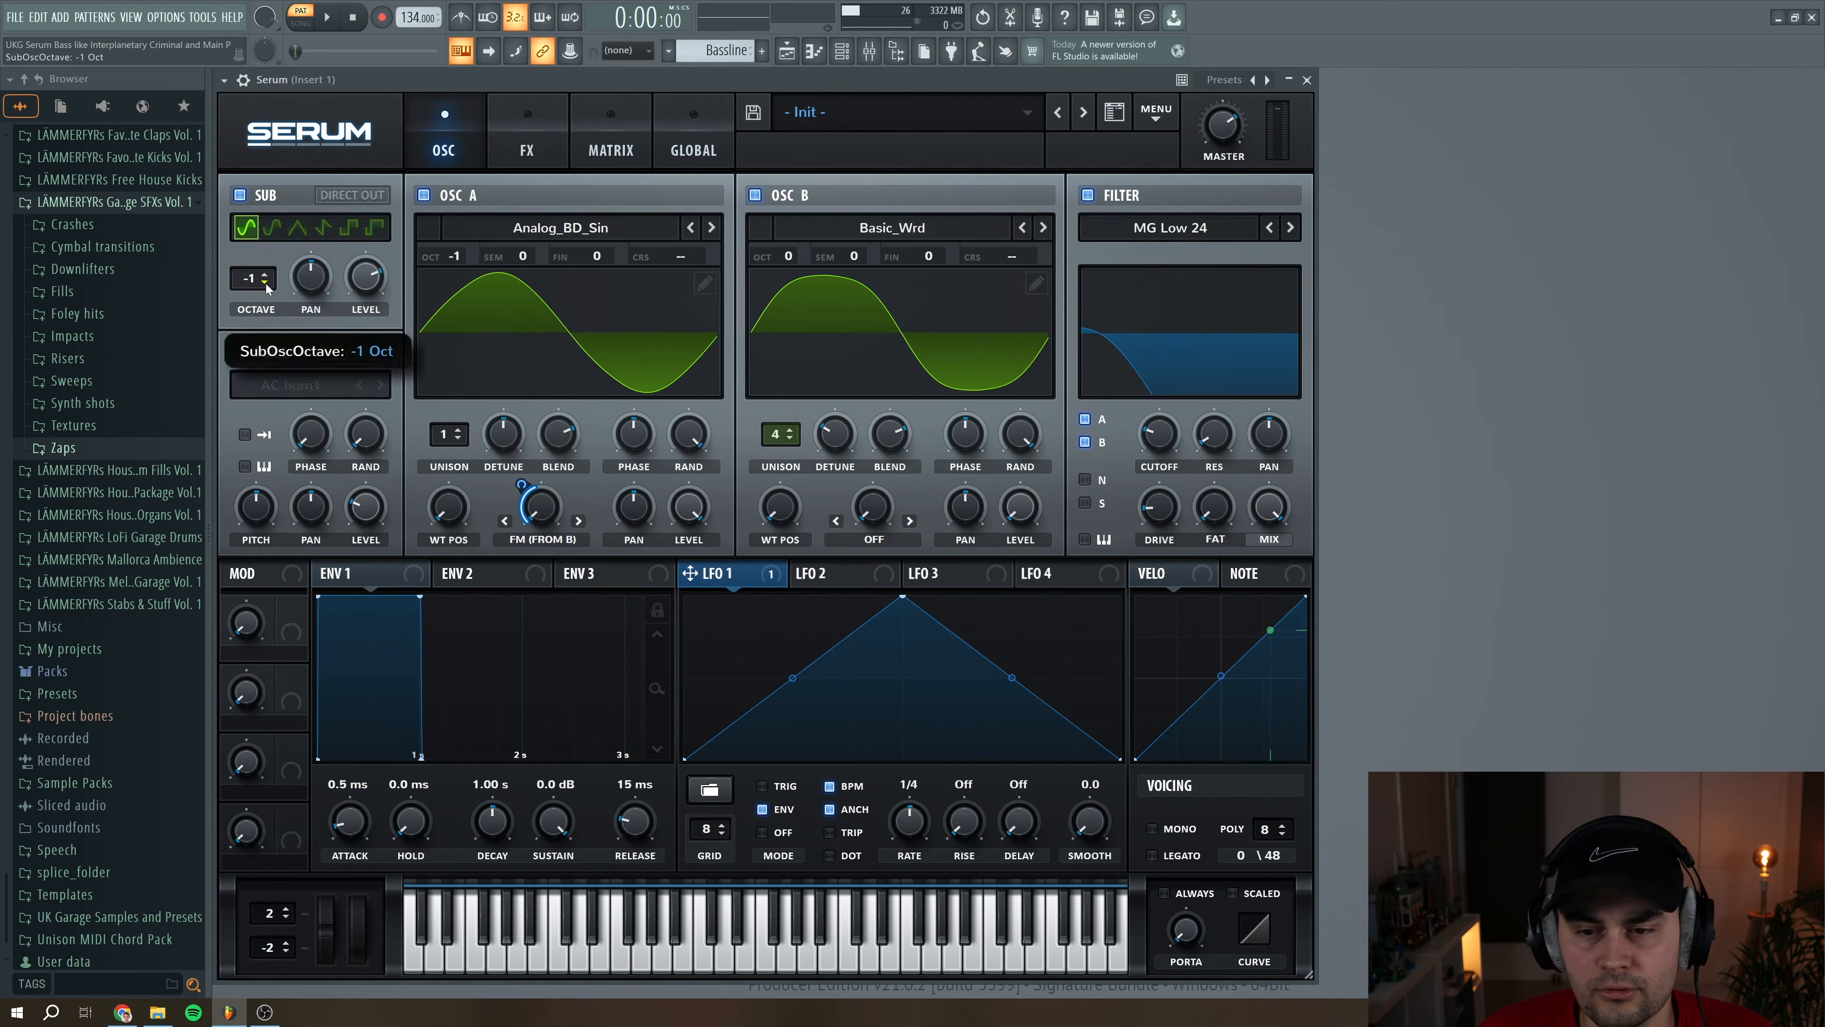
left_click(379, 284)
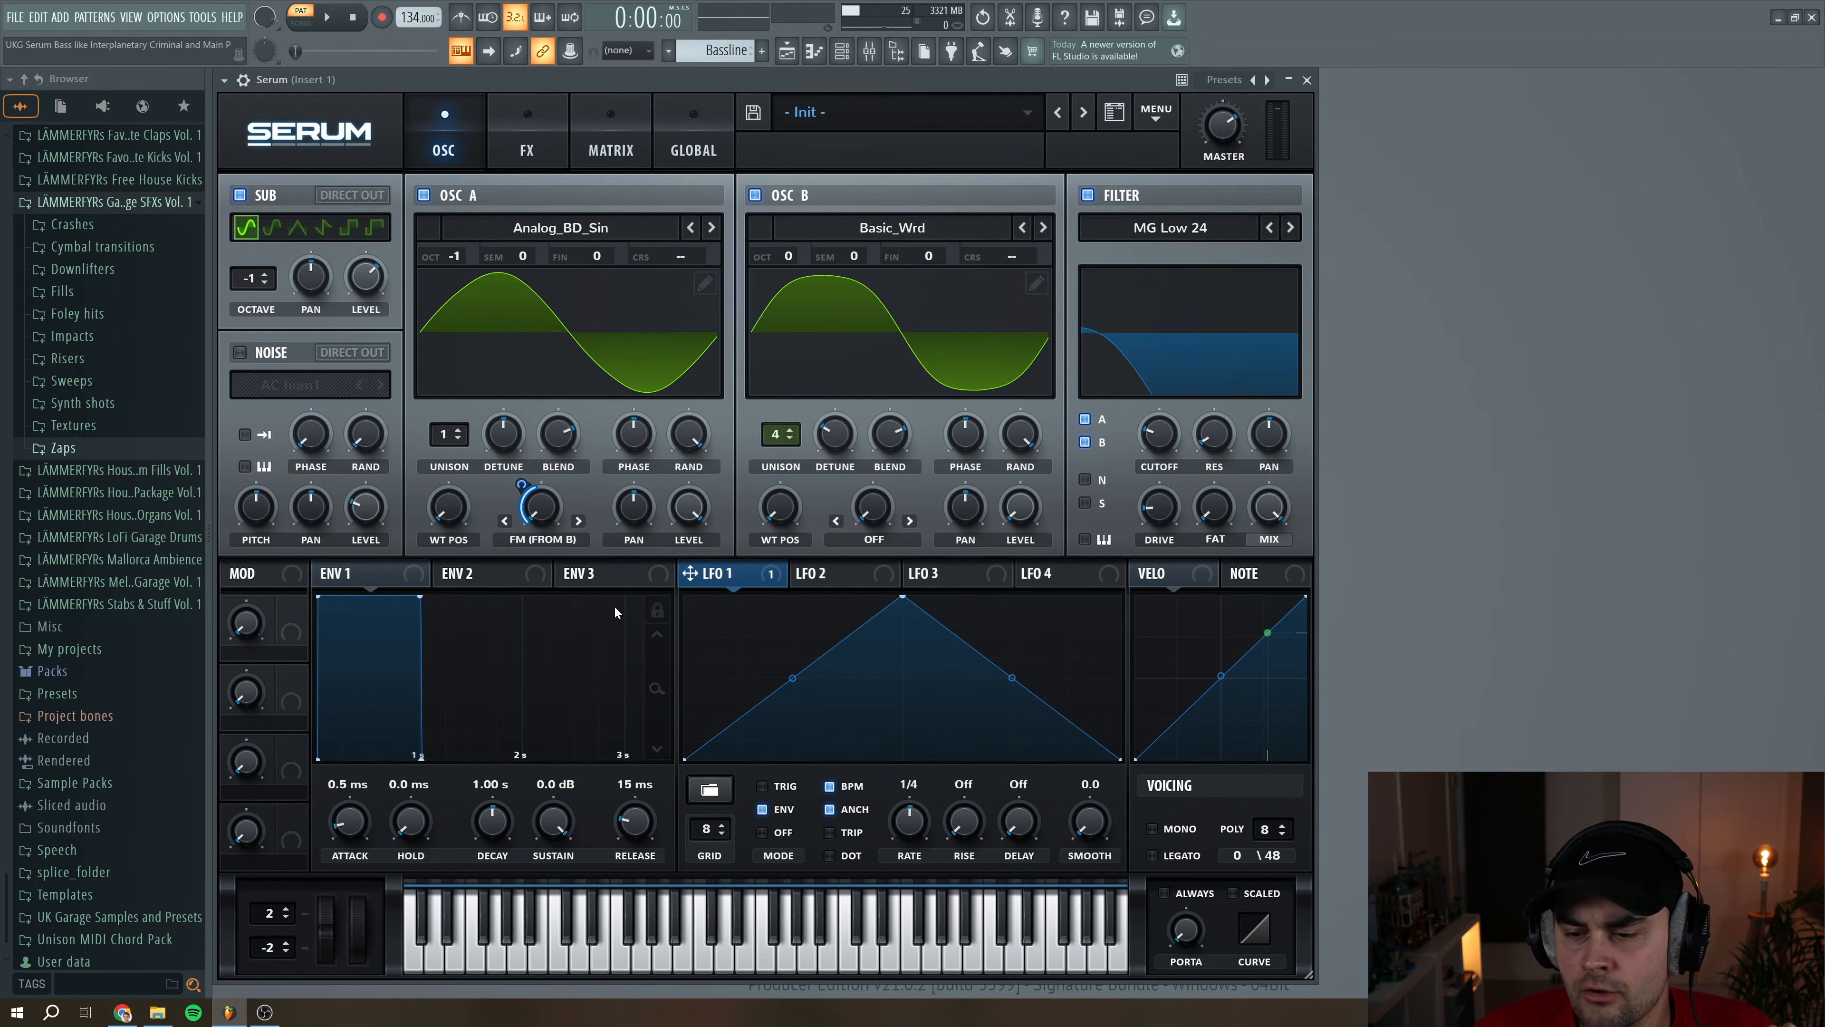
Set ENV 3's attack to 171 ms and bend its attack curve upward to 58%
left_click(598, 575)
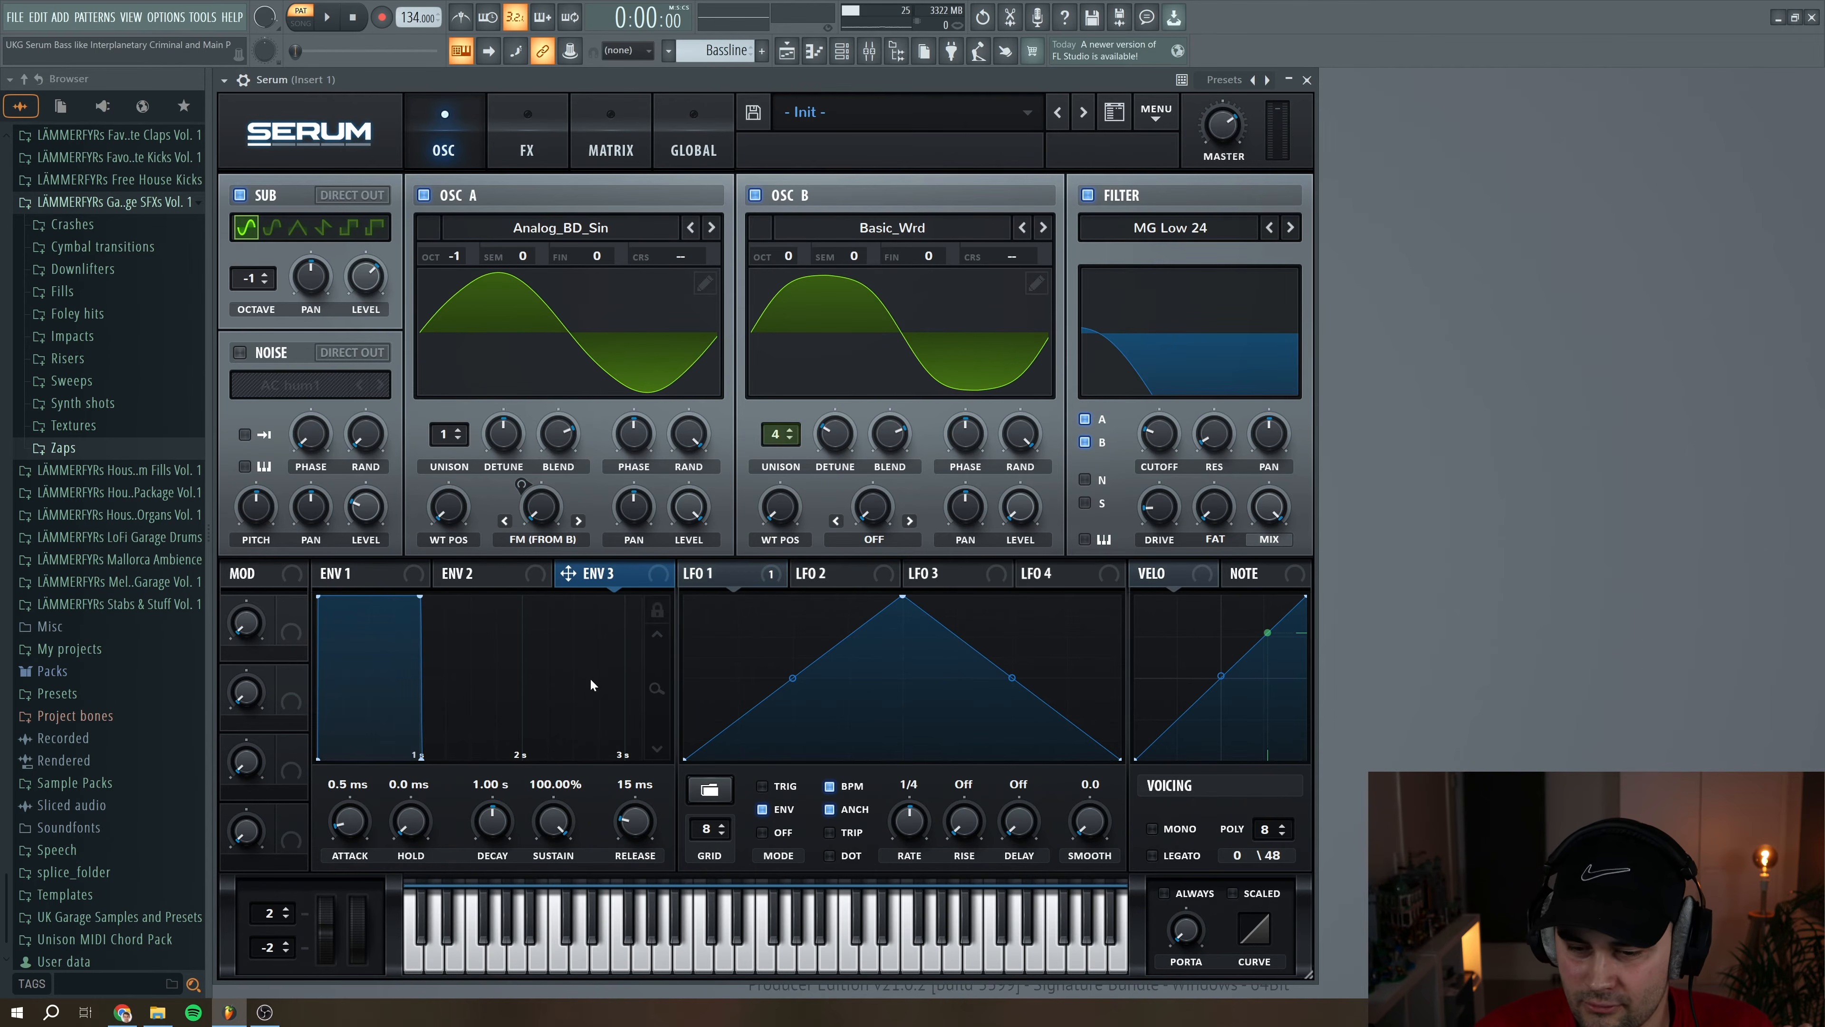
scroll(364, 831, "down", 1)
left_click_drag(361, 829, 361, 800)
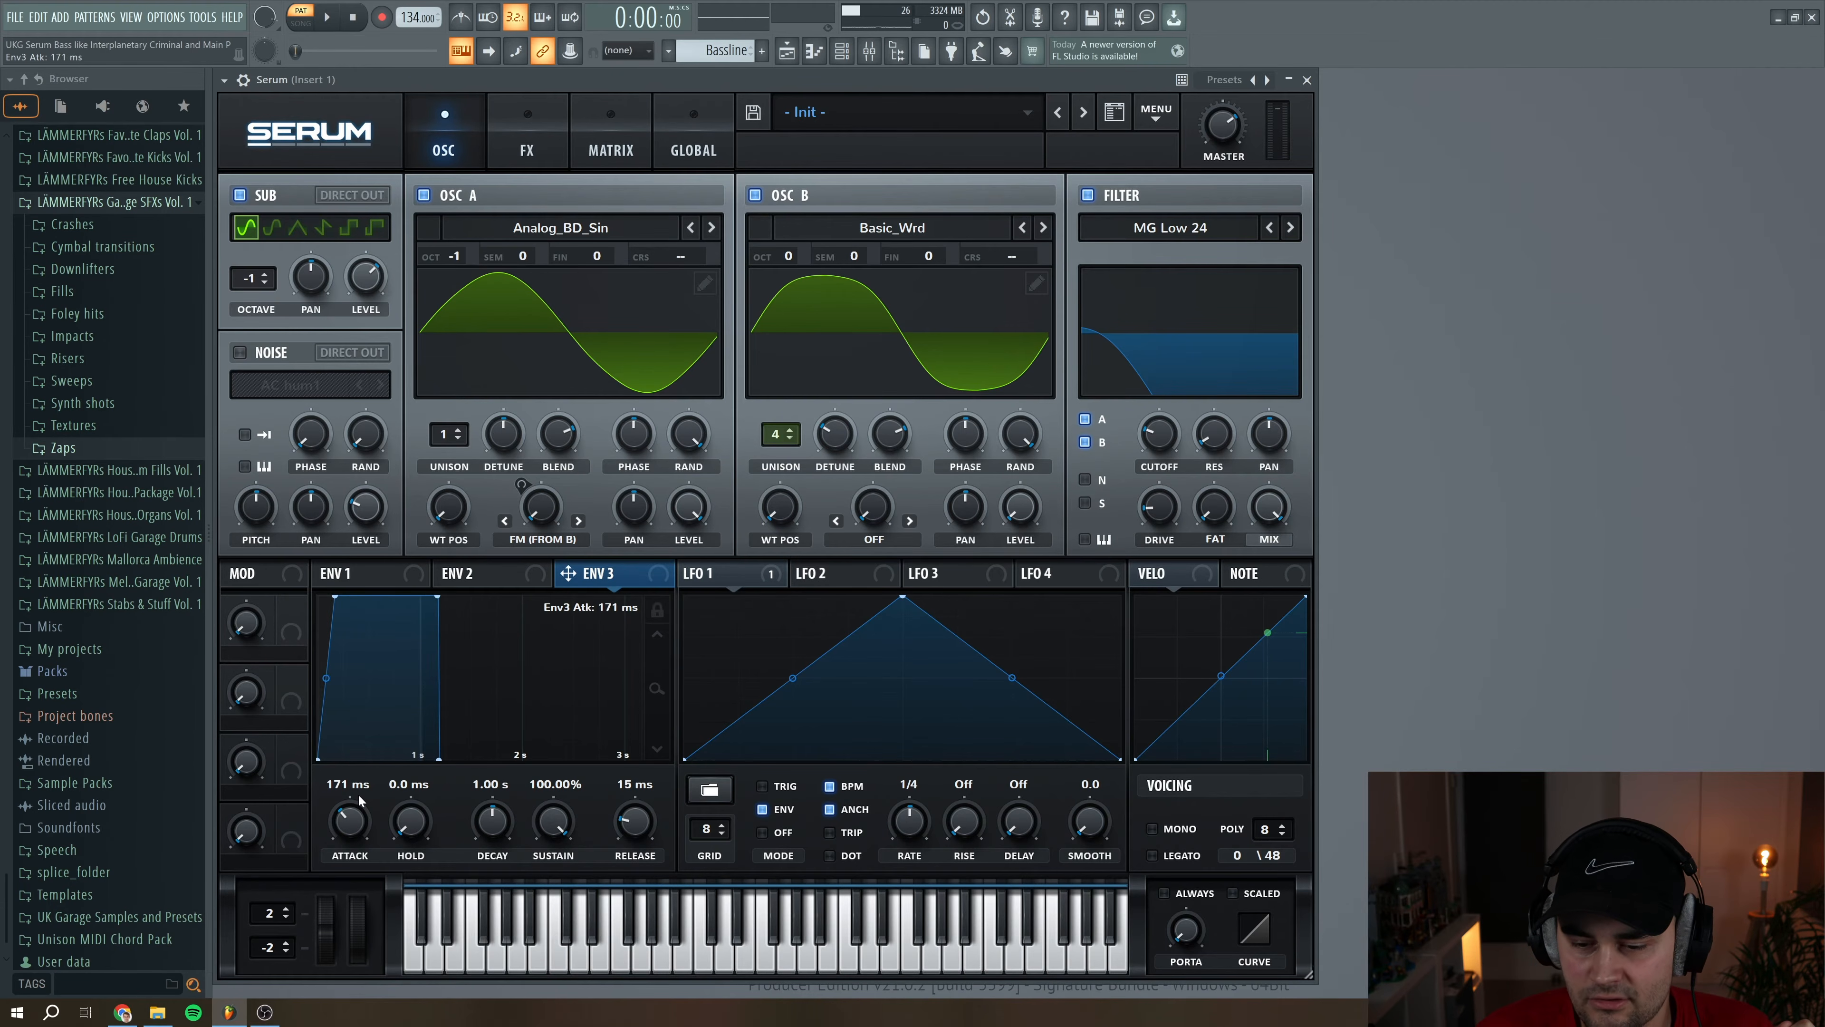
left_click_drag(326, 678, 327, 668)
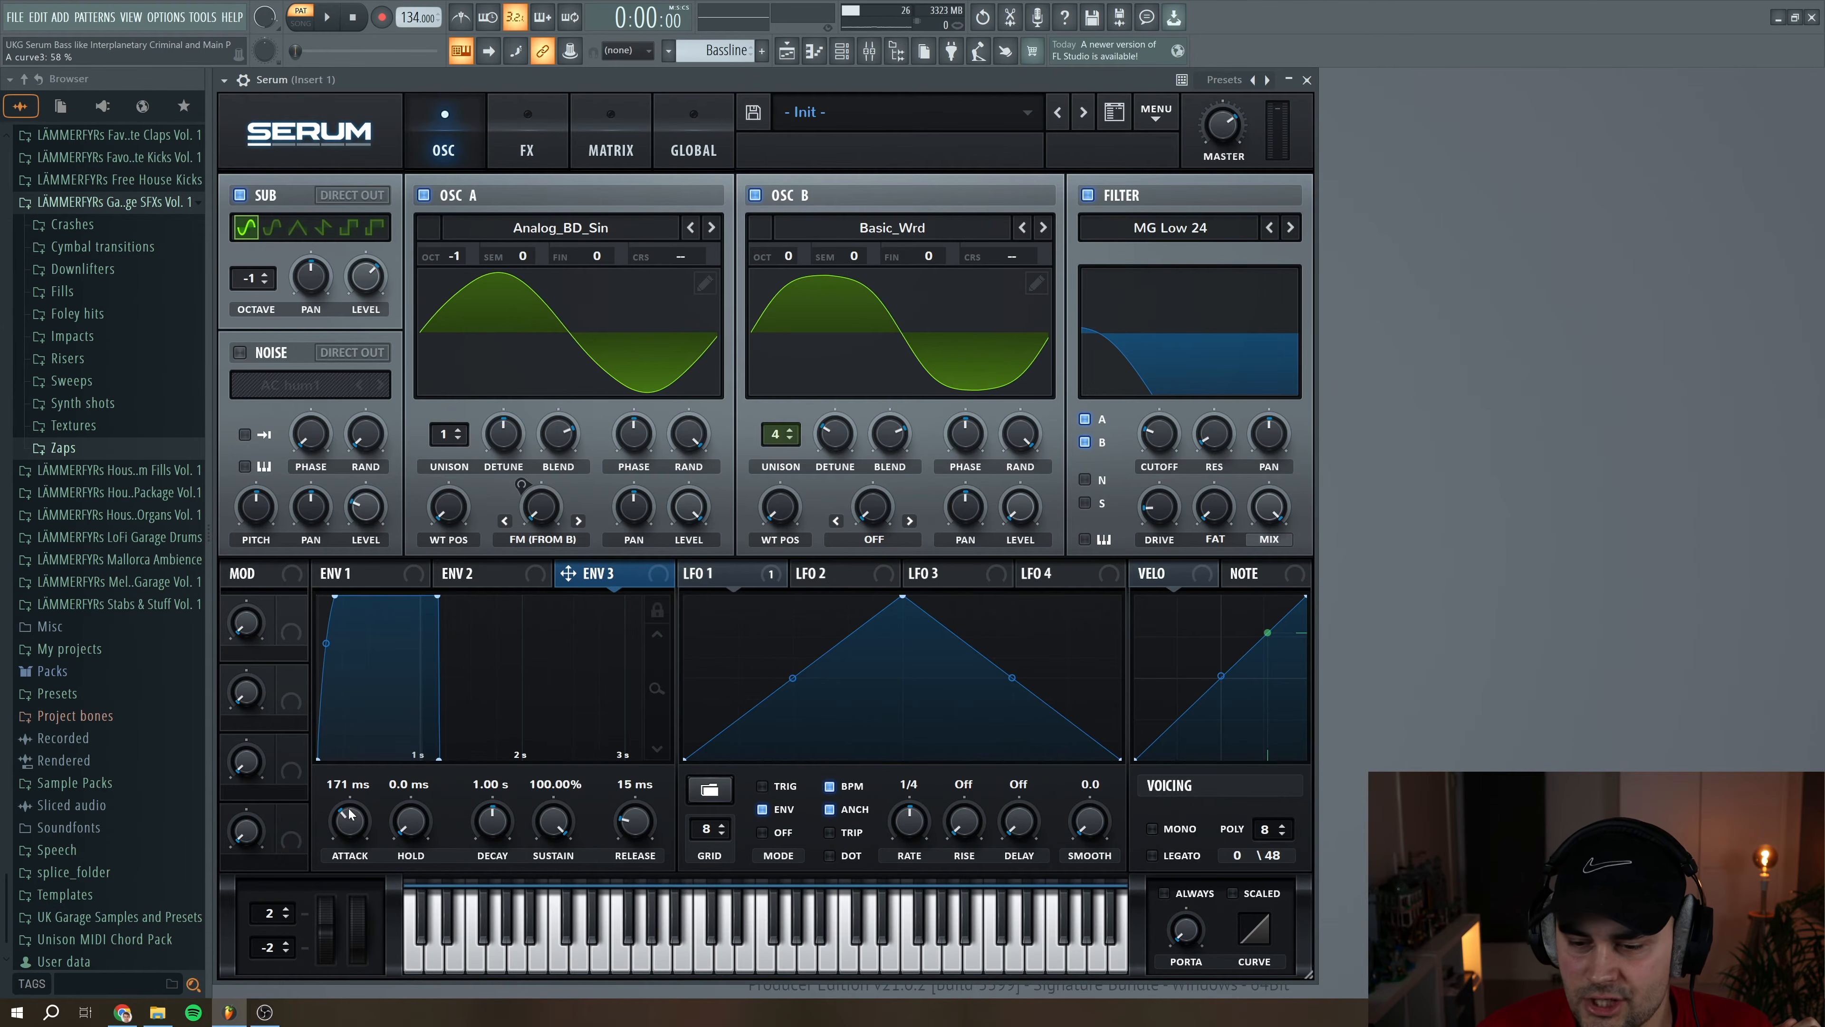
Assign ENV 3 to the filter cutoff with amount 32 and to OSC A's wavetable position with amount 62
left_click_drag(568, 574, 1150, 437)
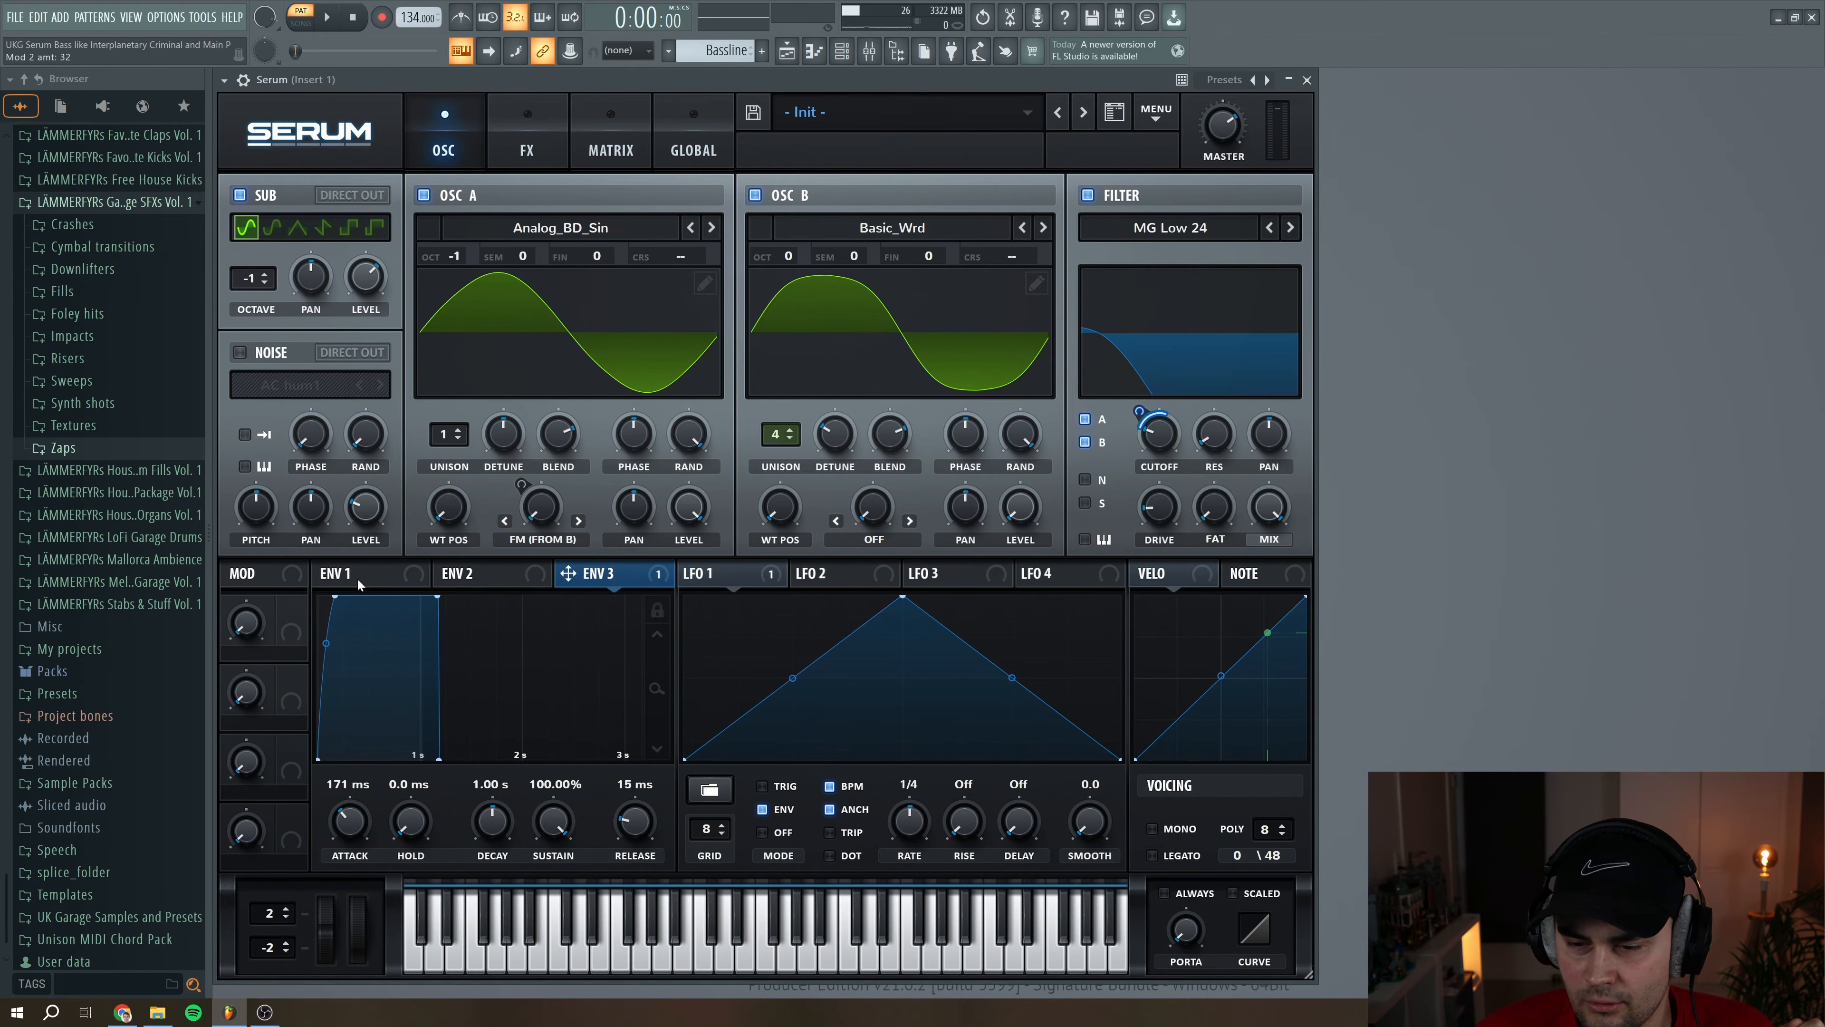
left_click_drag(575, 585, 442, 513)
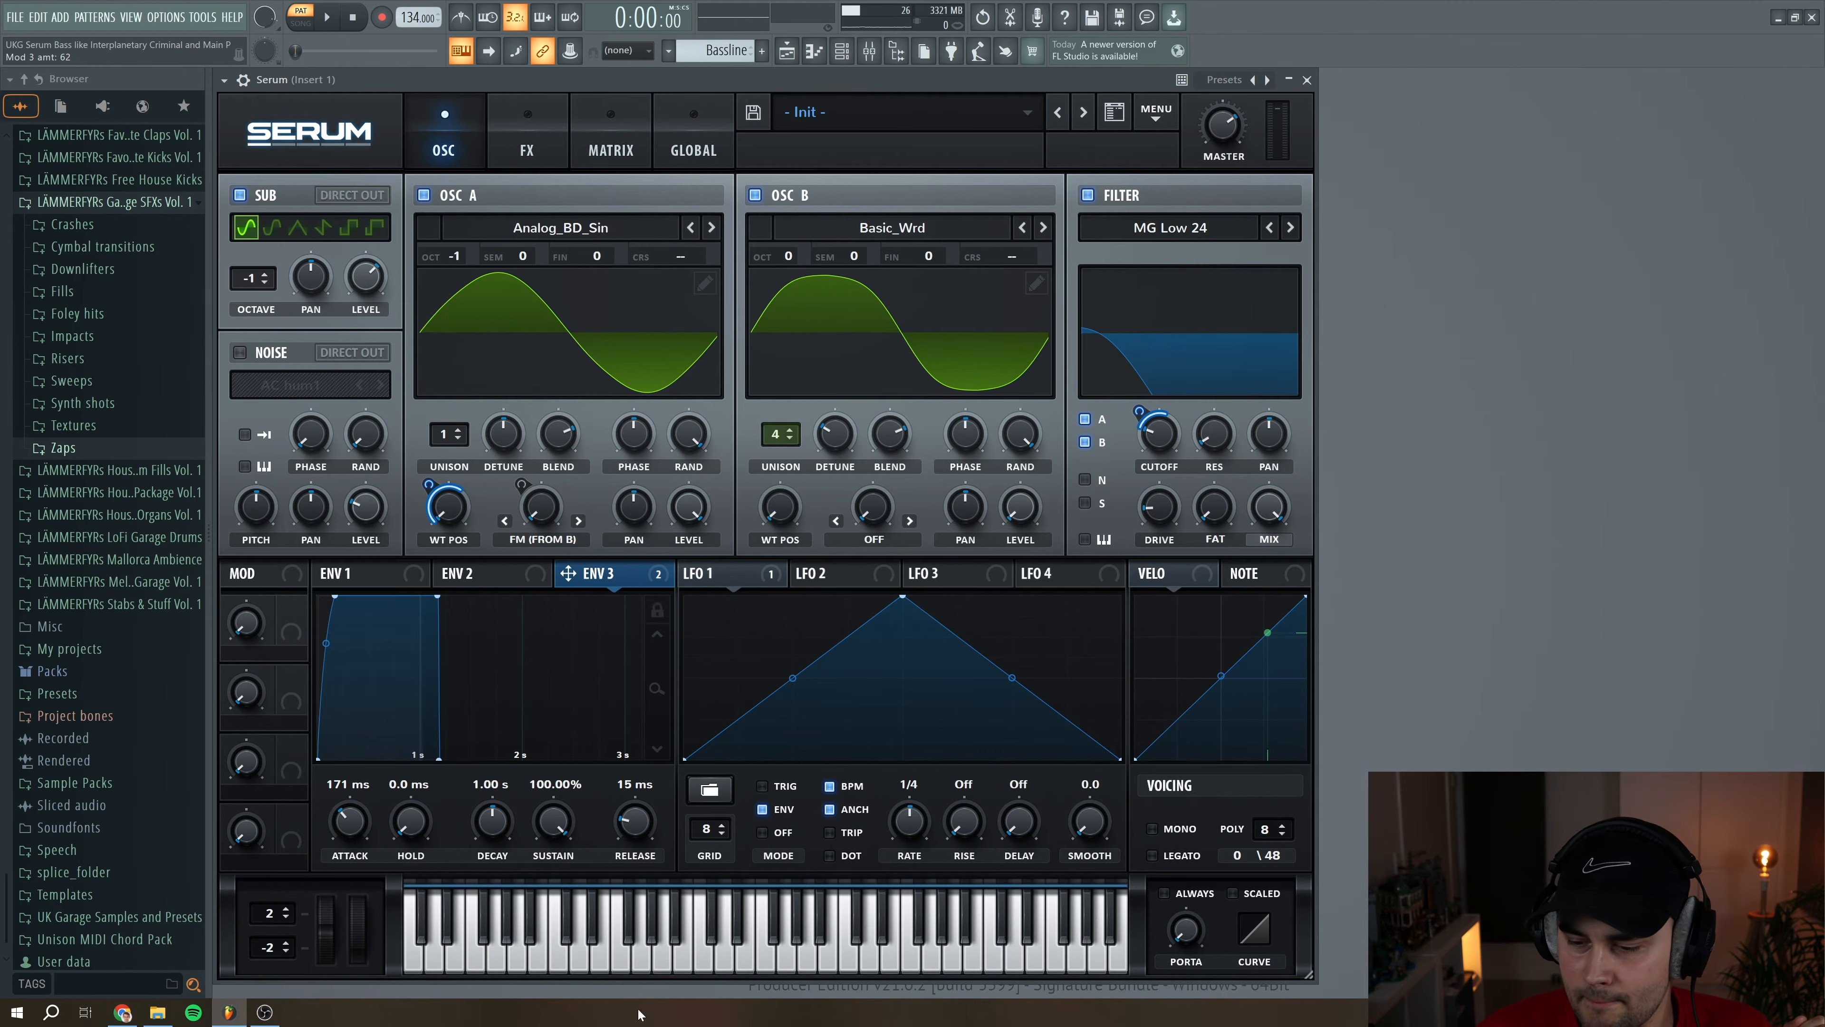
Play several notes on the virtual keyboard to audition the bass with the ENV 3 modulation
left_click(742, 954)
left_click(675, 967)
left_click(675, 966)
left_click(676, 965)
left_click(677, 965)
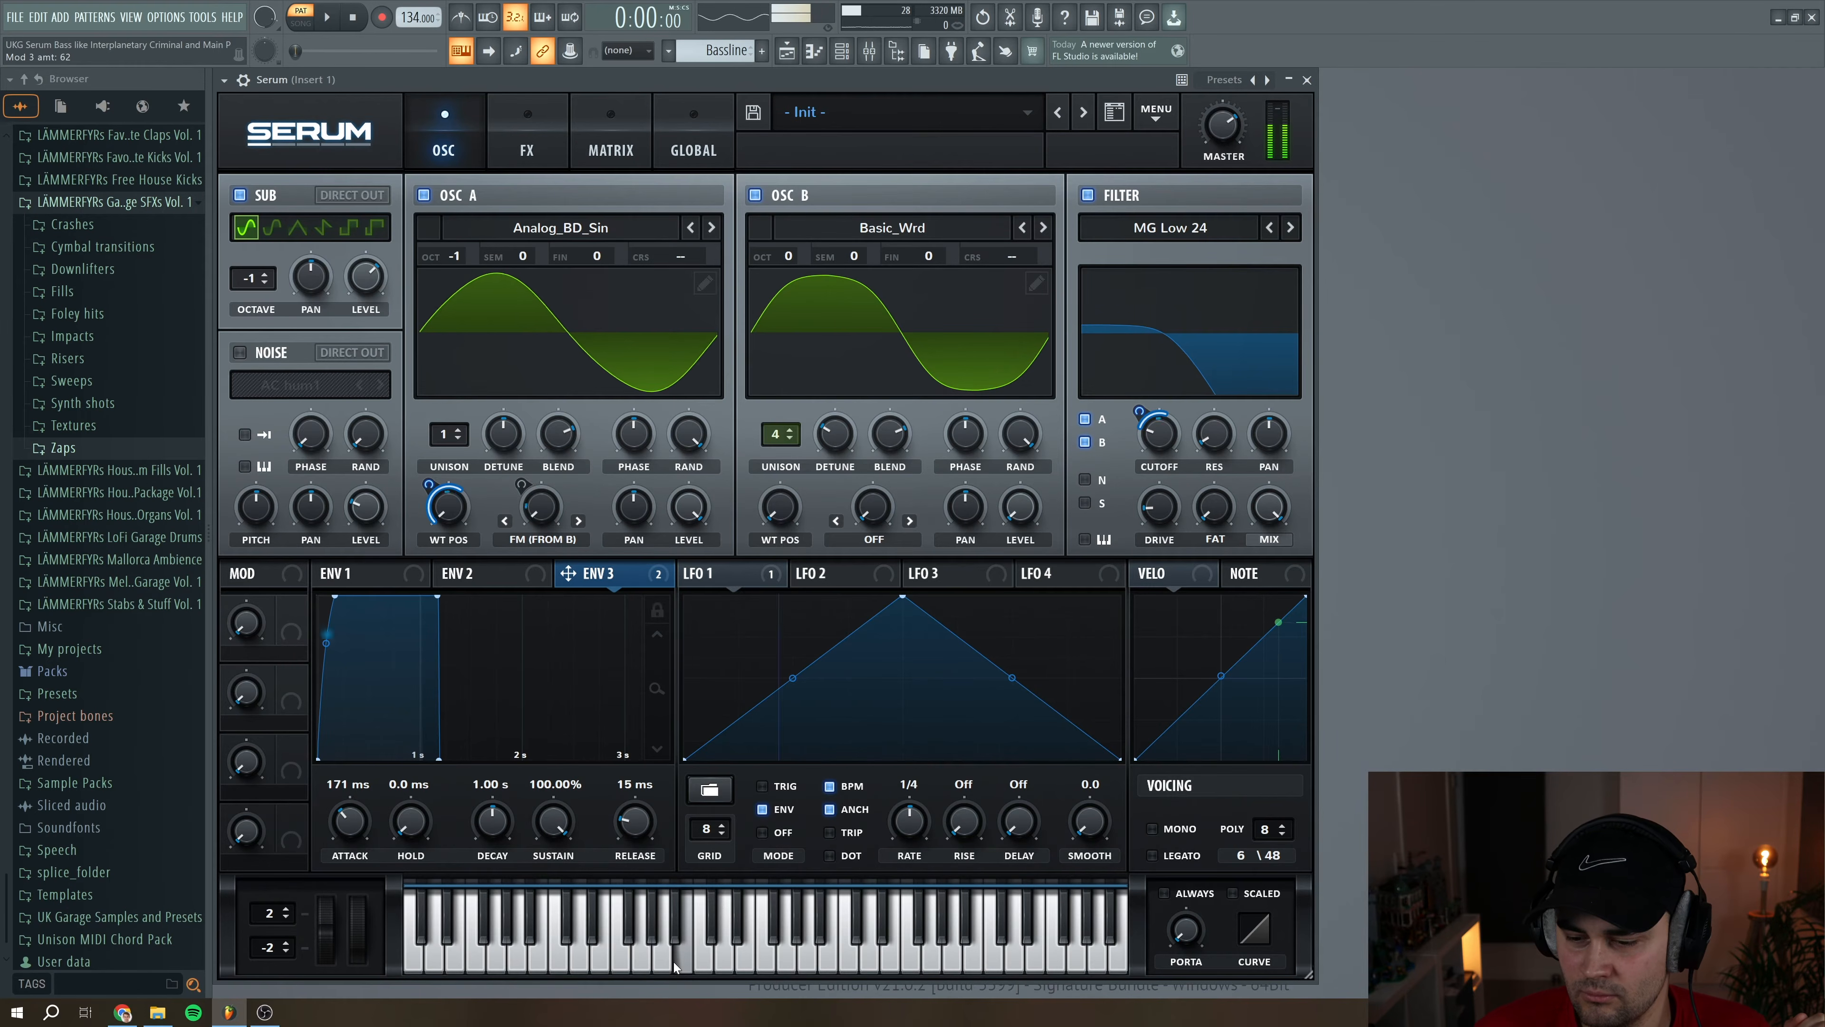
left_click(636, 966)
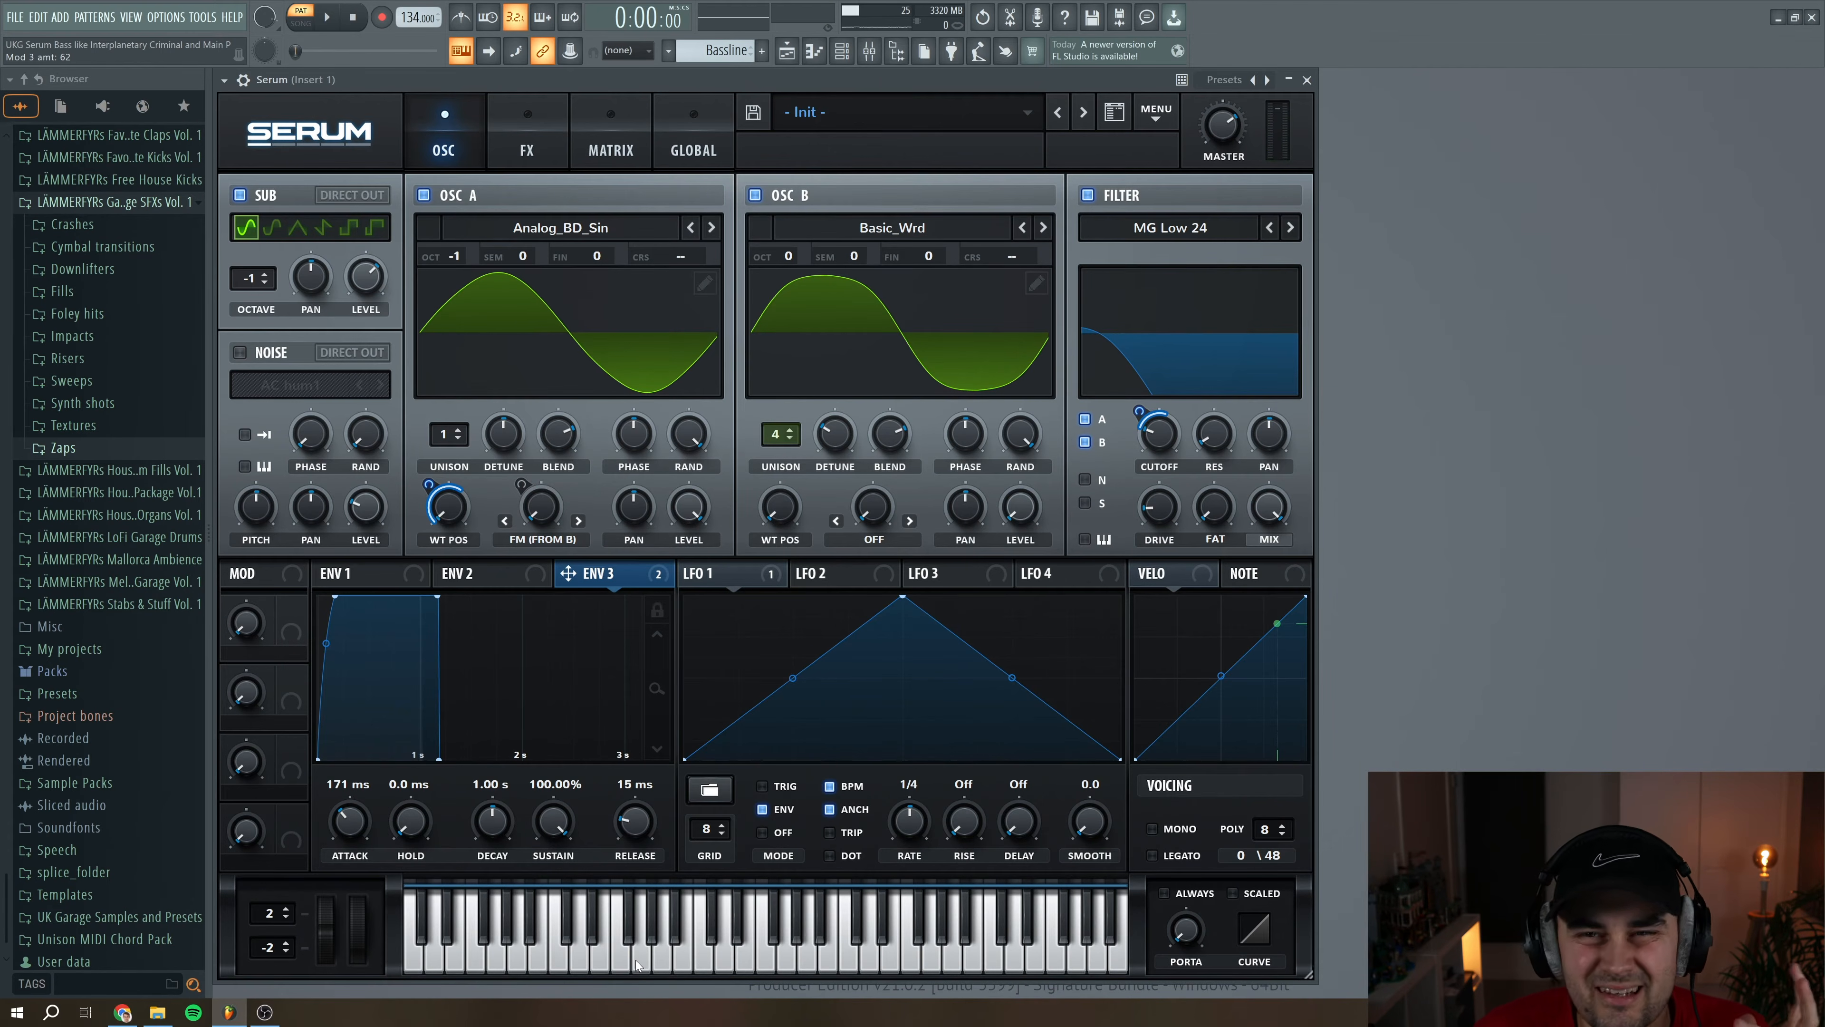
left_click(621, 965)
left_click(621, 965)
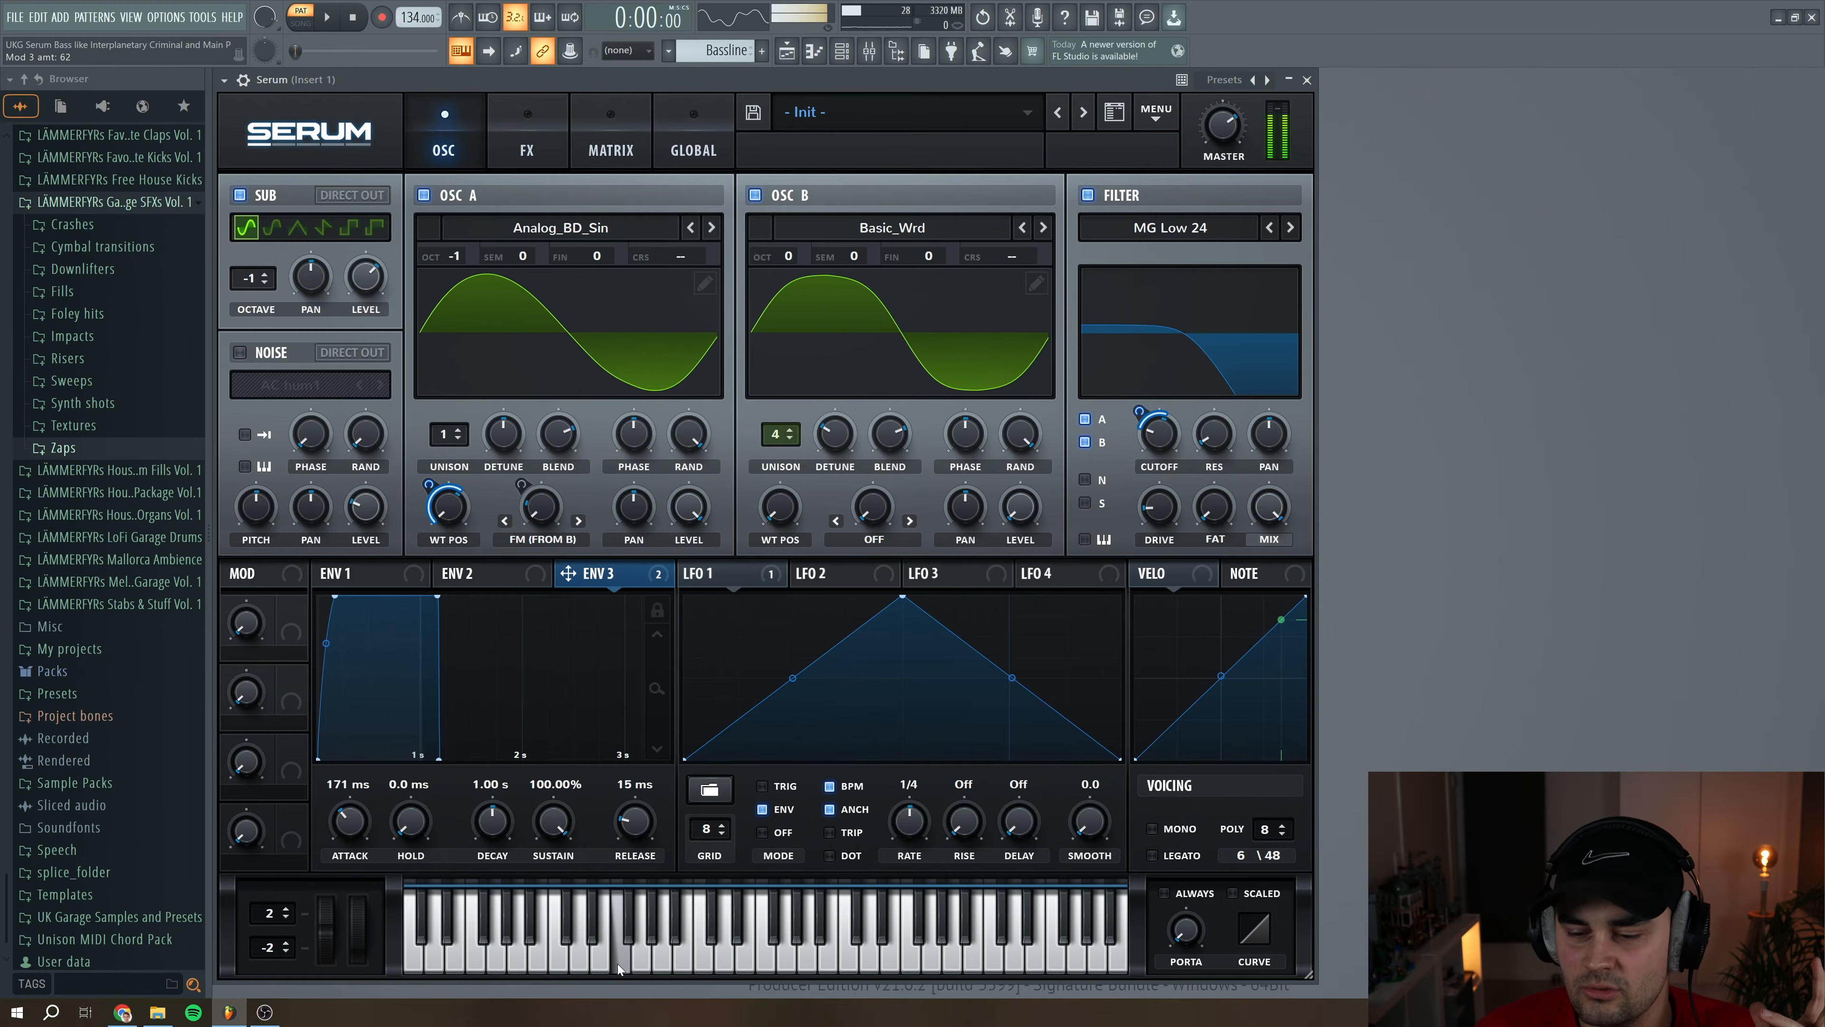
left_click(662, 964)
left_click(622, 965)
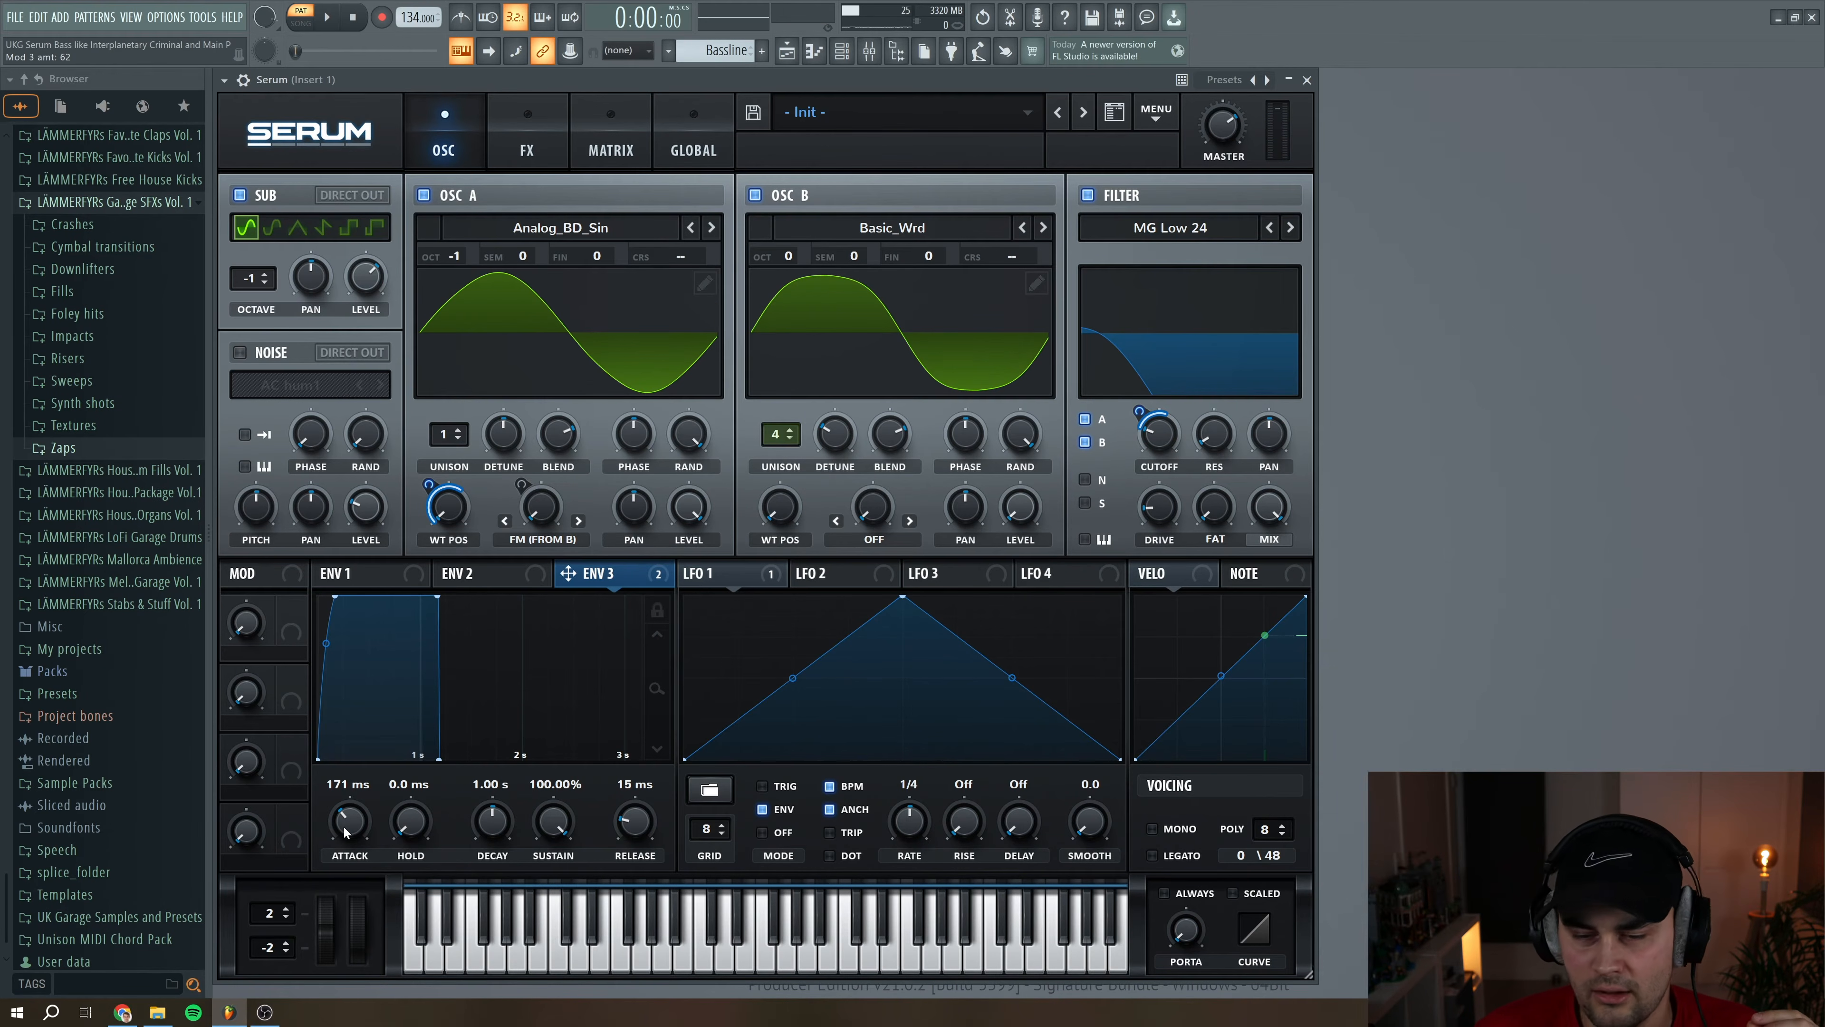
Lengthen ENV 3's attack to 275 ms and audition the bass with a few notes
mouse_move(345, 832)
left_mouse_down()
mouse_move(327, 805)
mouse_move(348, 836)
left_mouse_up()
left_click(641, 944)
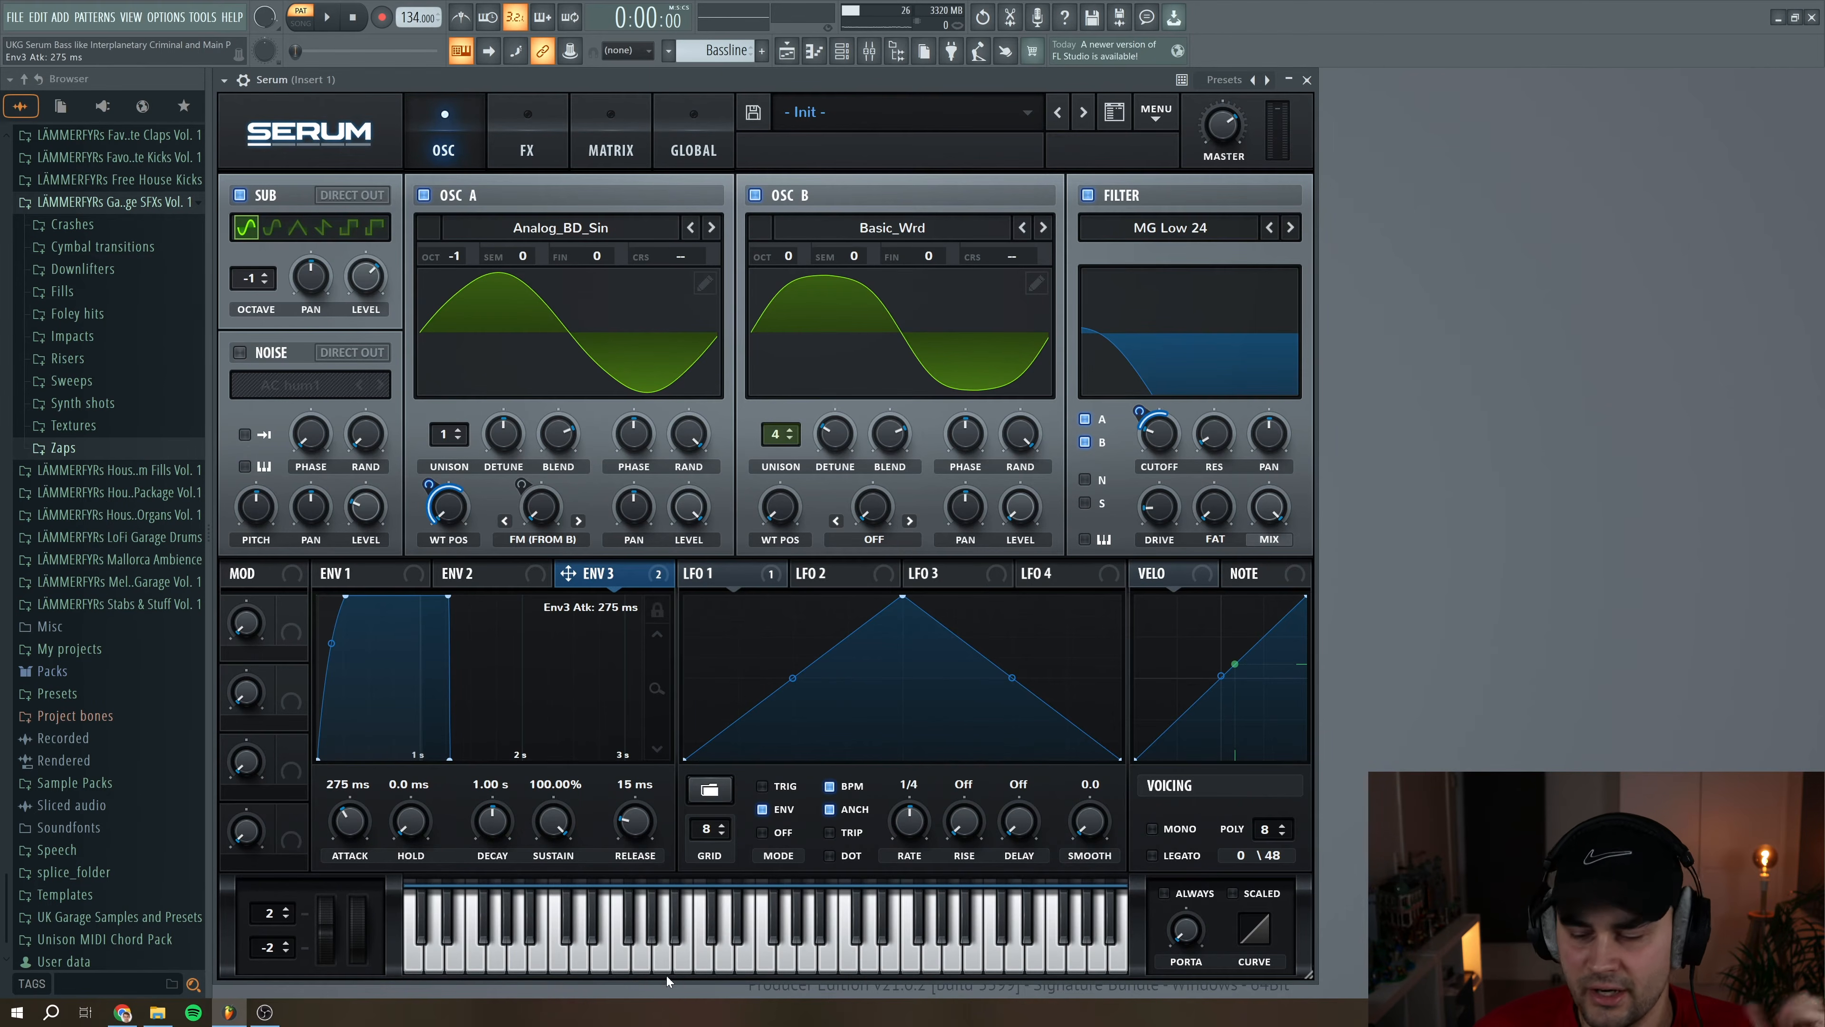
left_click(668, 961)
left_click(705, 967)
left_click(621, 967)
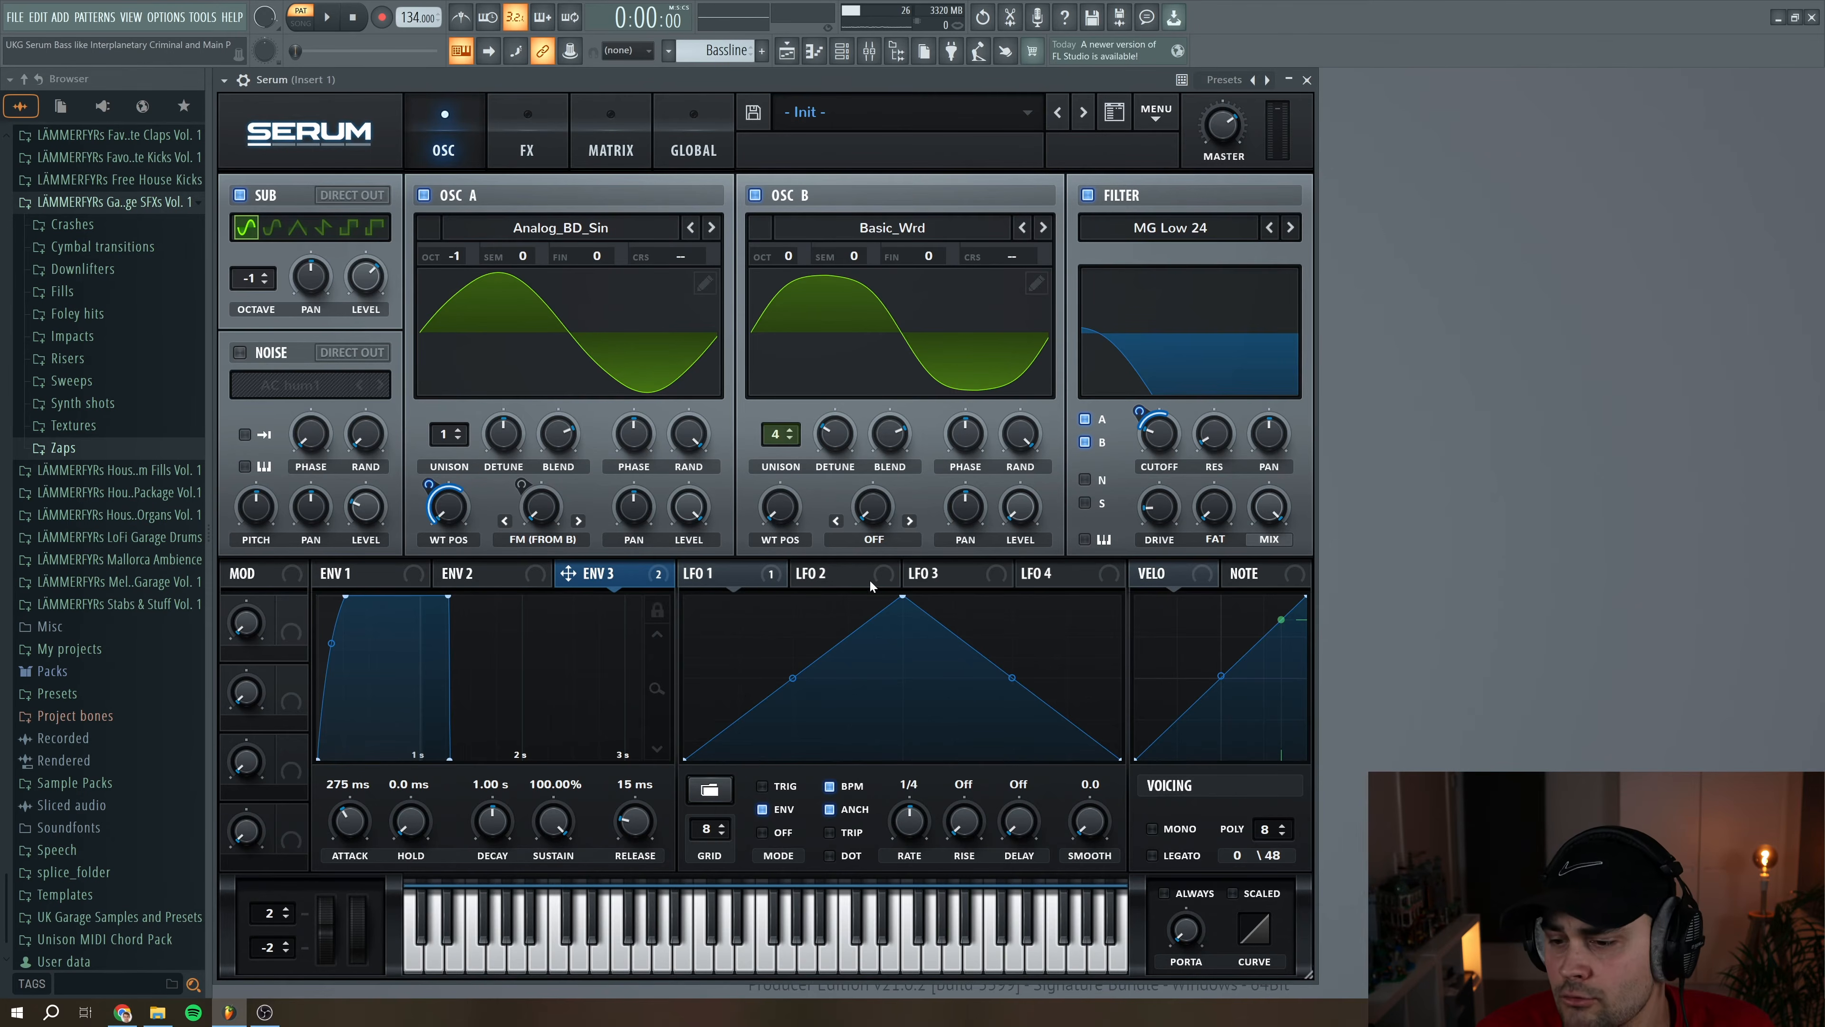
Reshape LFO 2 into four uneven peaks separated by deep valleys by adding points along its curve
left_click(846, 575)
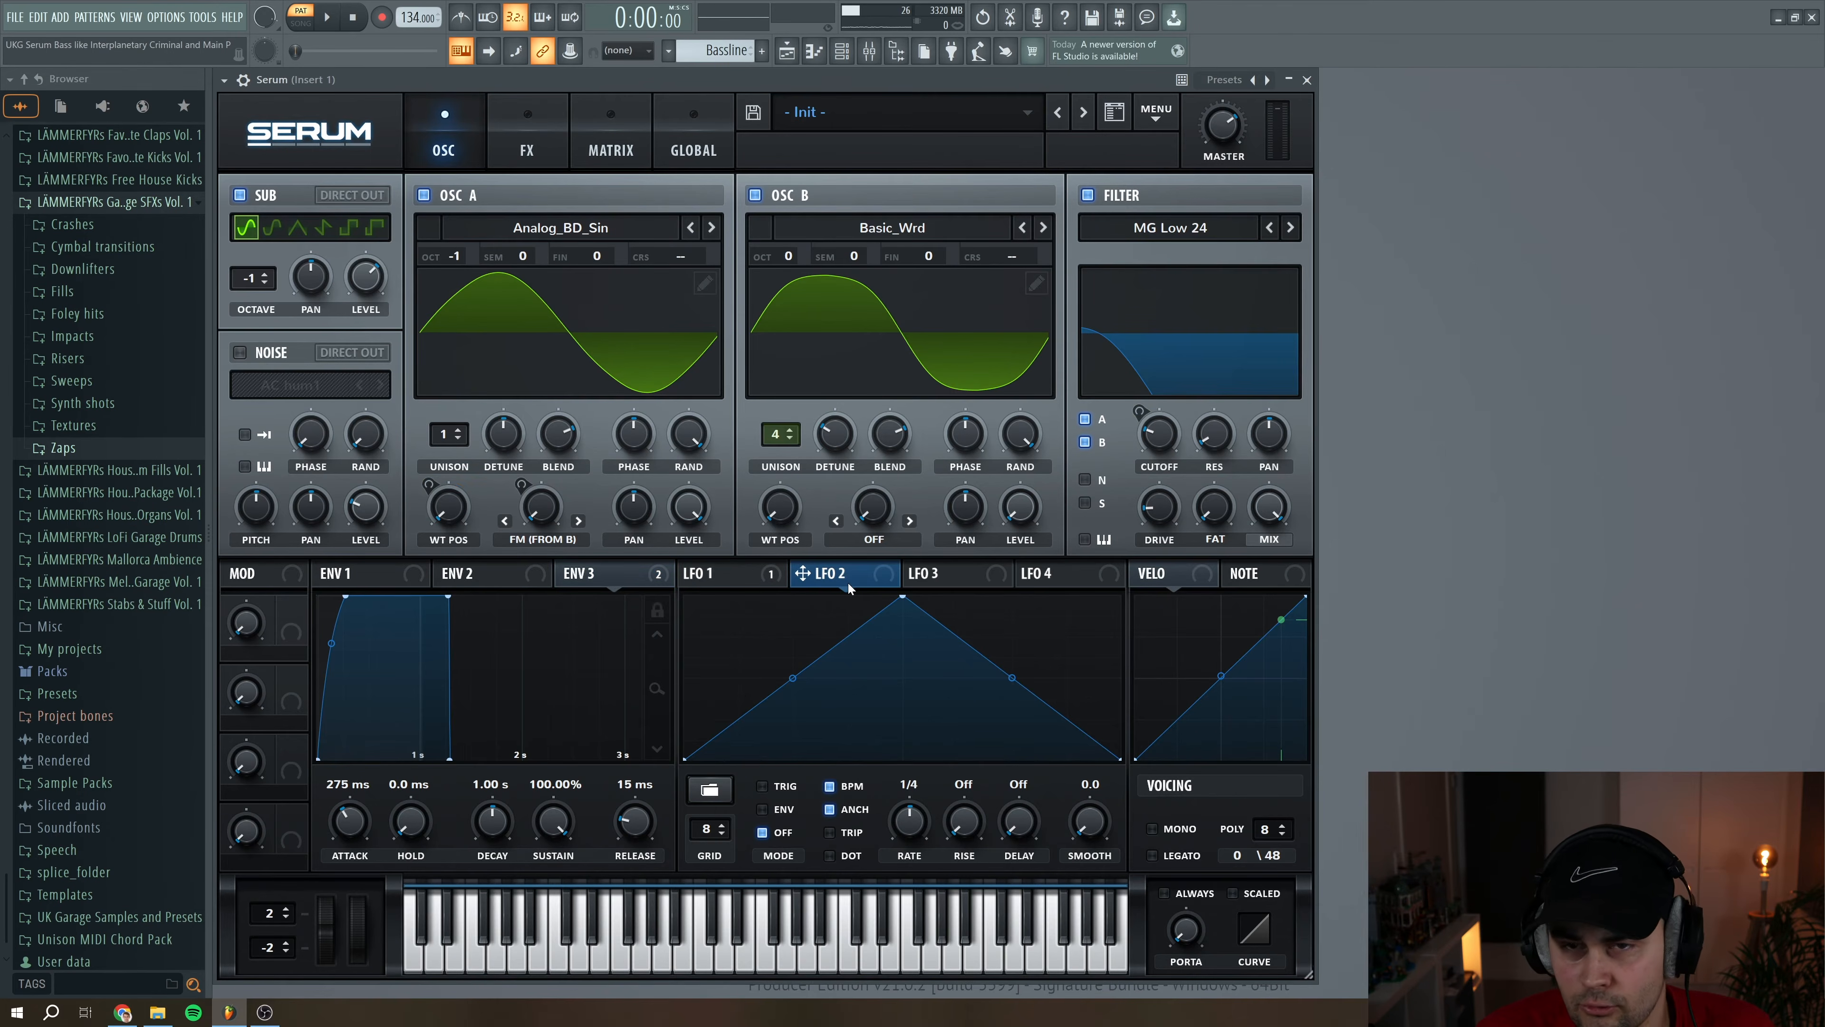
double_click(762, 619)
double_click(815, 679)
left_click_drag(814, 679, 819, 736)
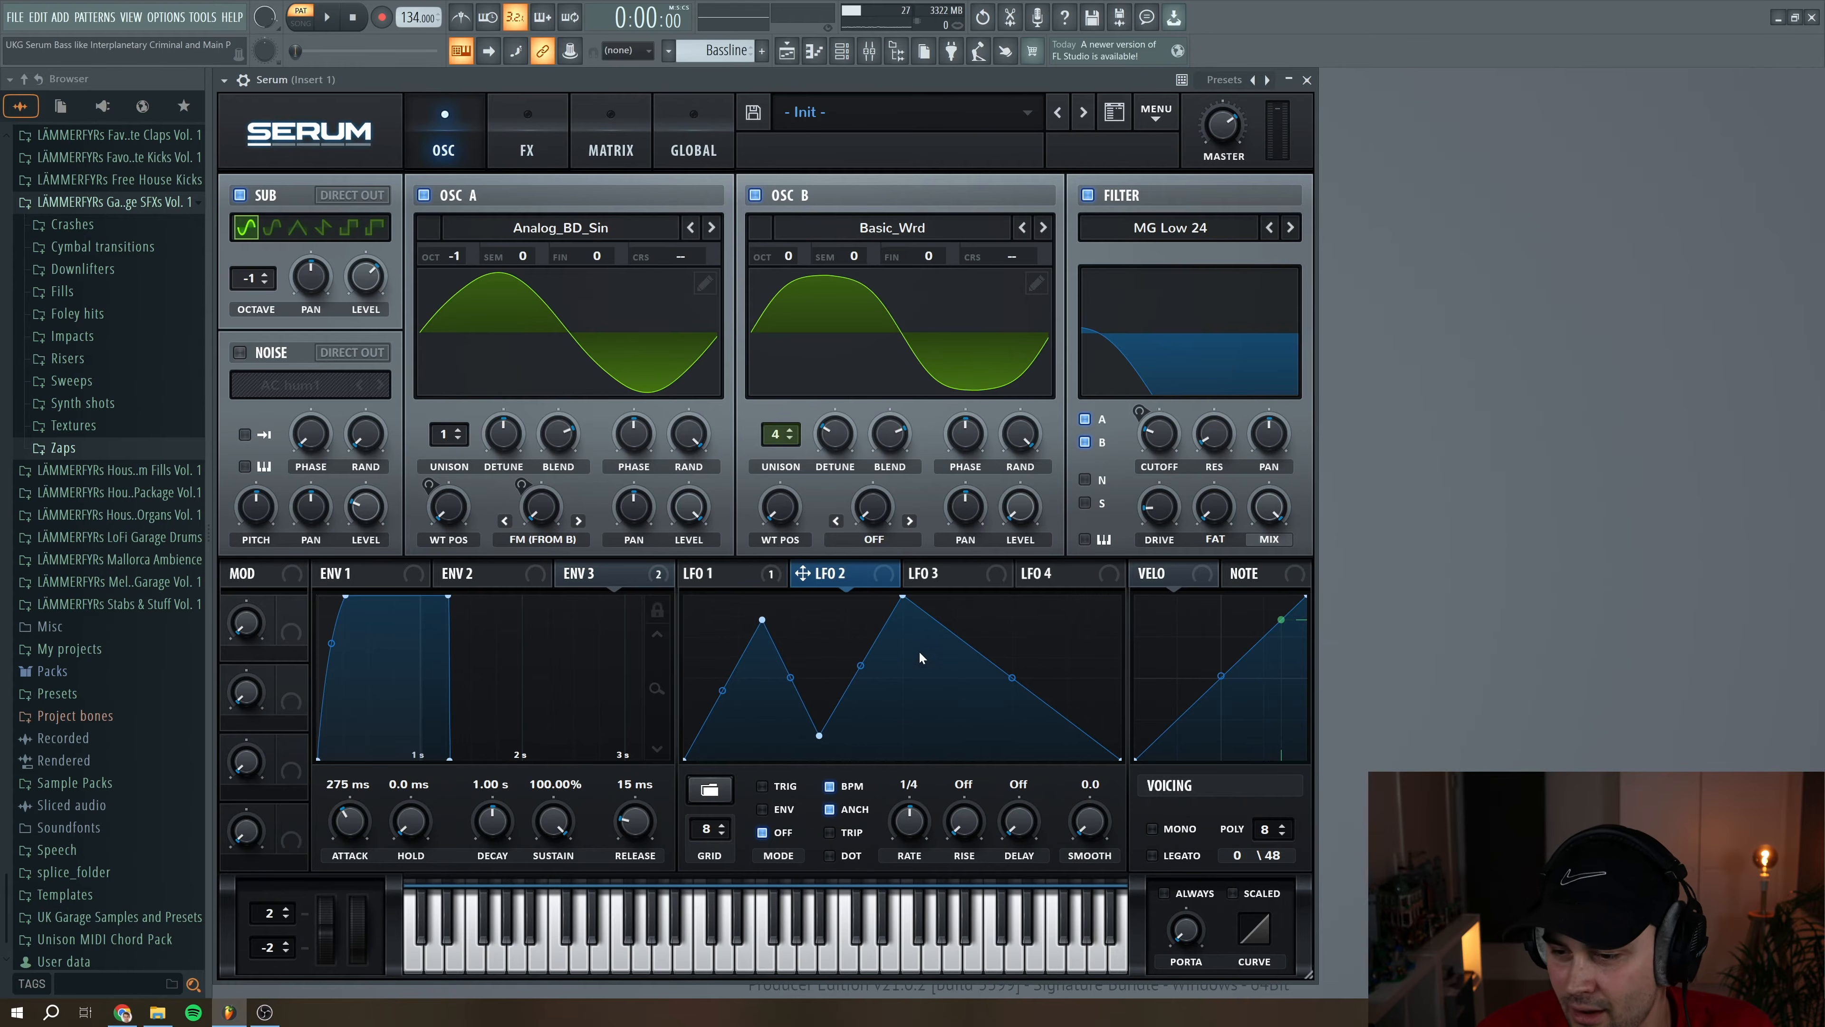
double_click(961, 688)
left_click_drag(961, 688, 956, 745)
double_click(1002, 662)
left_click_drag(1002, 662, 1007, 617)
double_click(1059, 708)
left_click_drag(1059, 708, 1087, 631)
double_click(1079, 683)
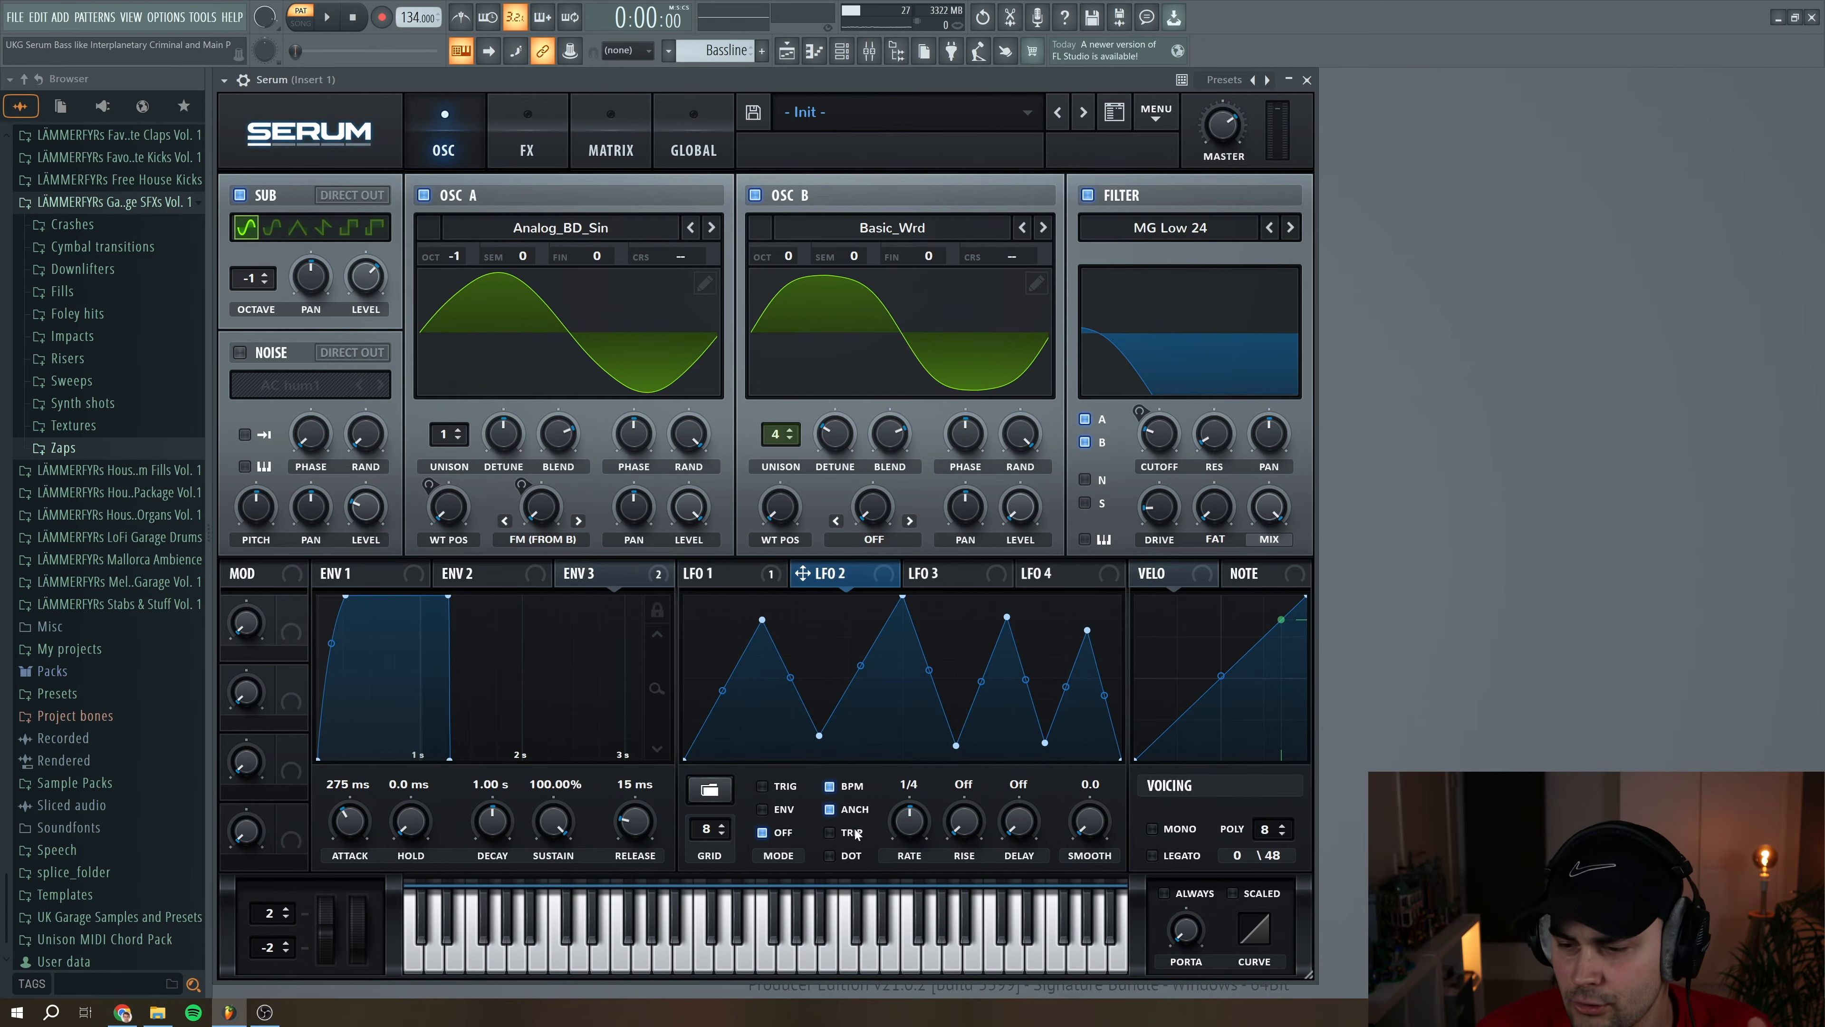
Make LFO 2 free-running without BPM sync at 0.7 Hz and assign it to OSC B's wavetable position
left_click(830, 786)
left_click_drag(906, 842, 911, 852)
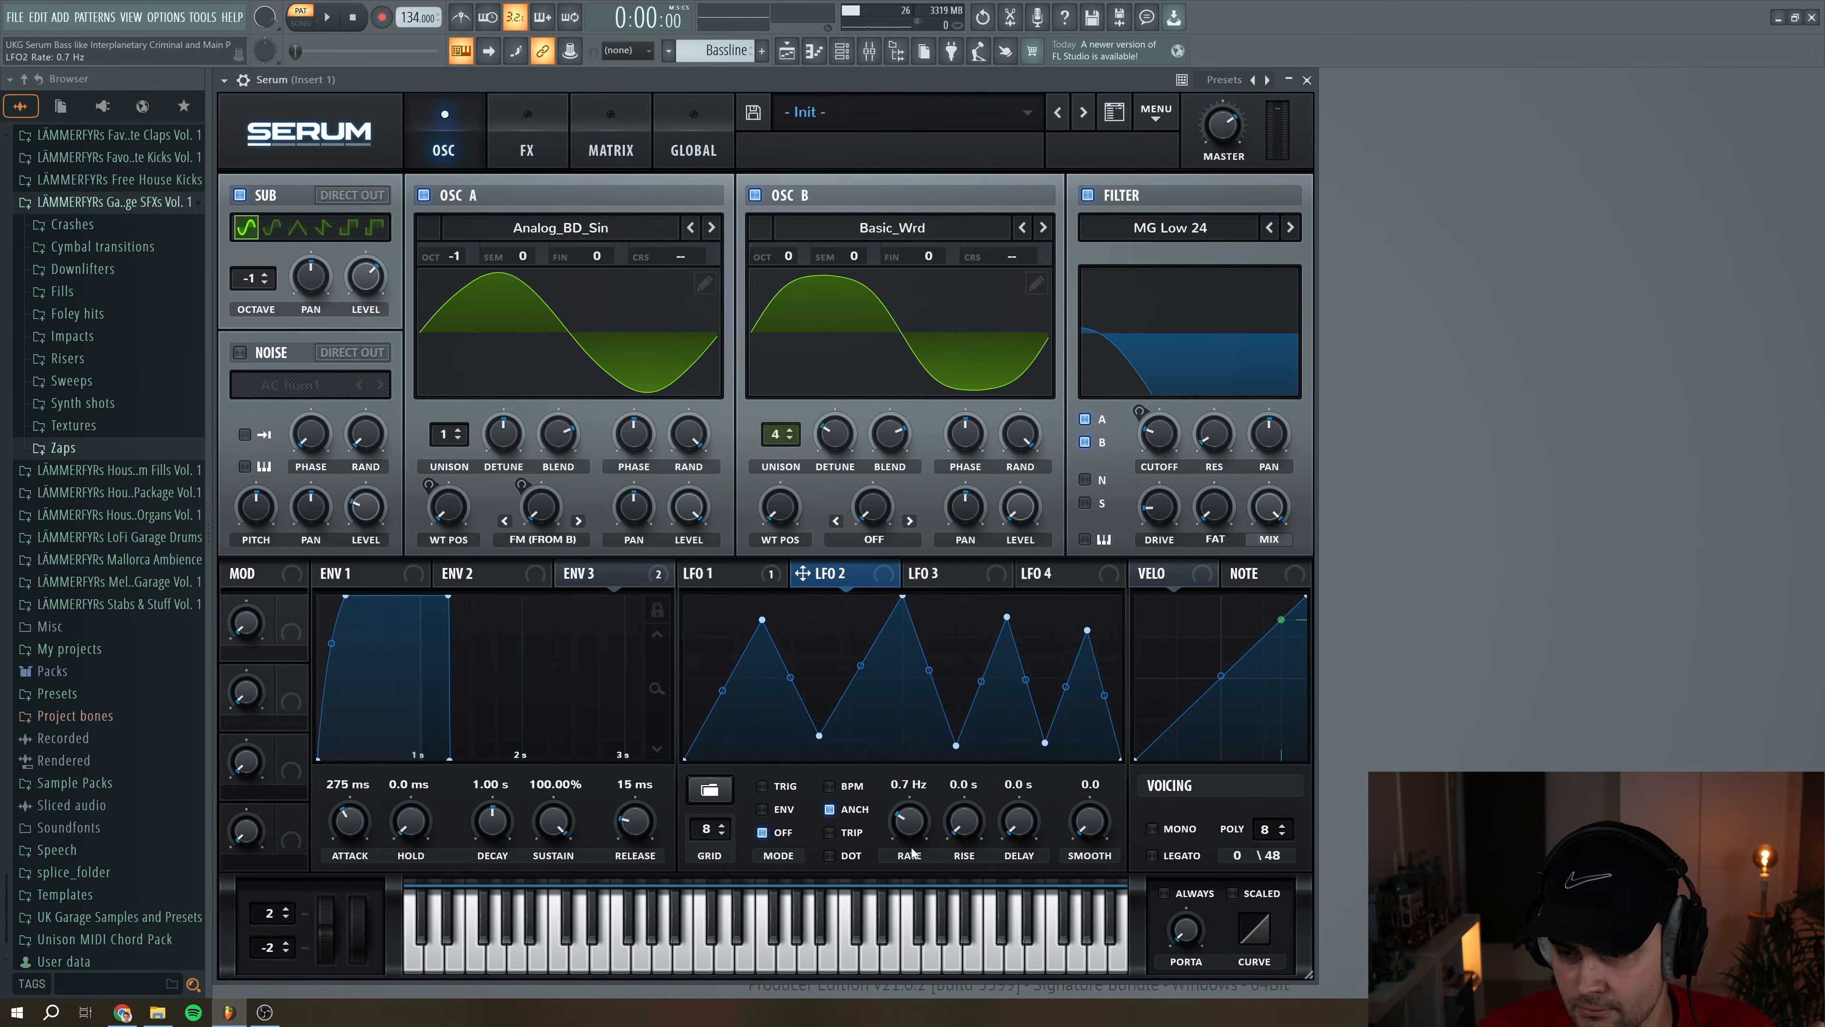
left_click_drag(804, 579, 769, 503)
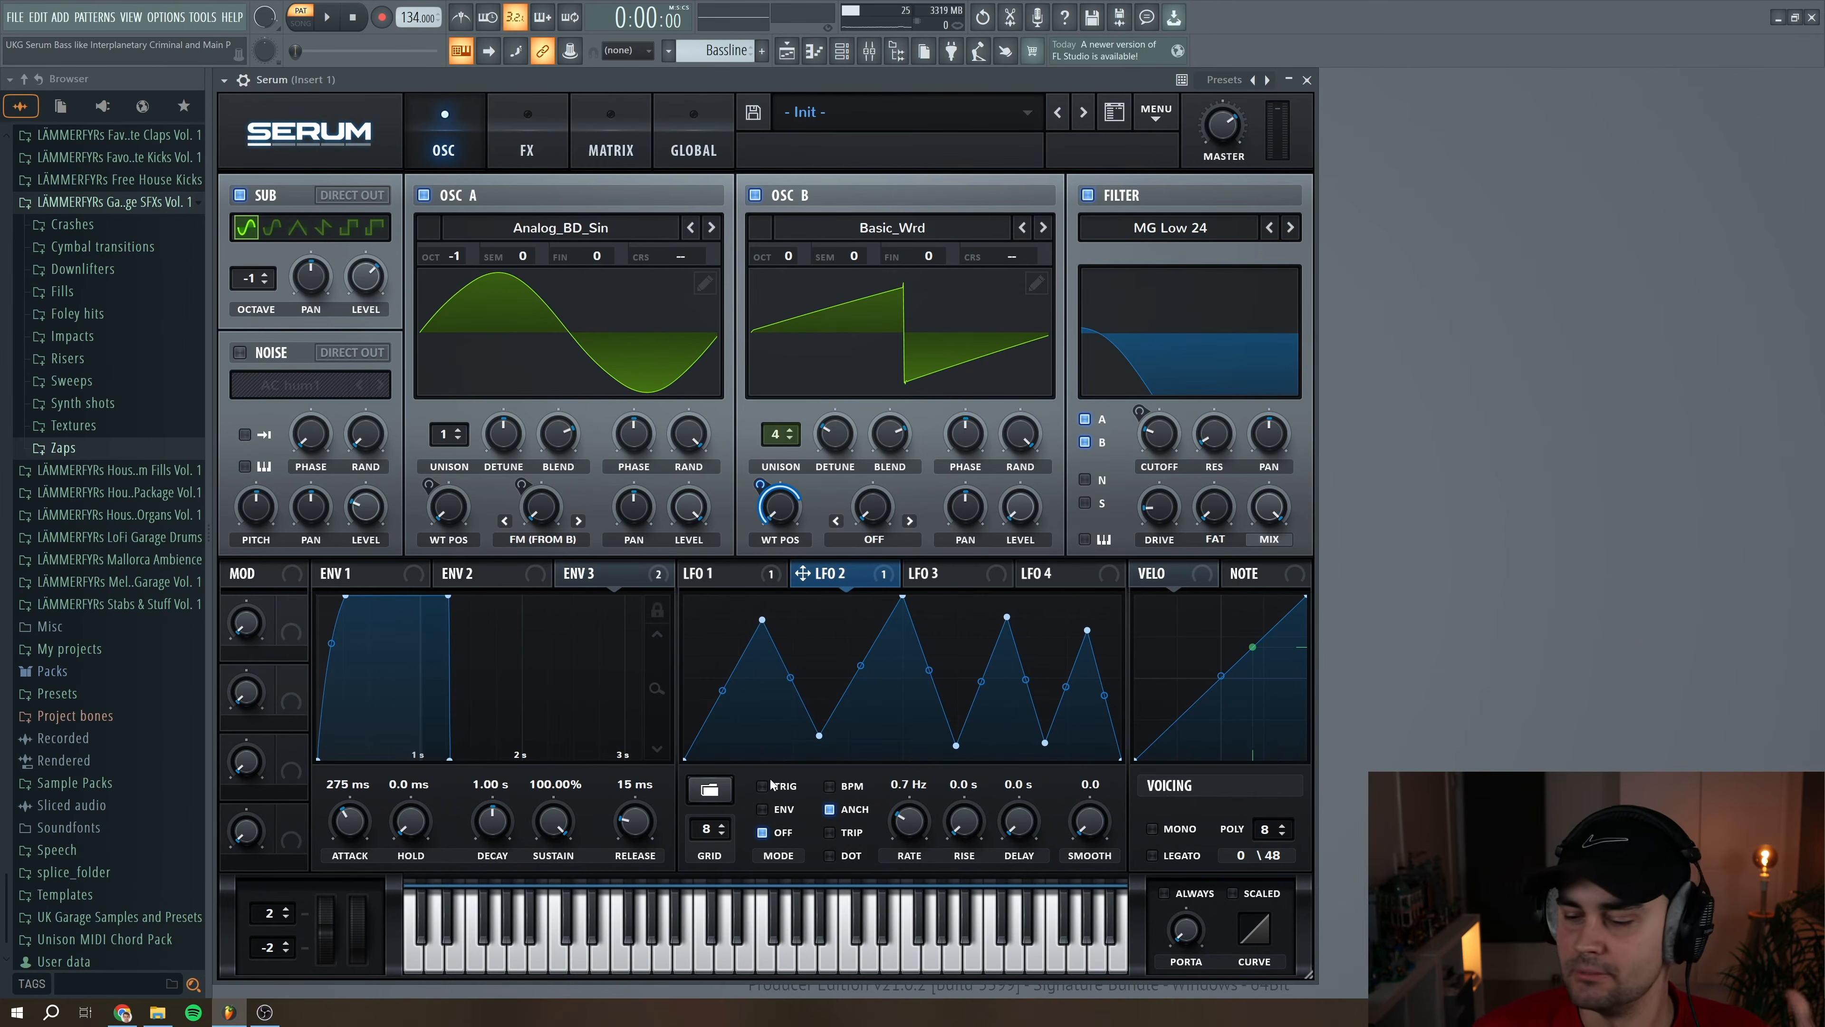
Reshape LFO 3 with a curved rise and an earlier peak, and assign it to the filter cutoff at an amount of 36
left_click(941, 573)
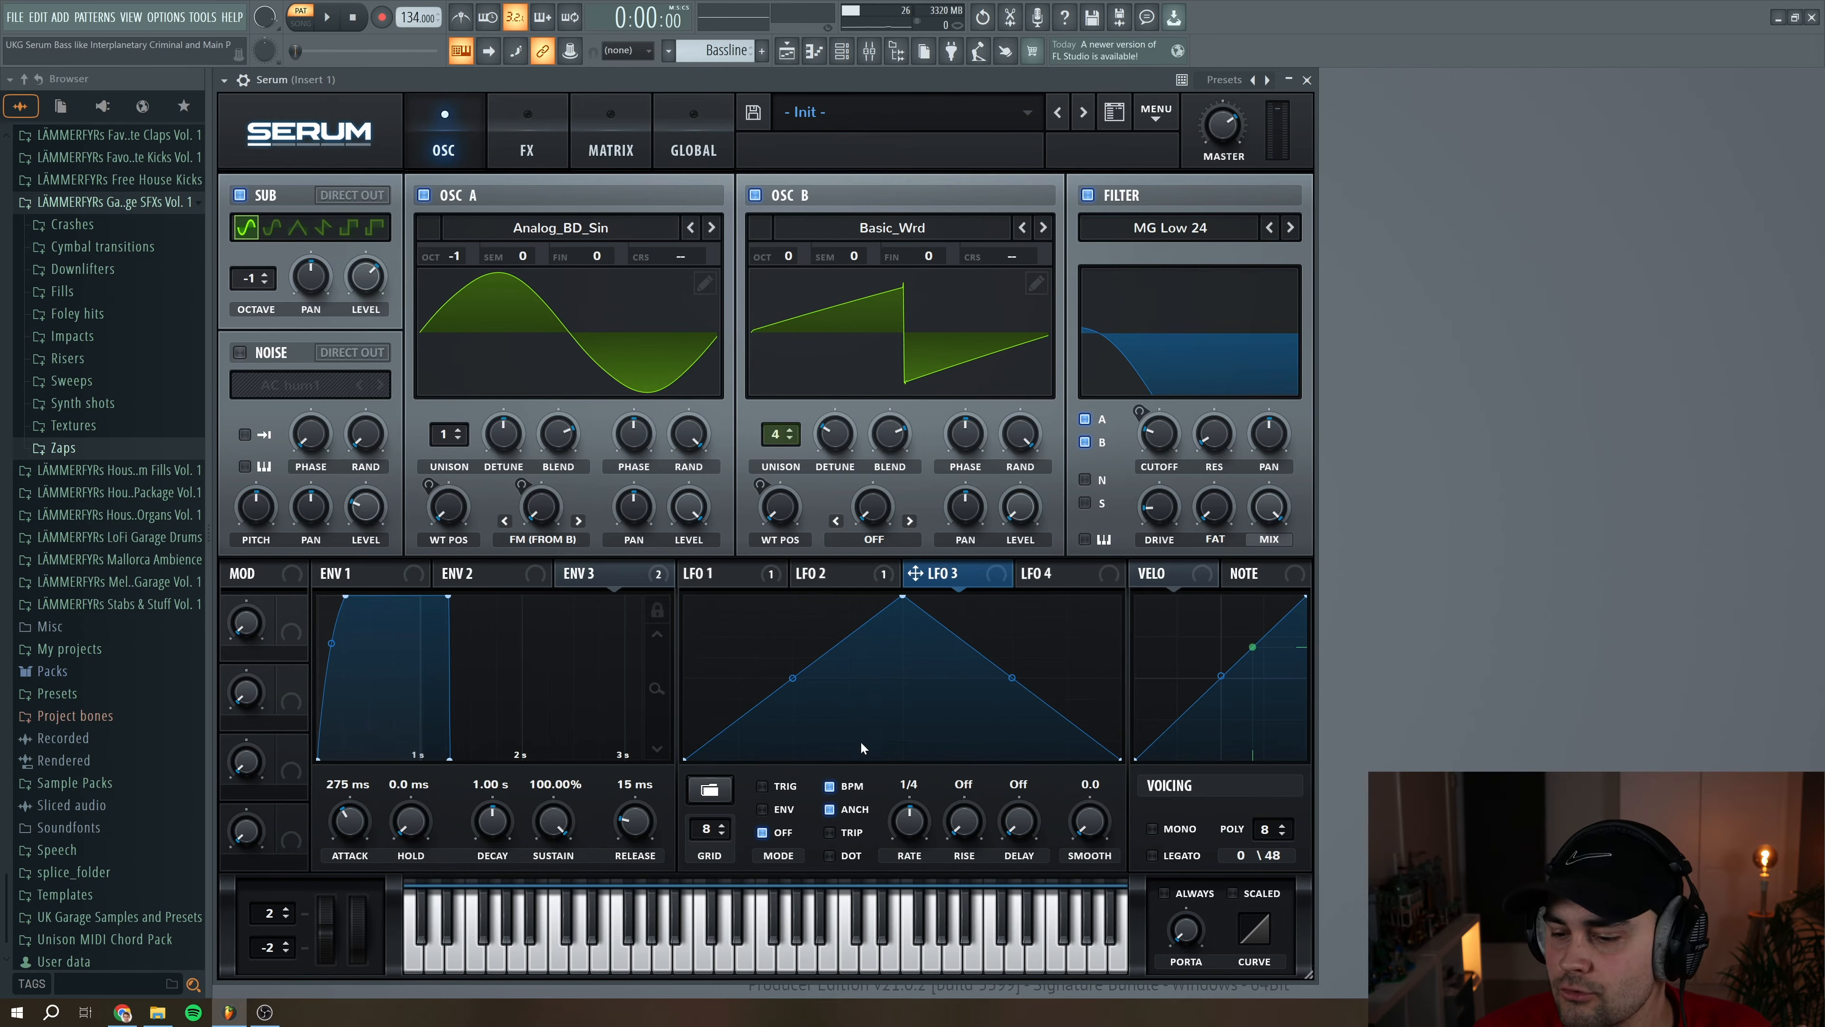
left_click_drag(802, 683, 799, 712)
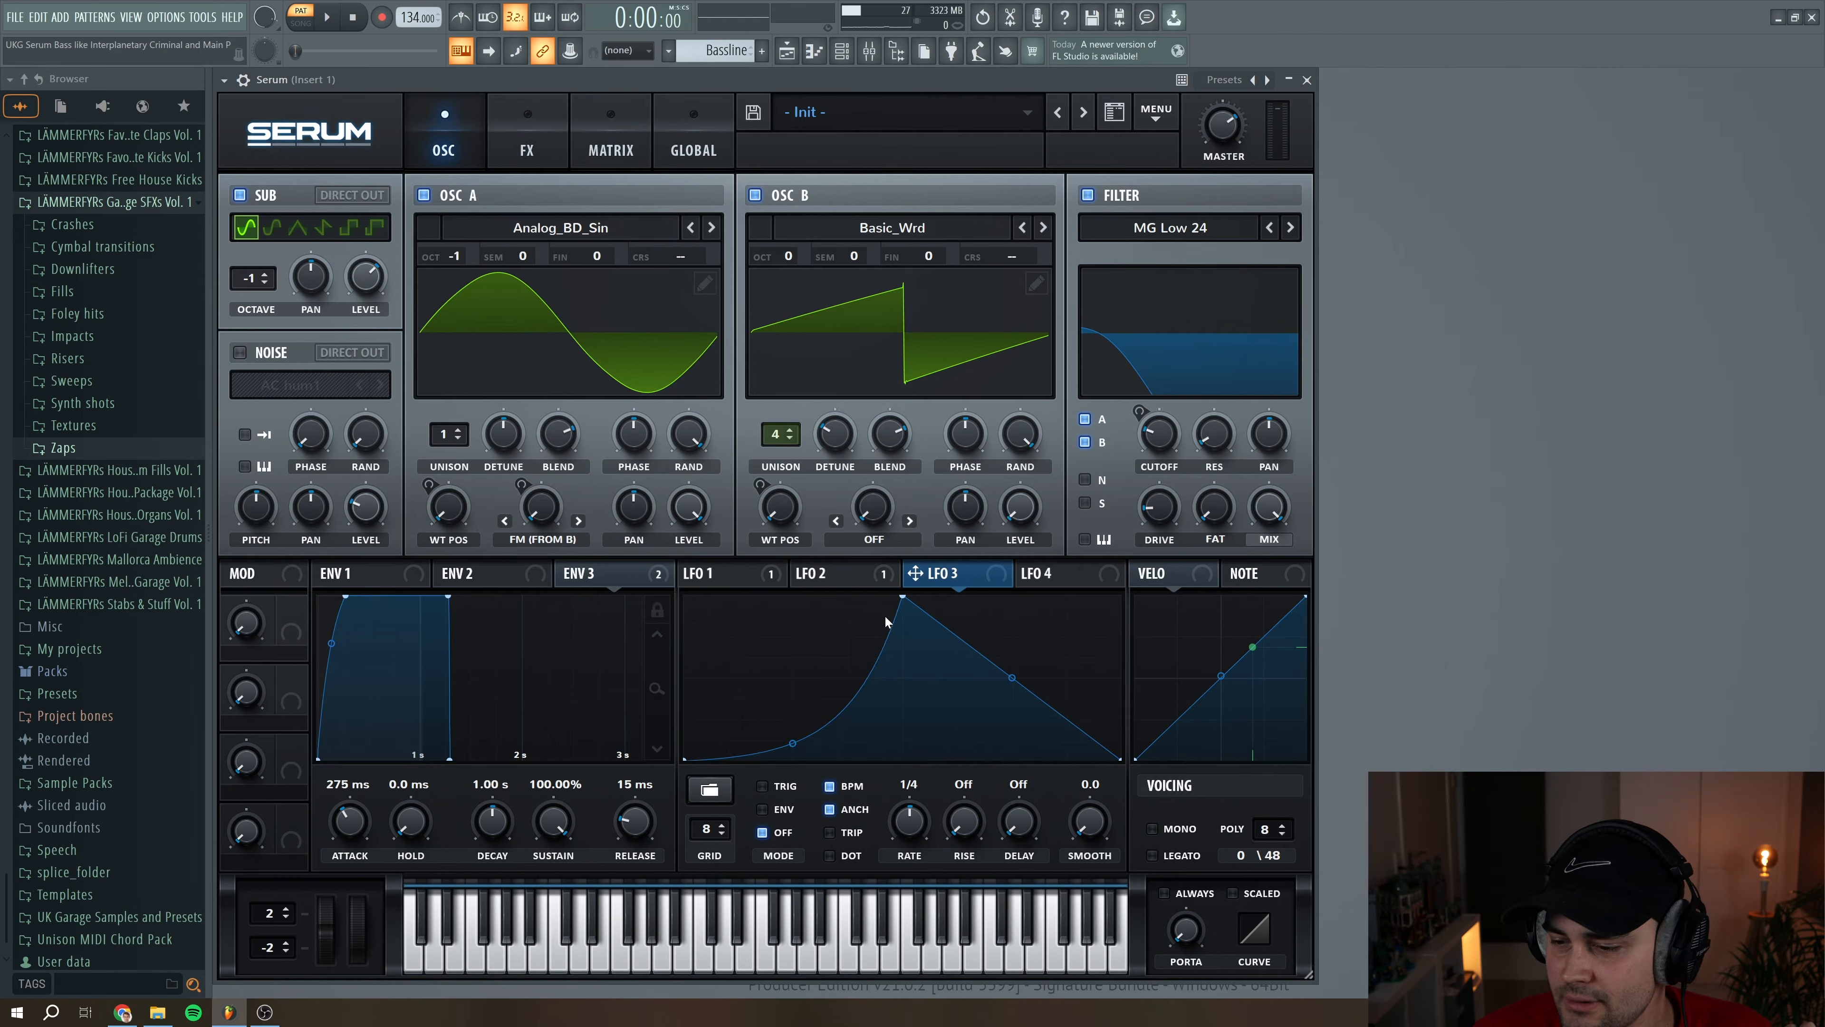
left_click_drag(903, 598, 804, 590)
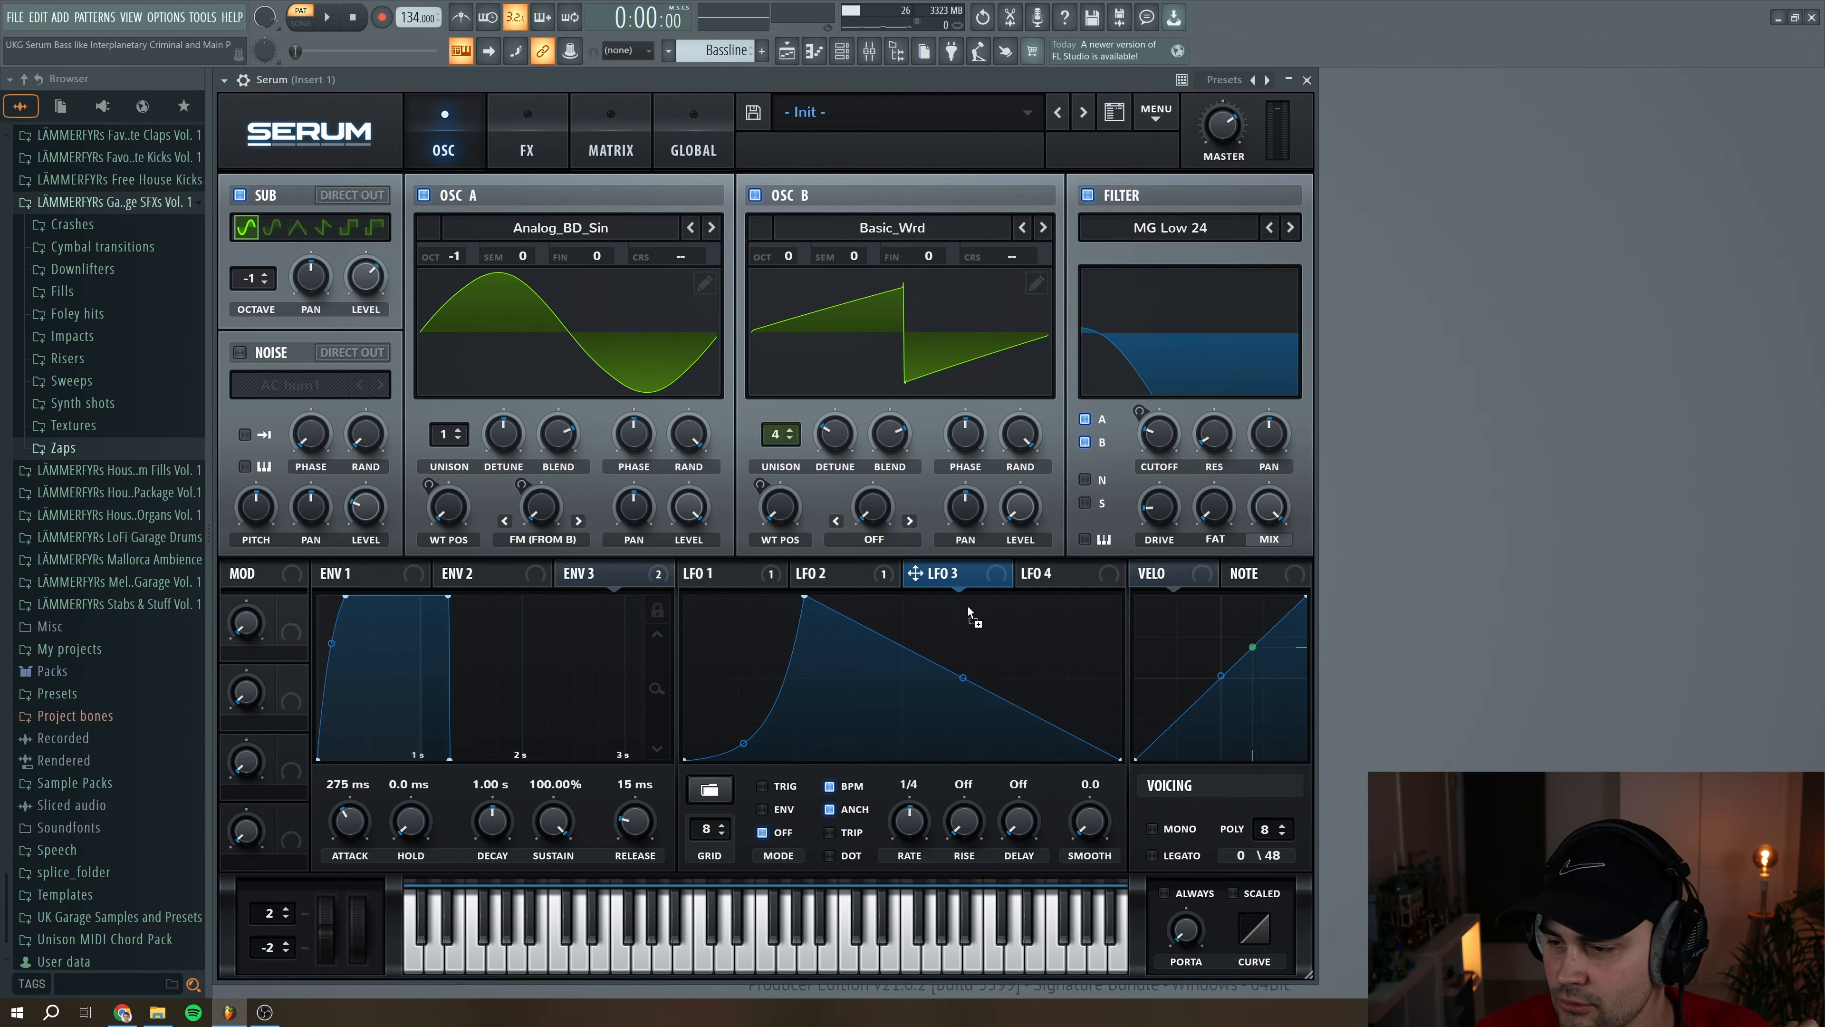
left_click_drag(1142, 413, 1151, 443)
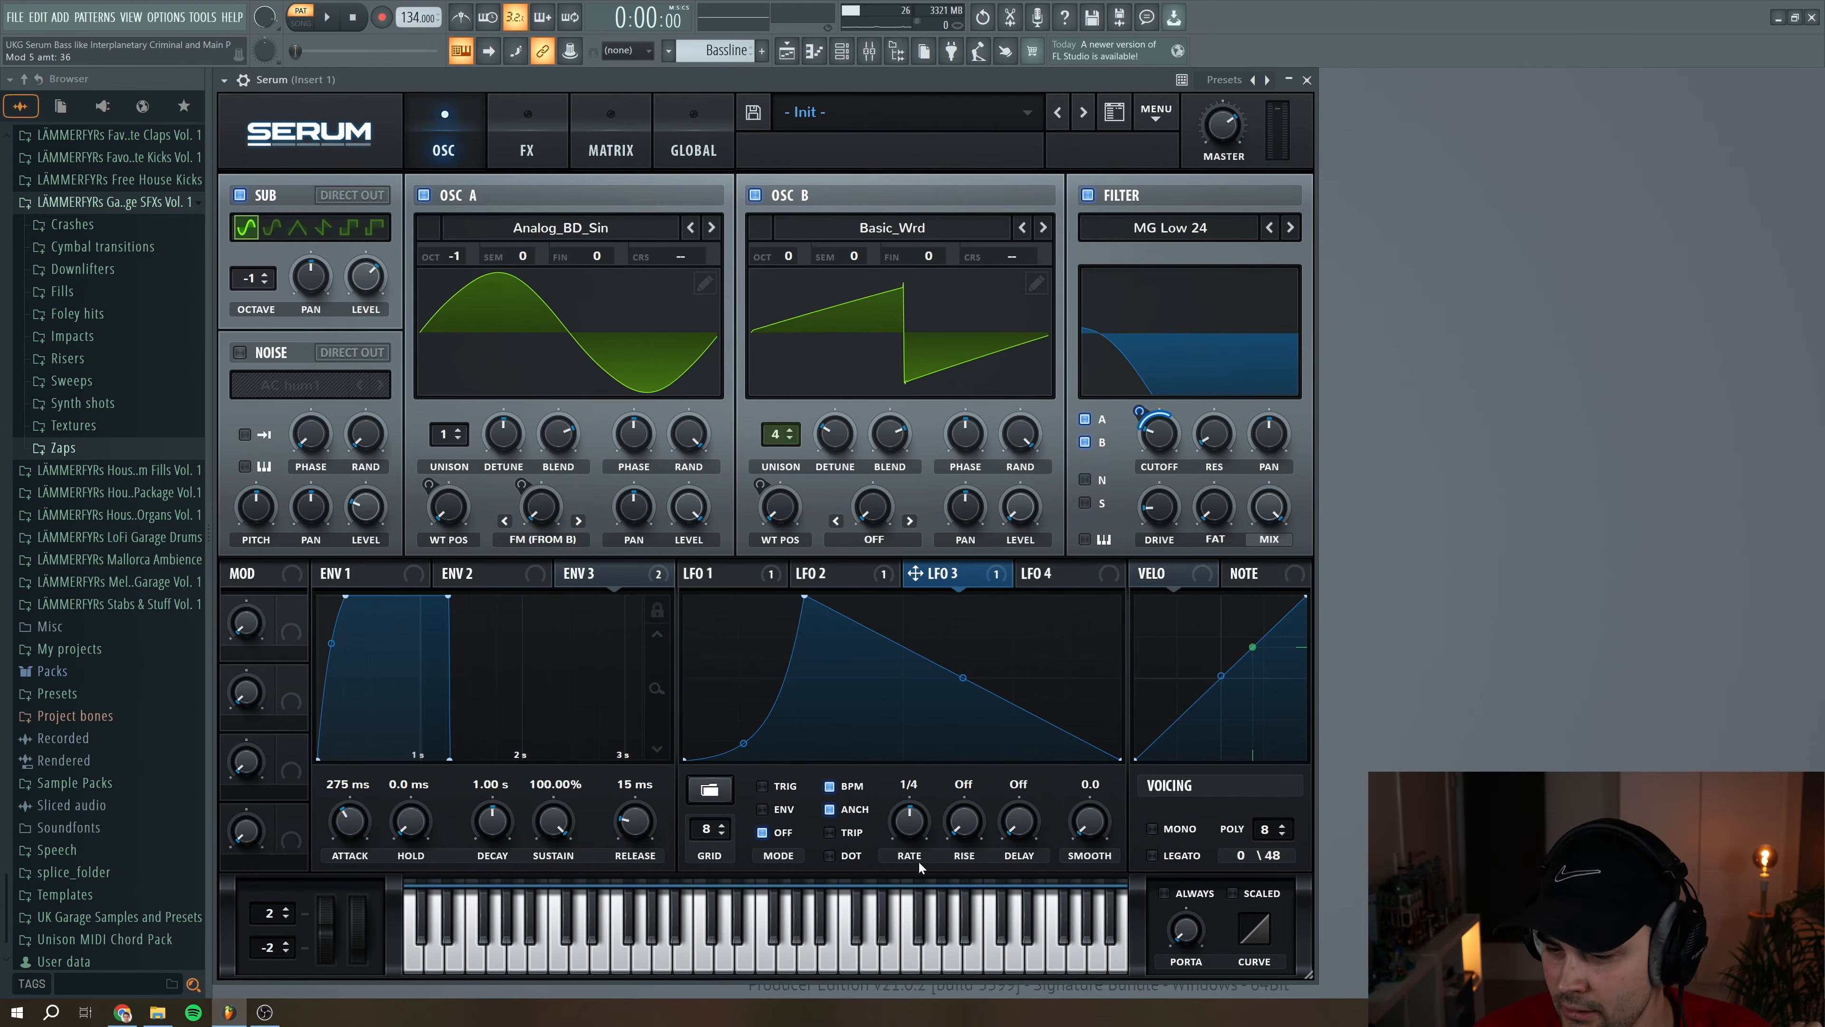
Play several low notes on the virtual keyboard to audition the LFO 3 cutoff modulation
left_click(627, 959)
left_click(682, 961)
left_click(559, 961)
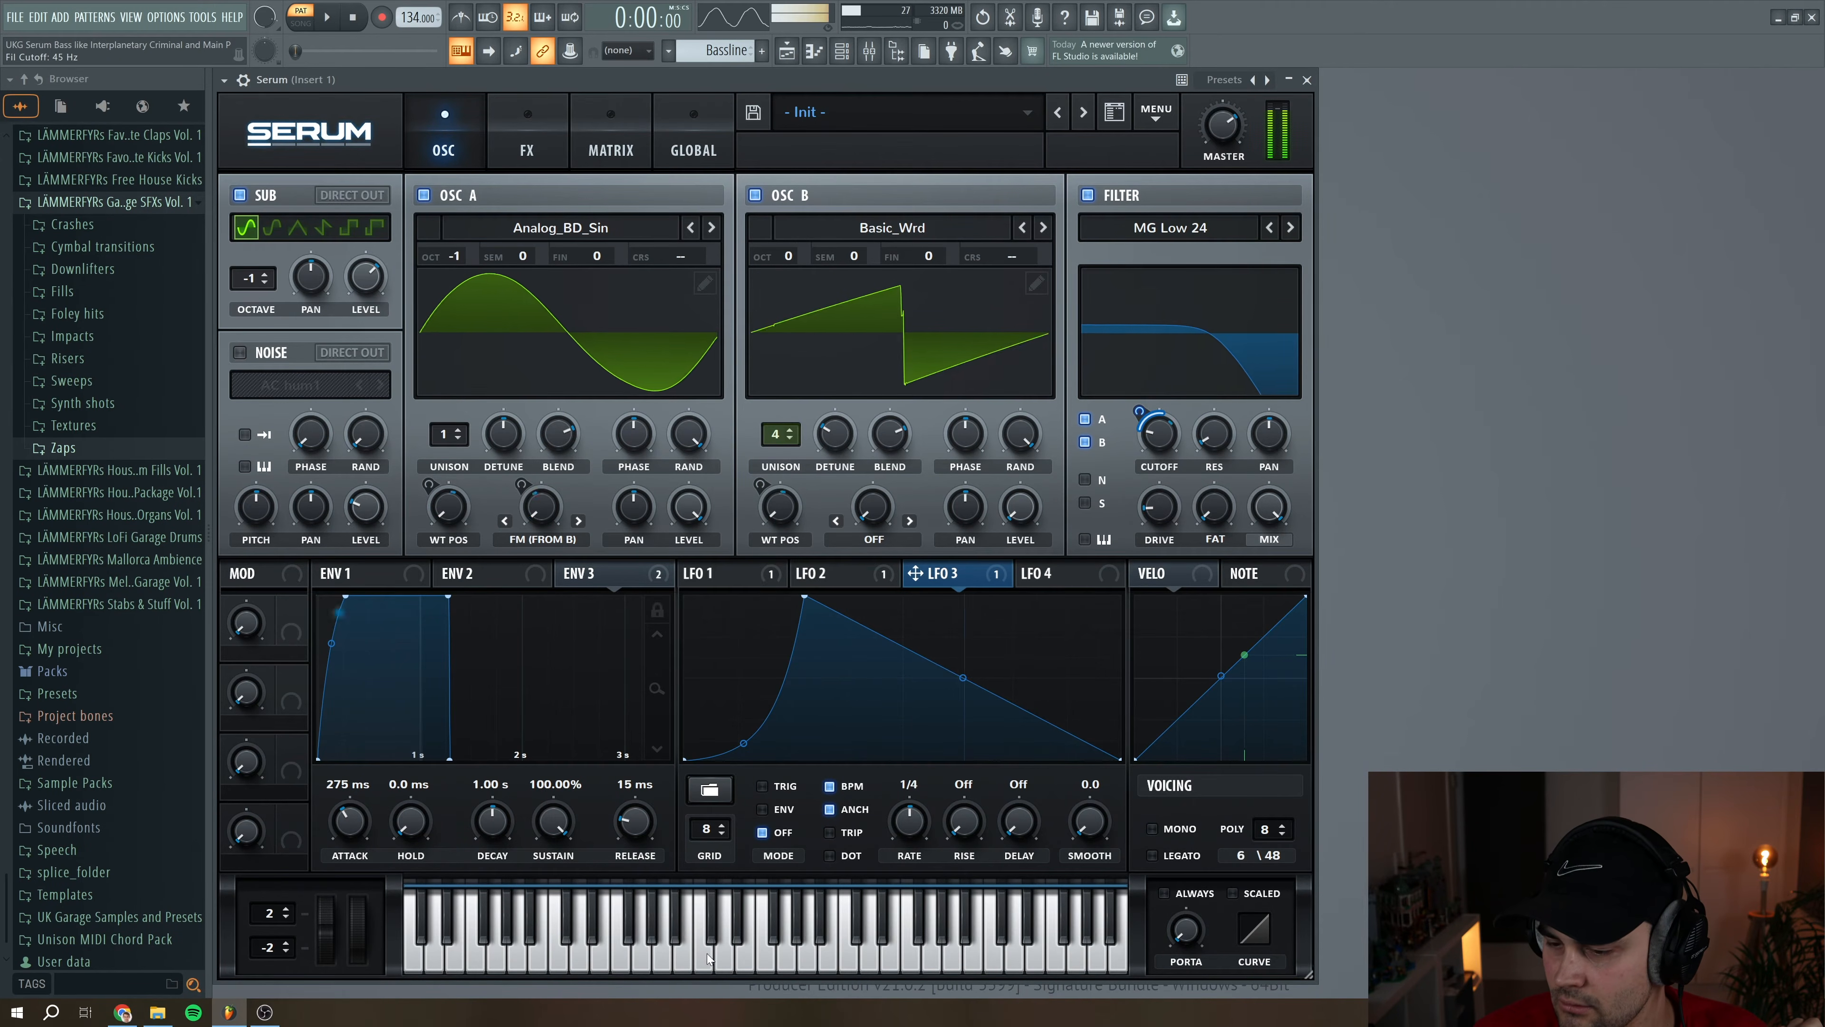
left_click(609, 967)
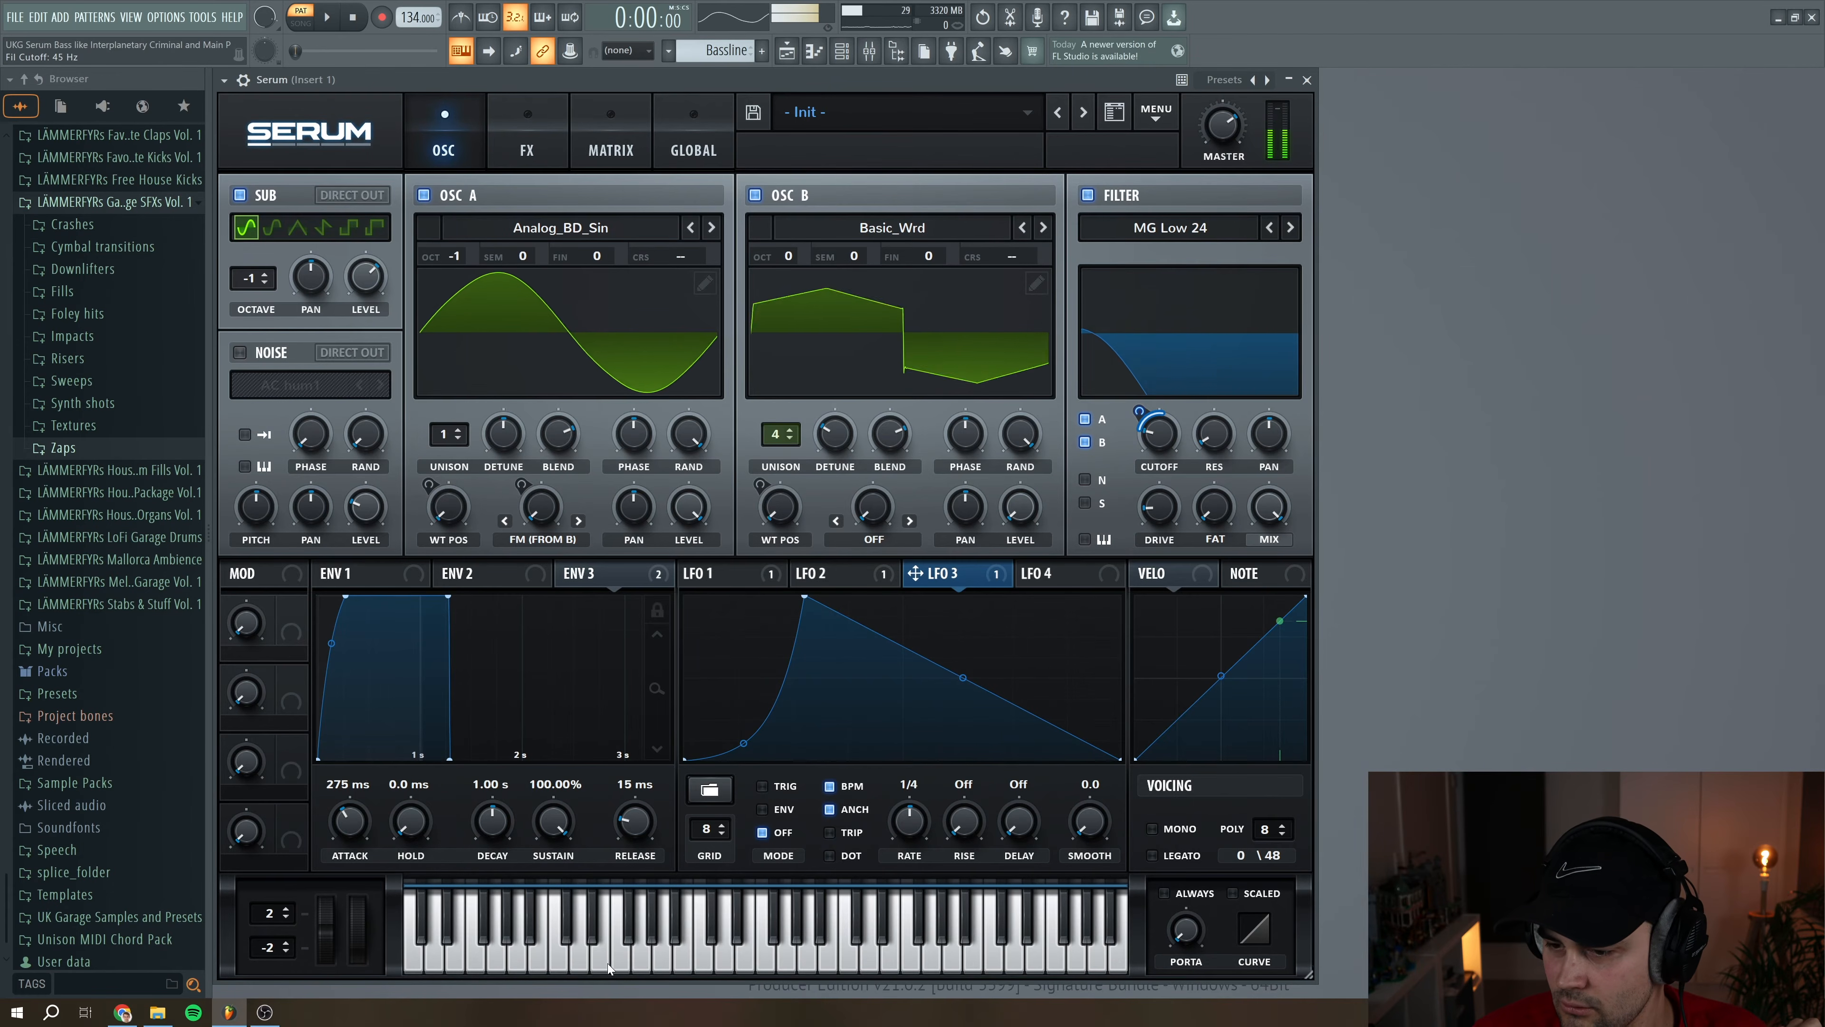
Lower the peak of LFO 3's curve and audition the bass with a few notes
left_click_drag(804, 597, 808, 642)
left_click(641, 957)
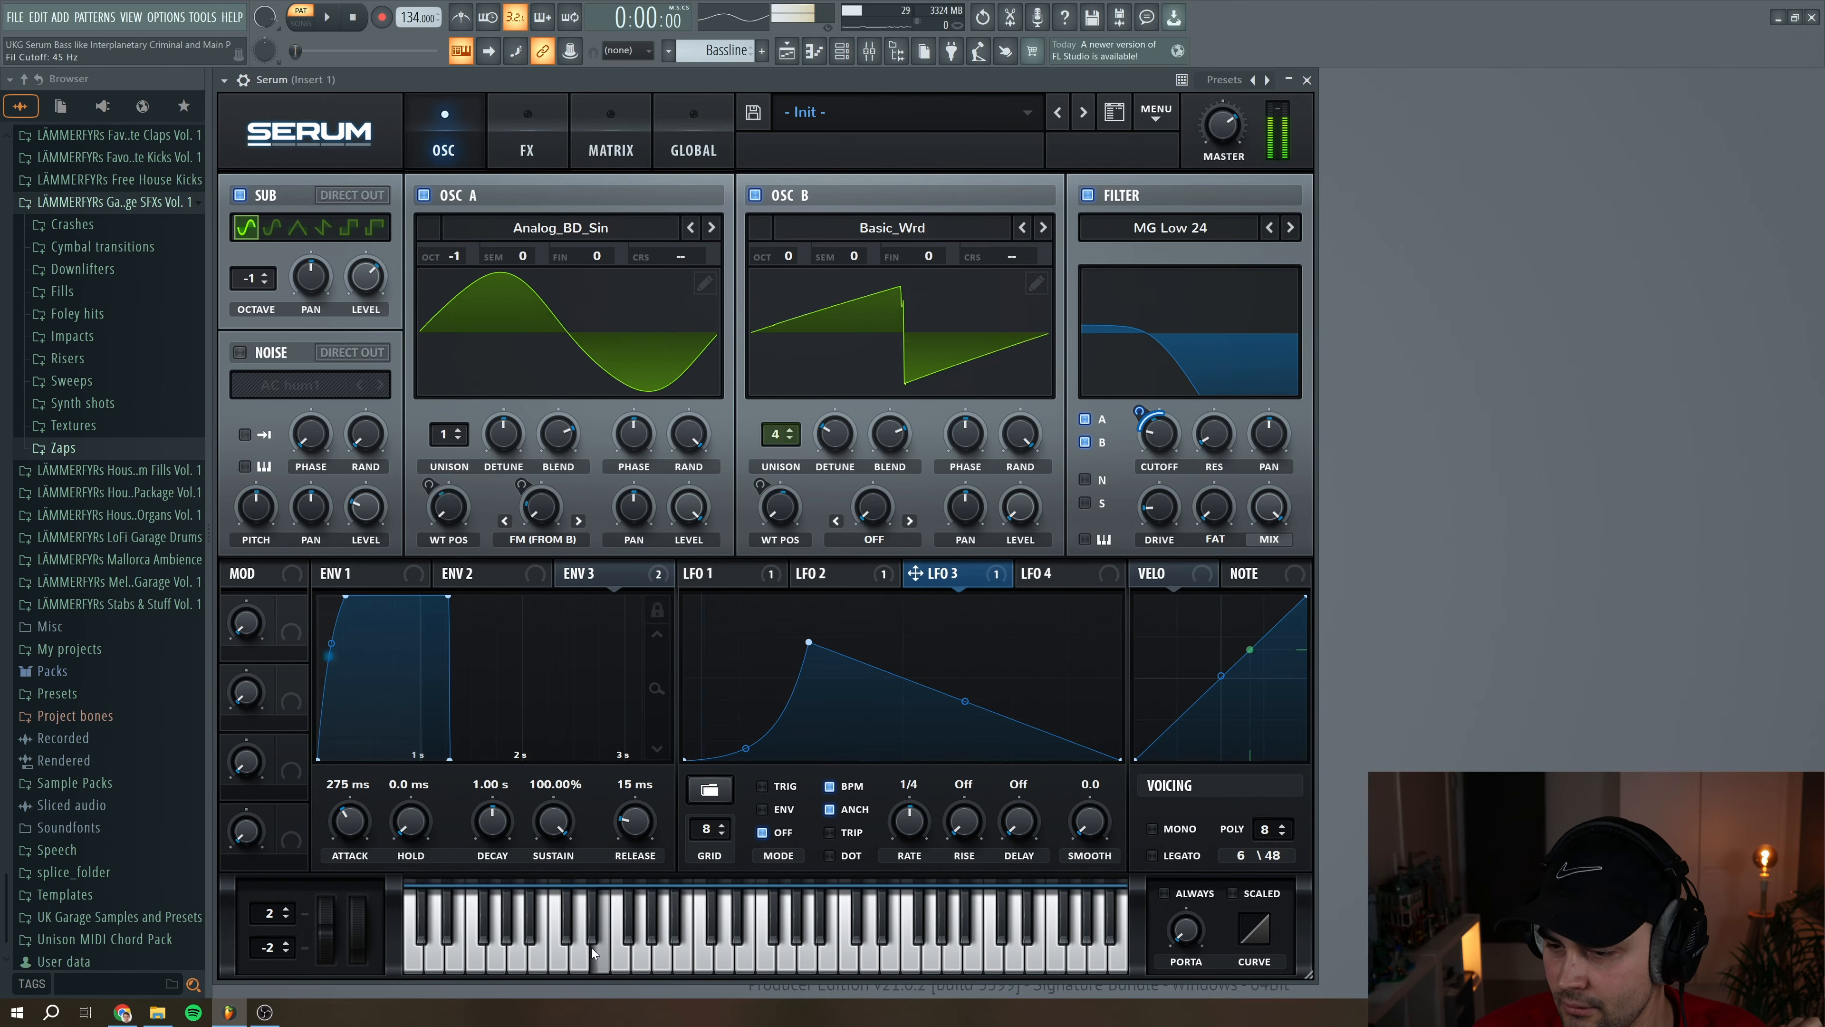
left_click(611, 960)
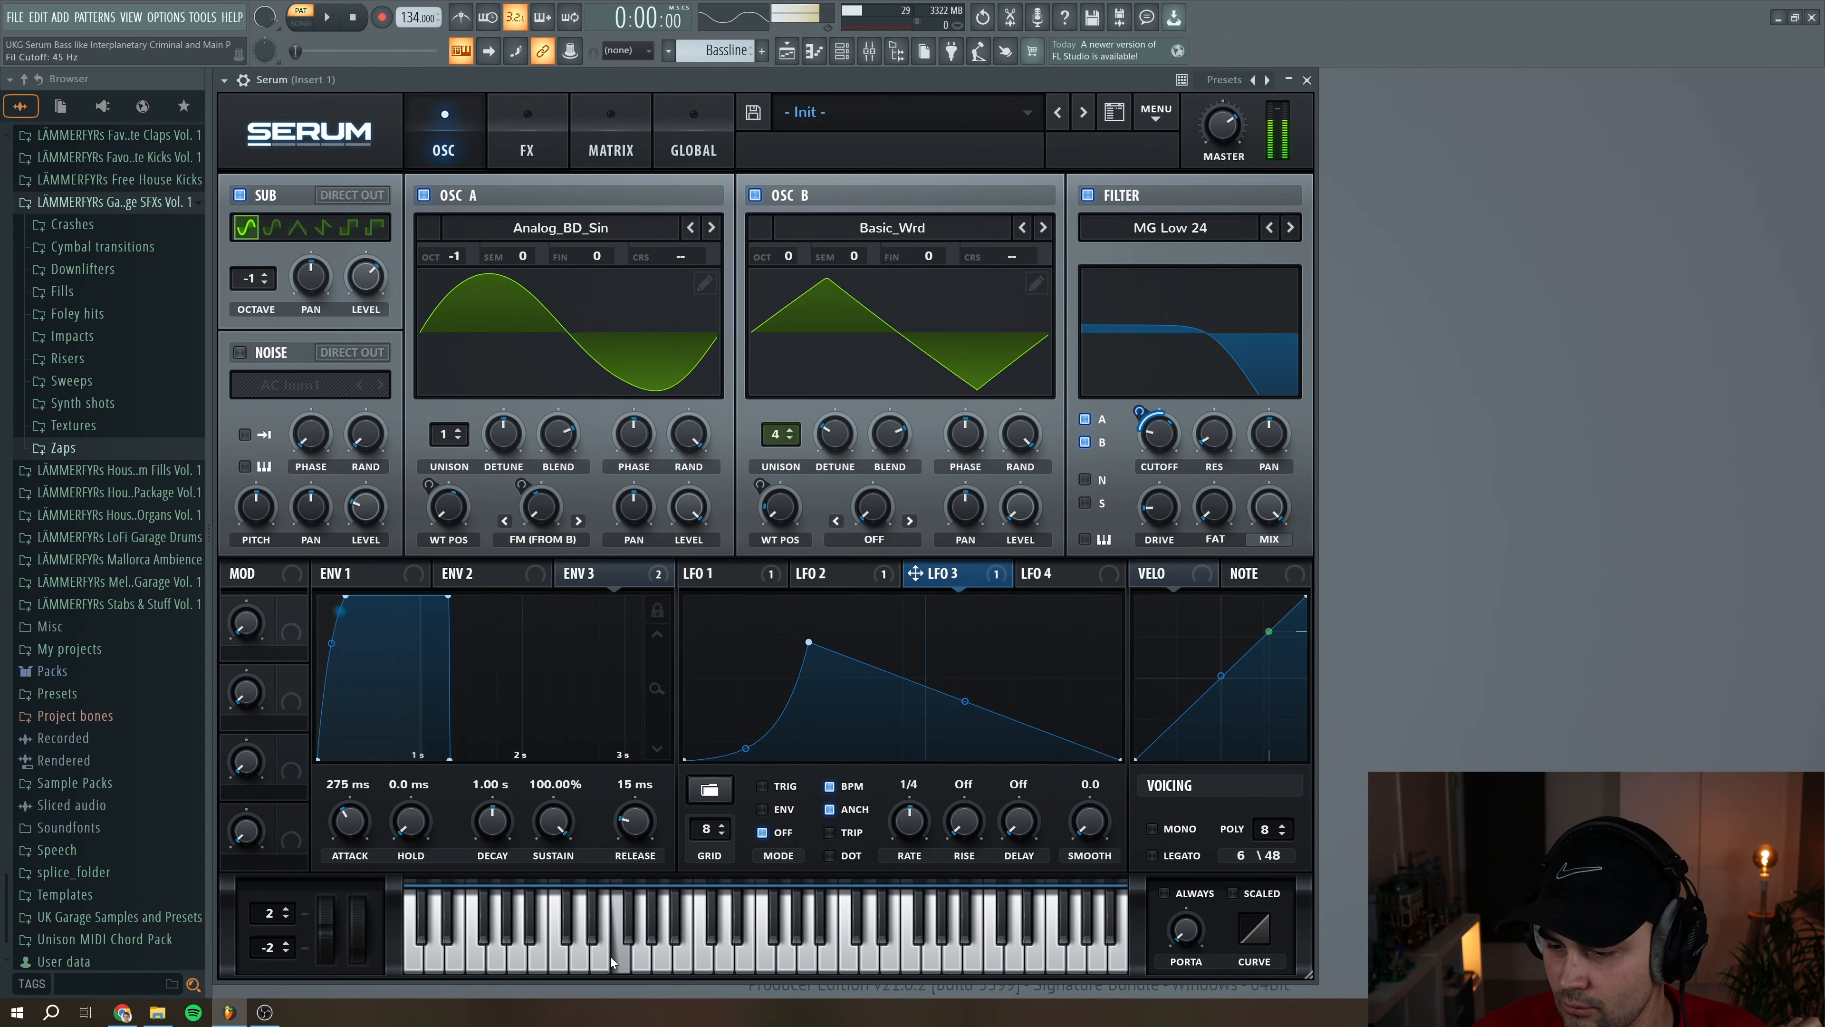
left_click(611, 965)
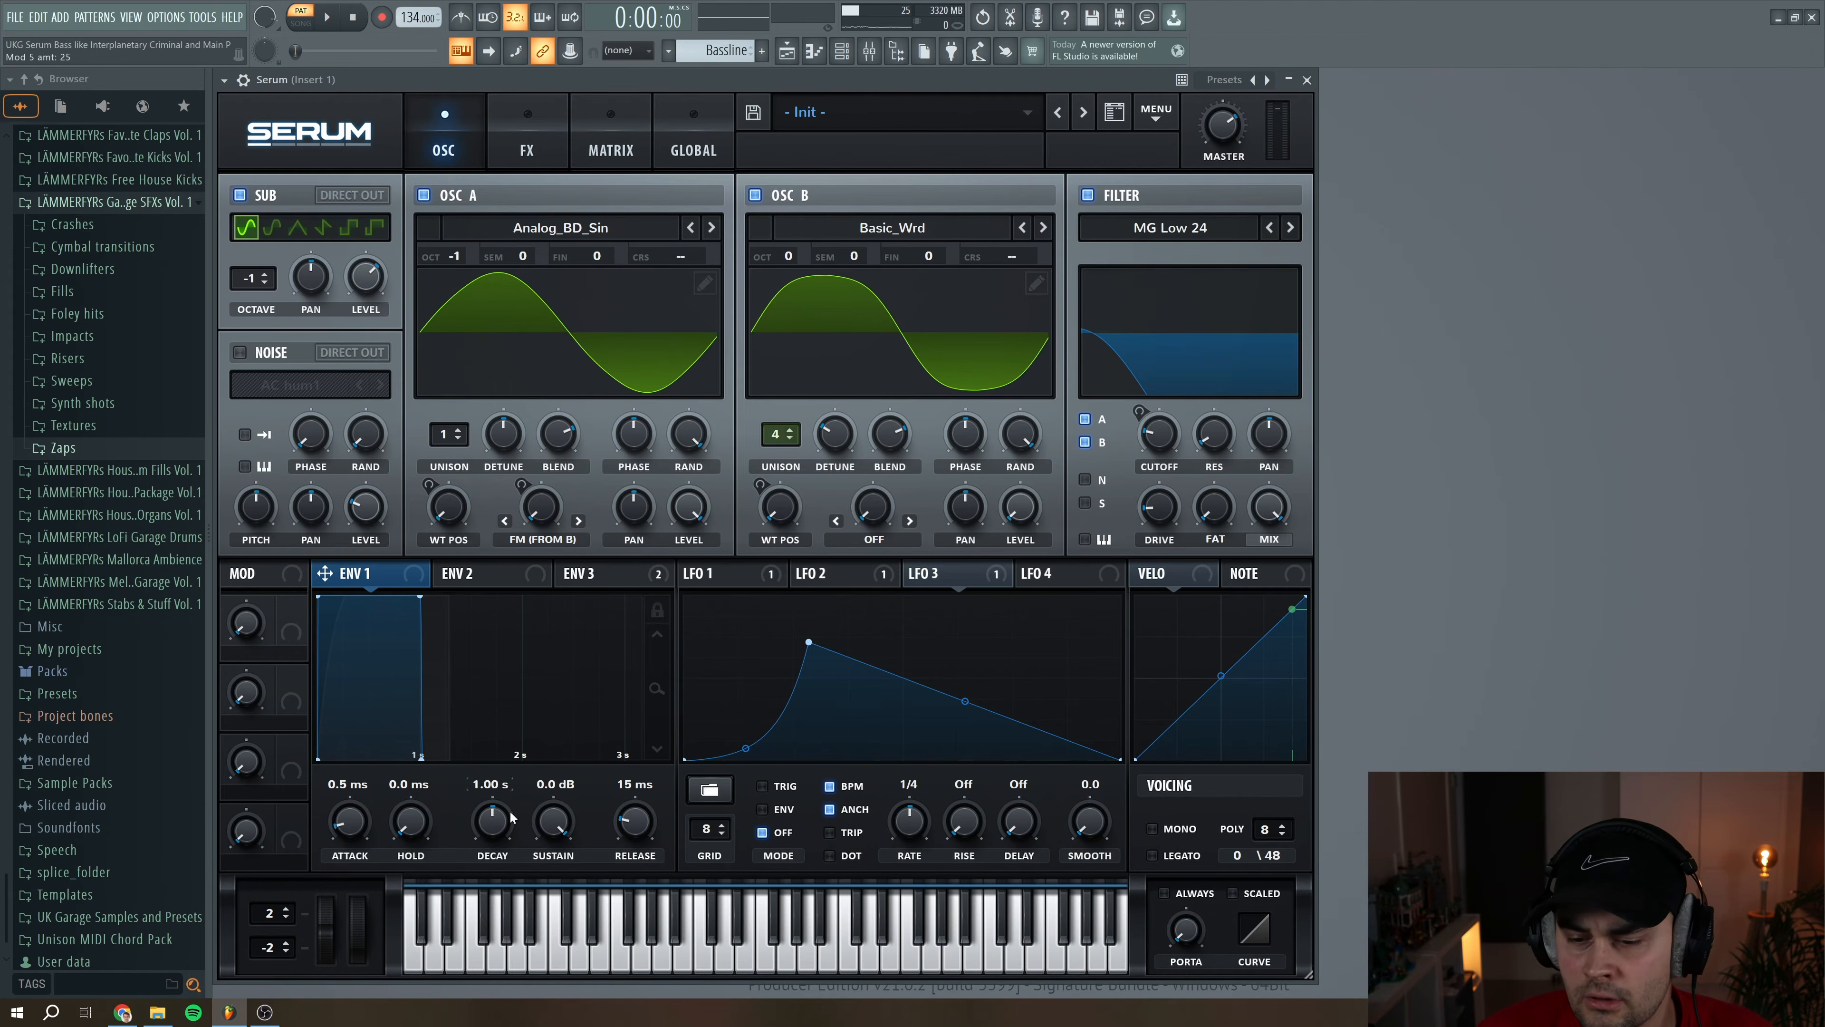
Lengthen ENV 1's release to 307 ms and audition the bass with several notes
left_click_drag(627, 825, 633, 812)
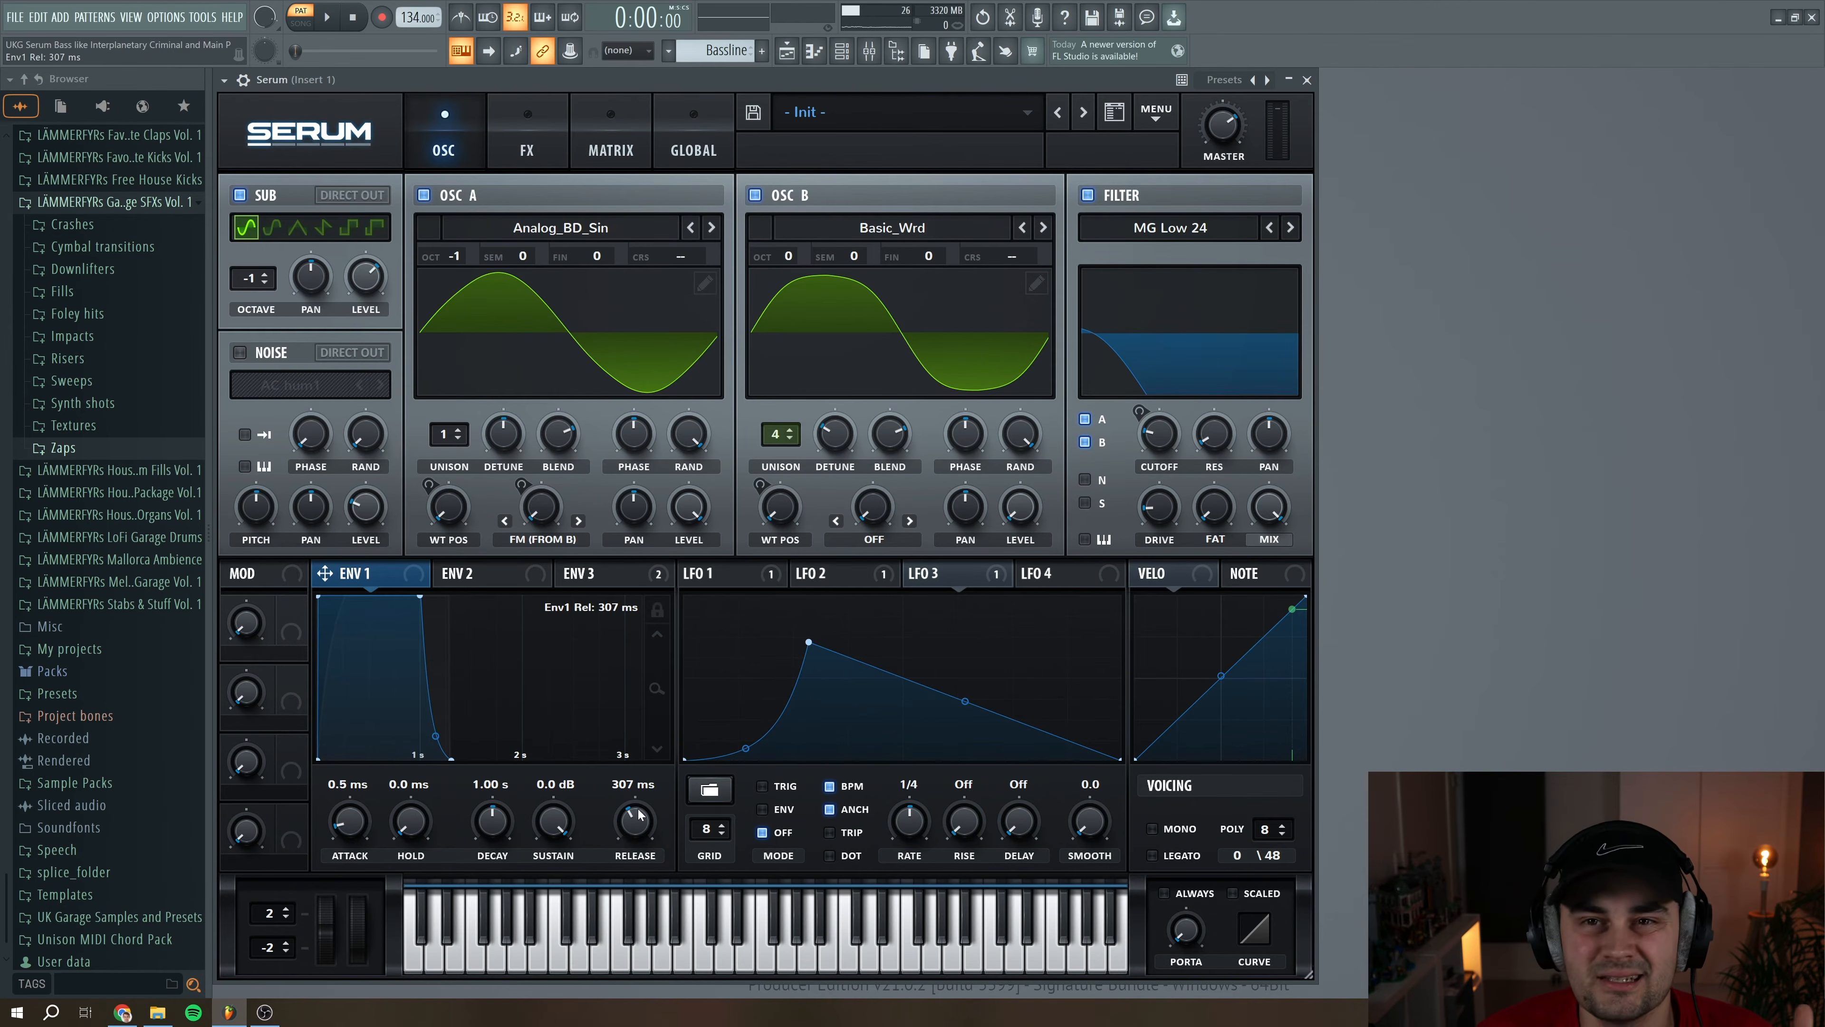
left_click(634, 953)
left_click(522, 953)
left_click(606, 959)
left_click(642, 966)
left_click(654, 968)
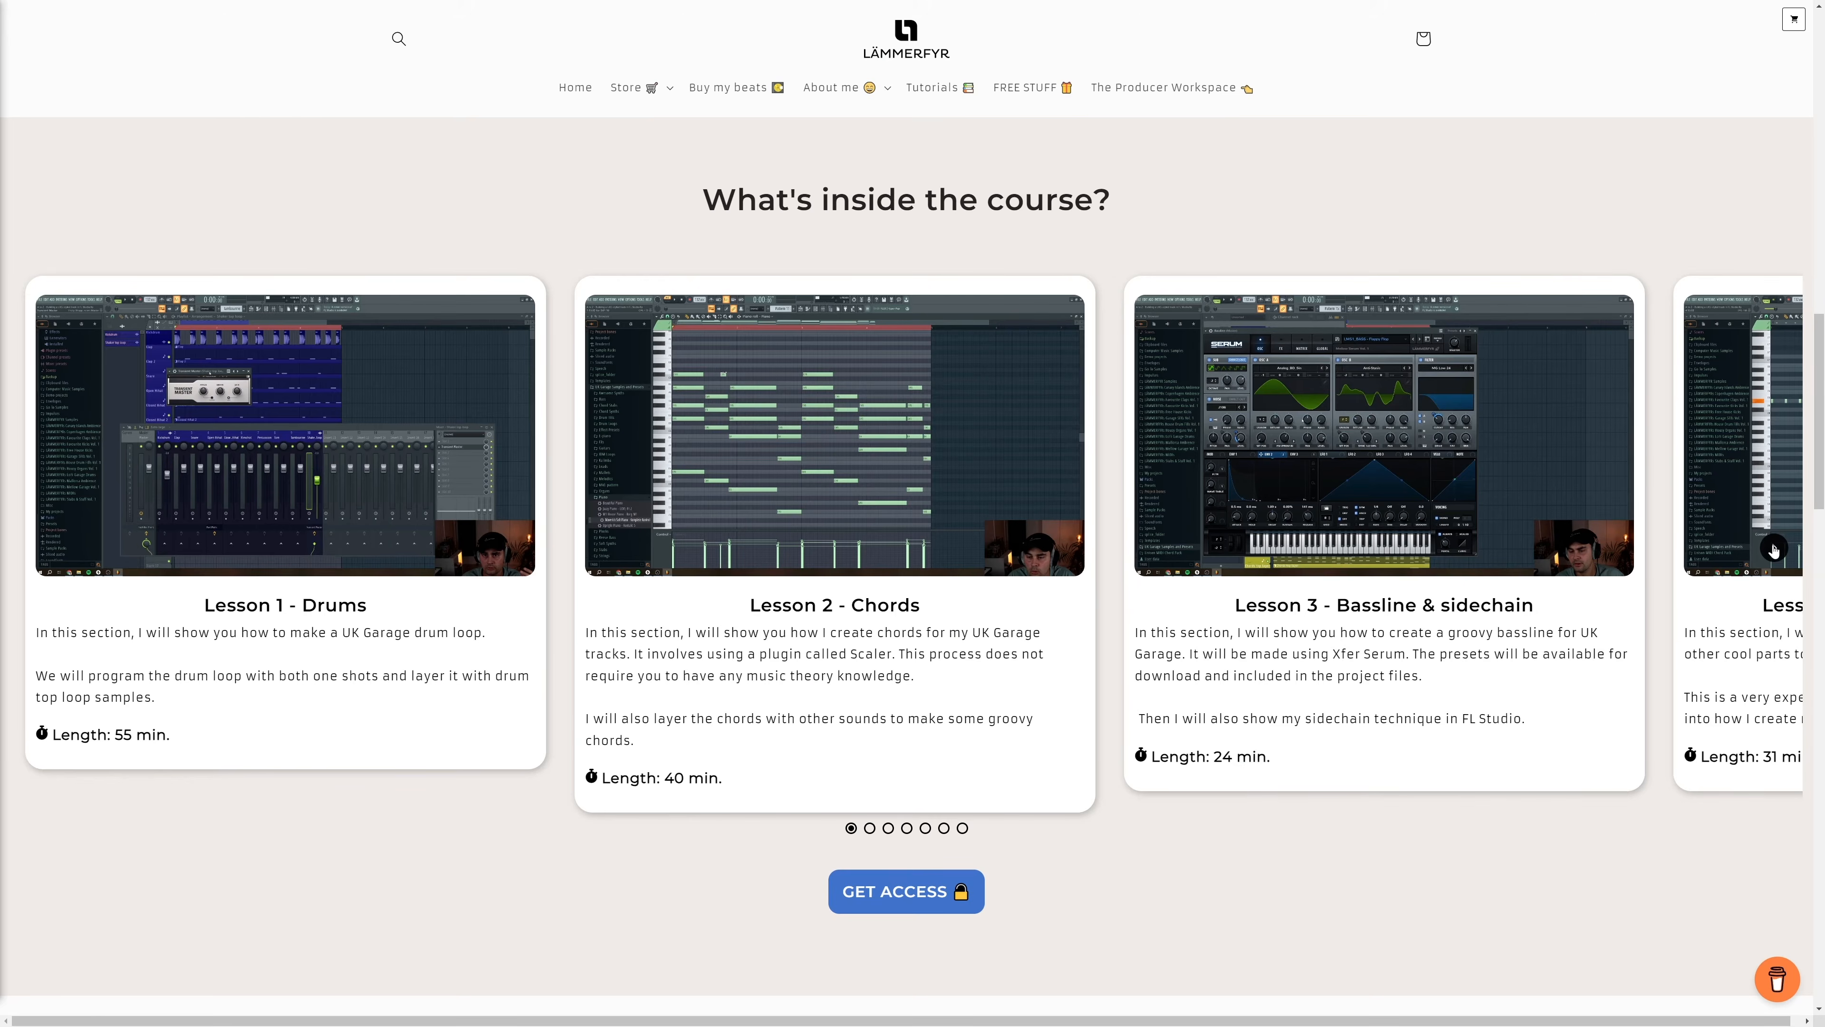
Browse the lesson cards of the UK Garage course on the LÄMMERFYR website
left_click(1773, 550)
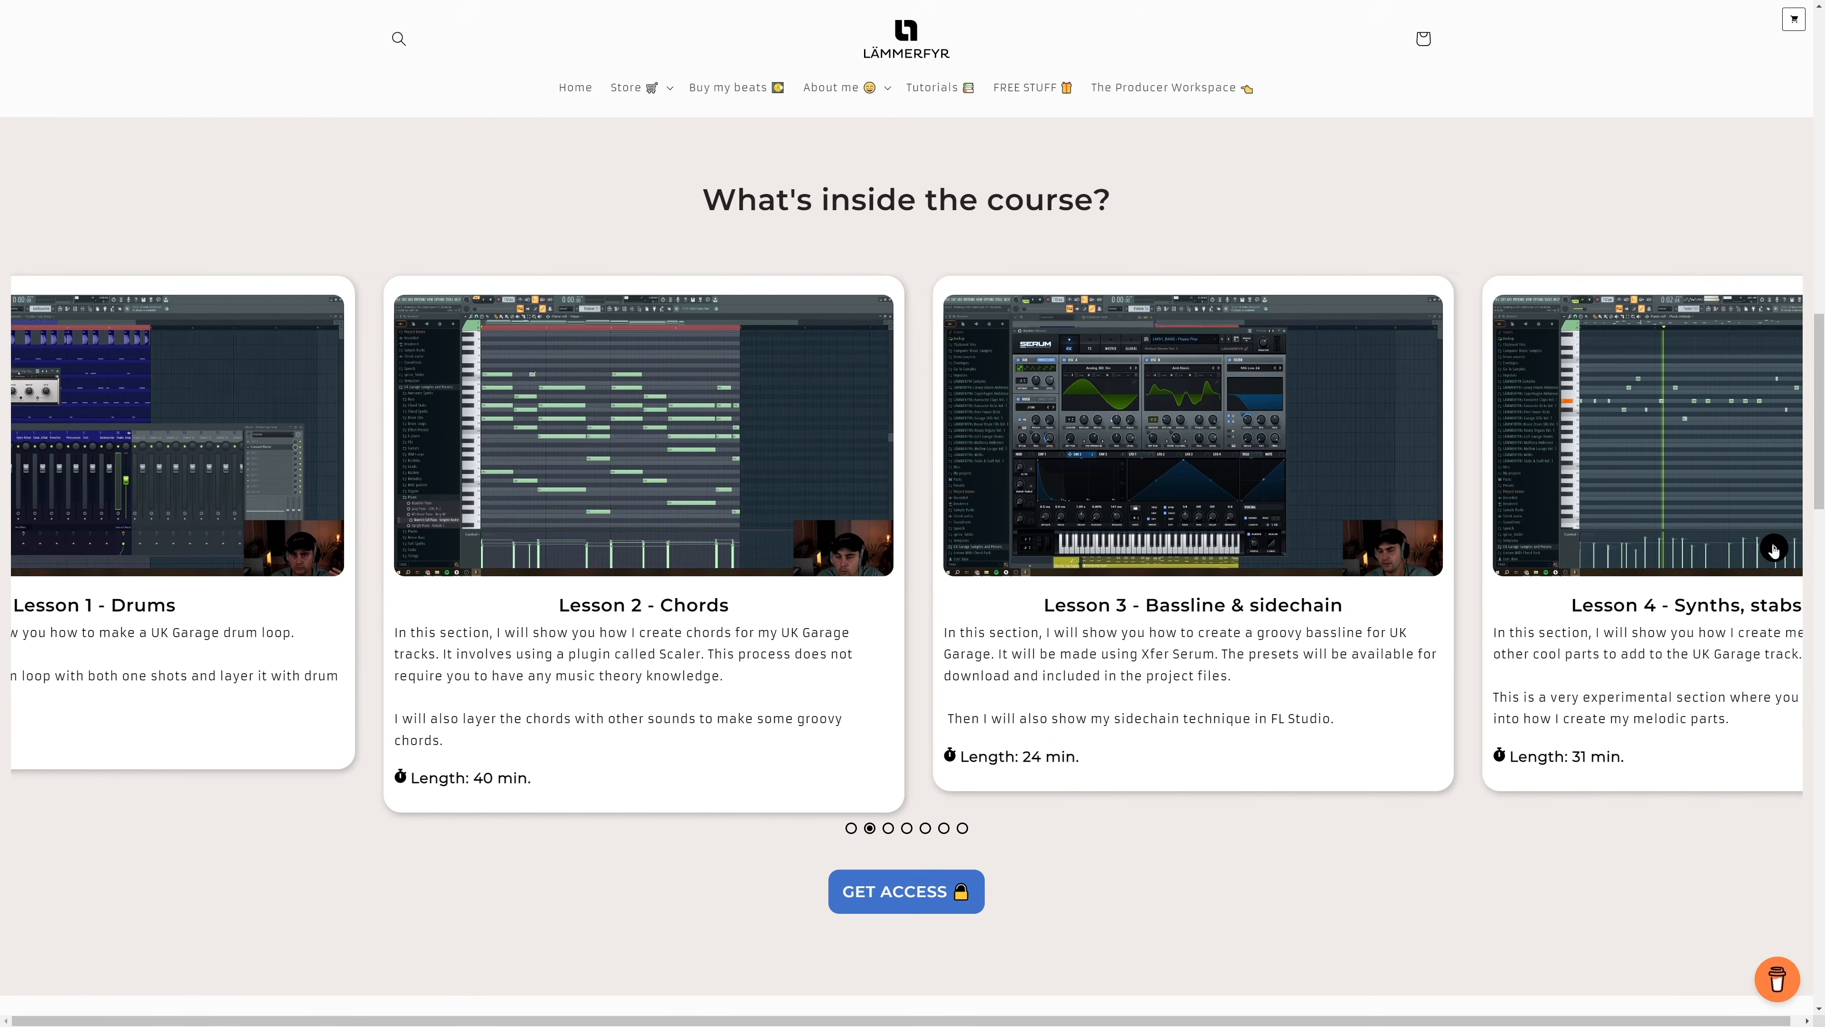
left_click(1773, 550)
left_click(1773, 550)
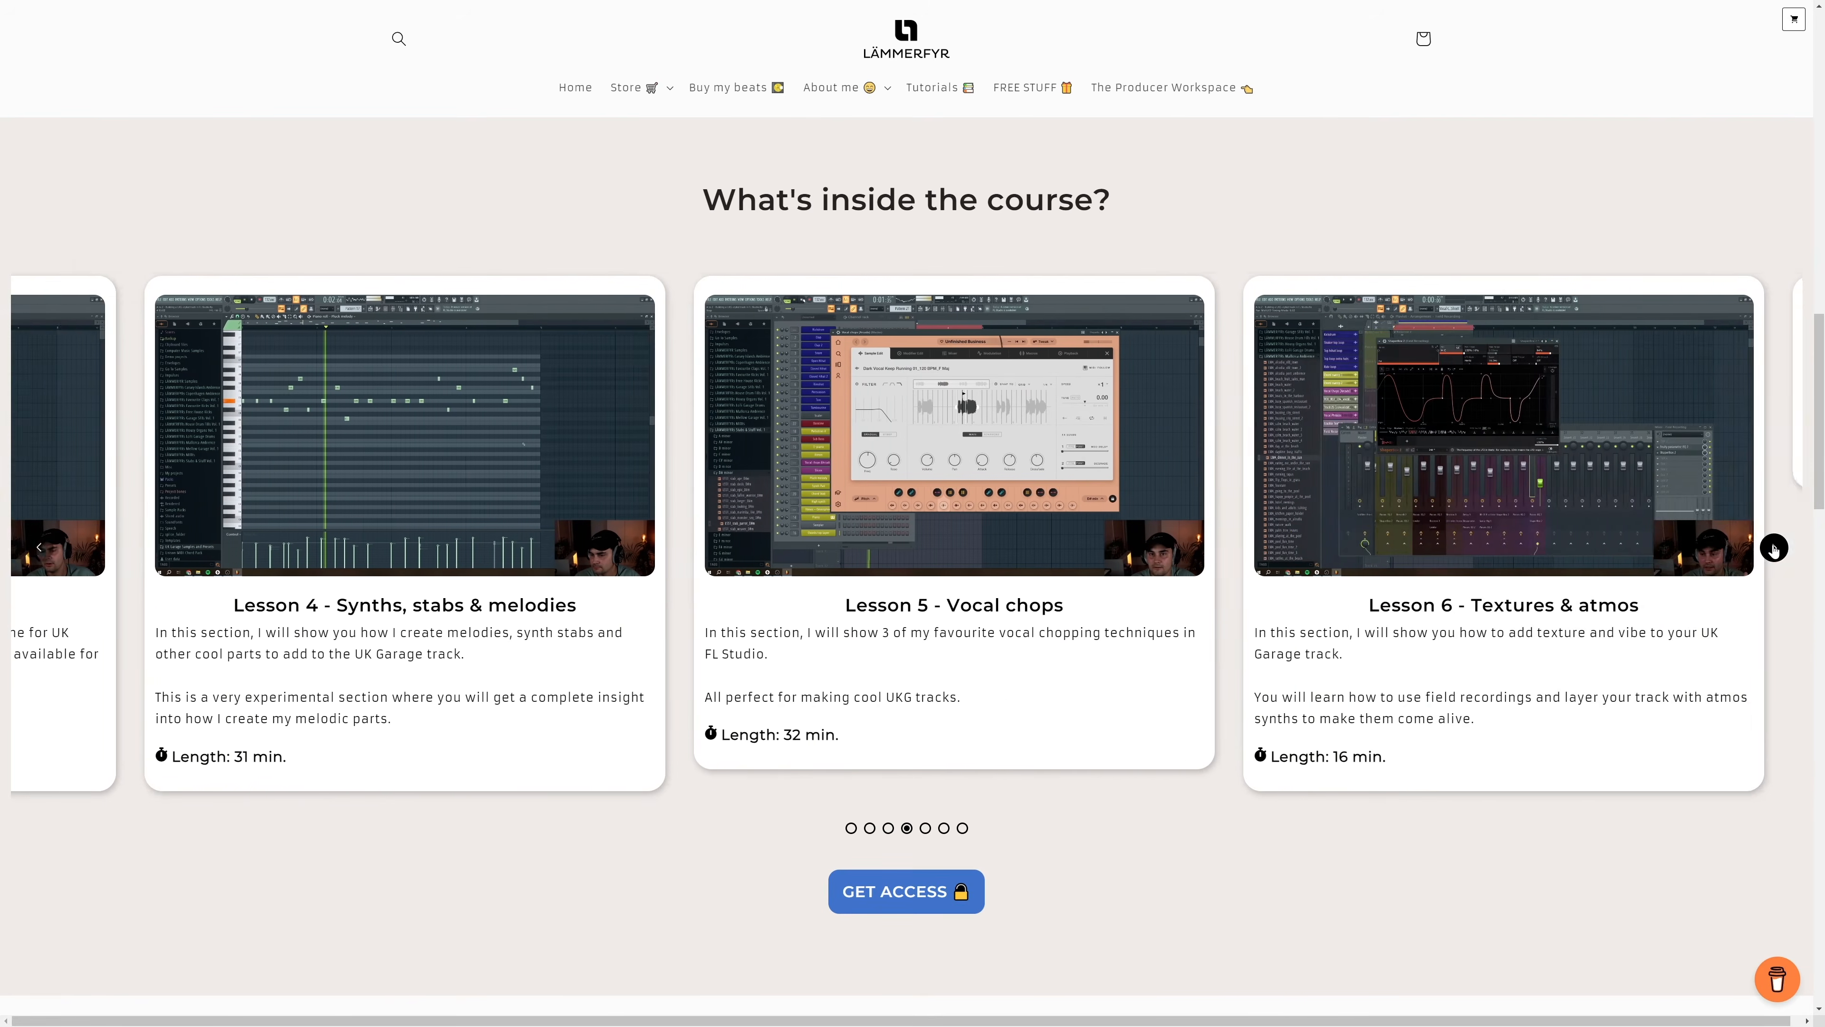
left_click(1773, 550)
left_click(1773, 550)
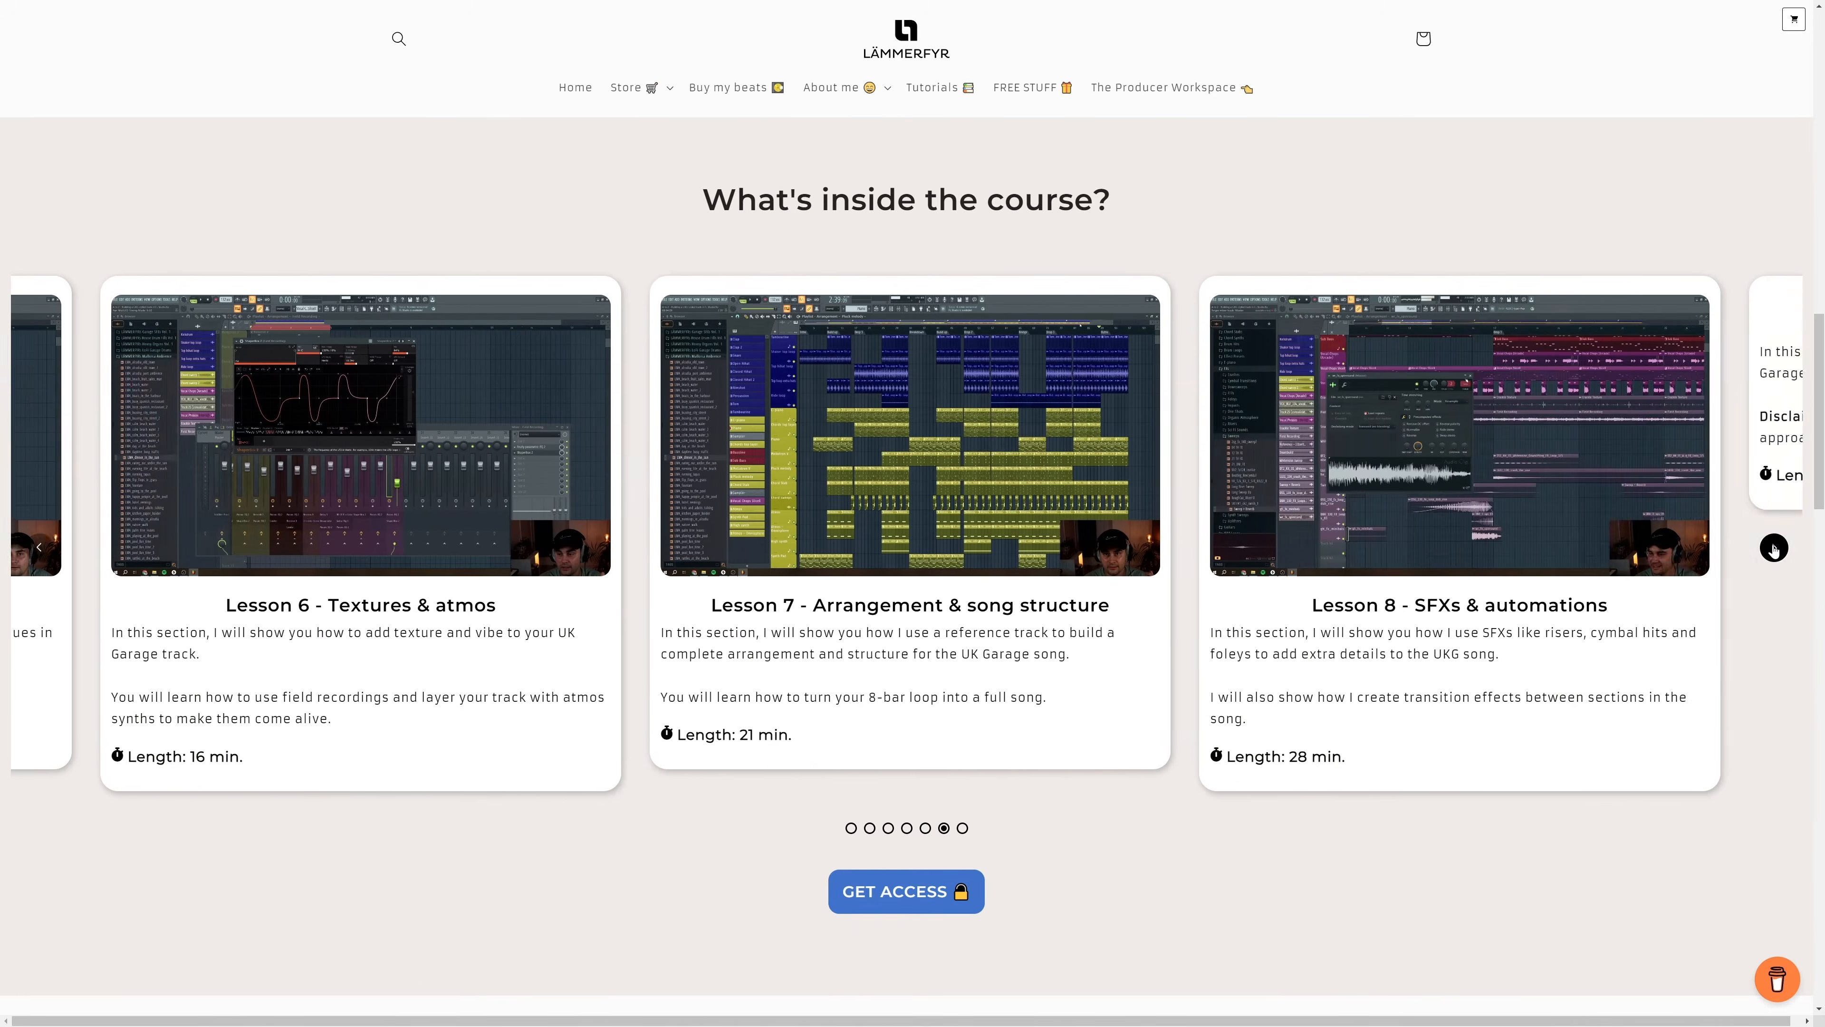
left_click(1774, 550)
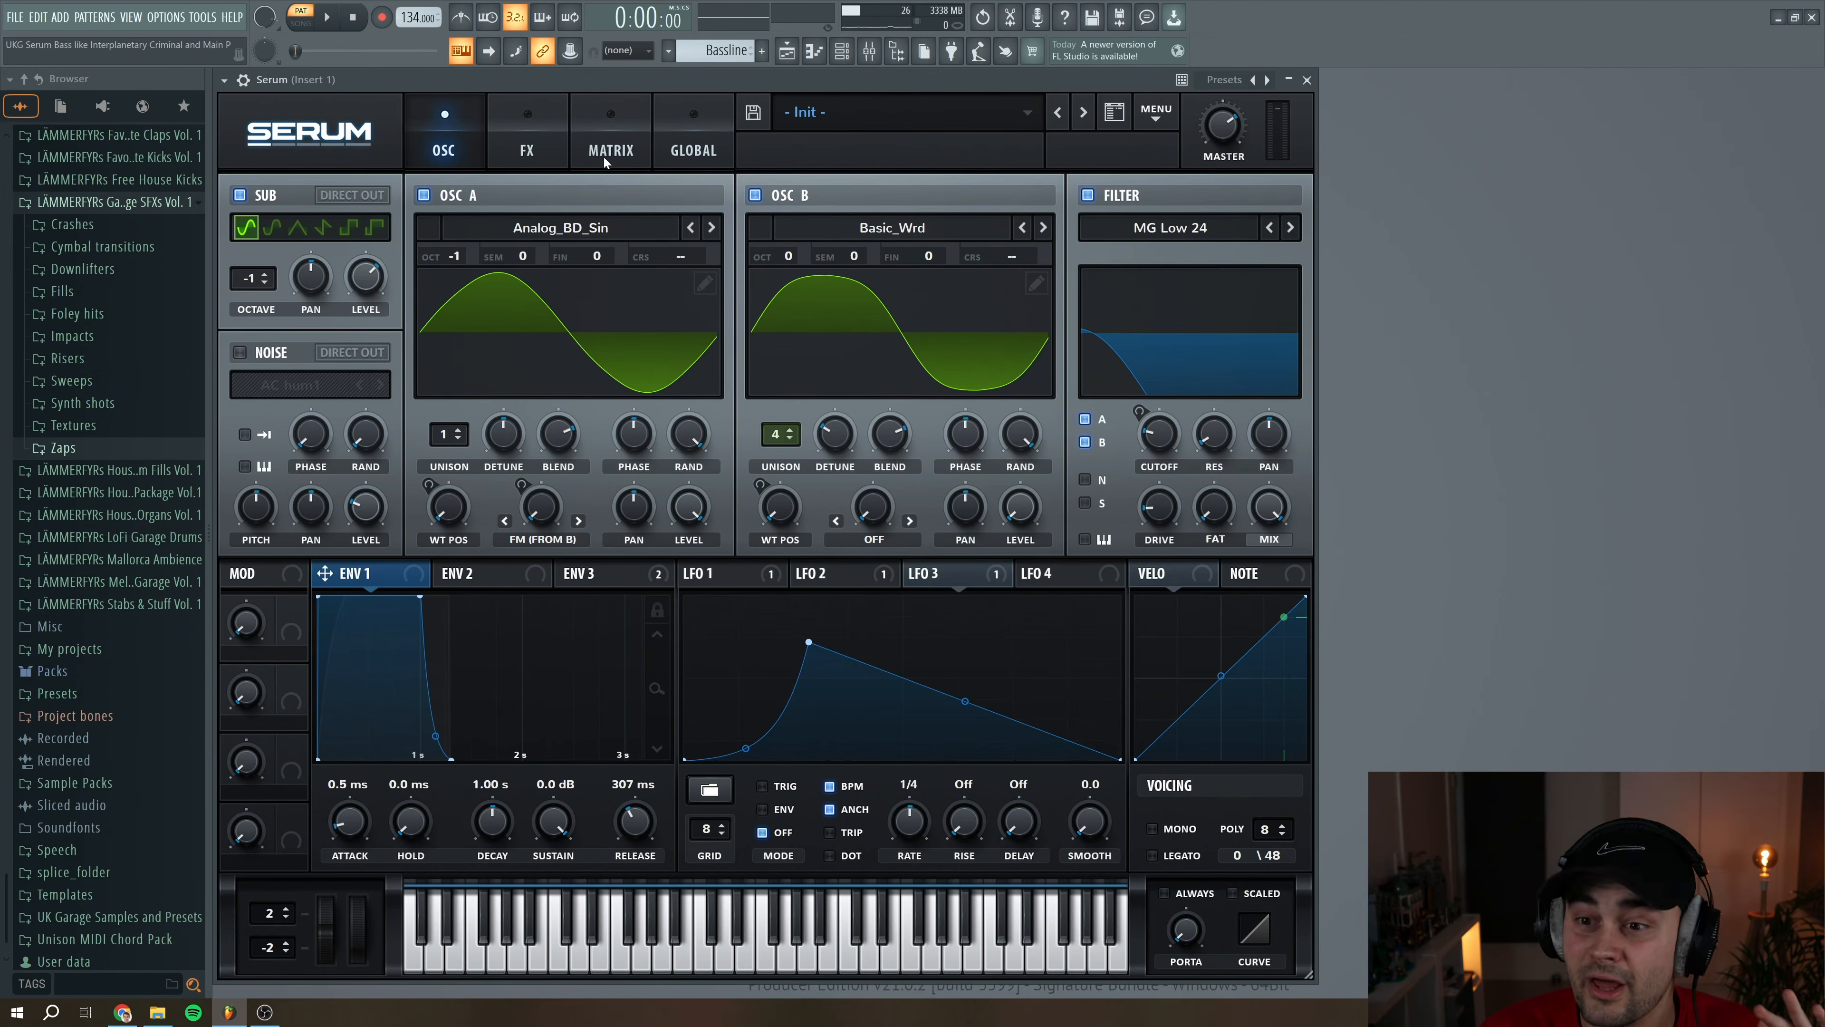
Enable the Distortion effect with SoftClip and the Chorus effect, setting the chorus mix to 28%
left_click(539, 131)
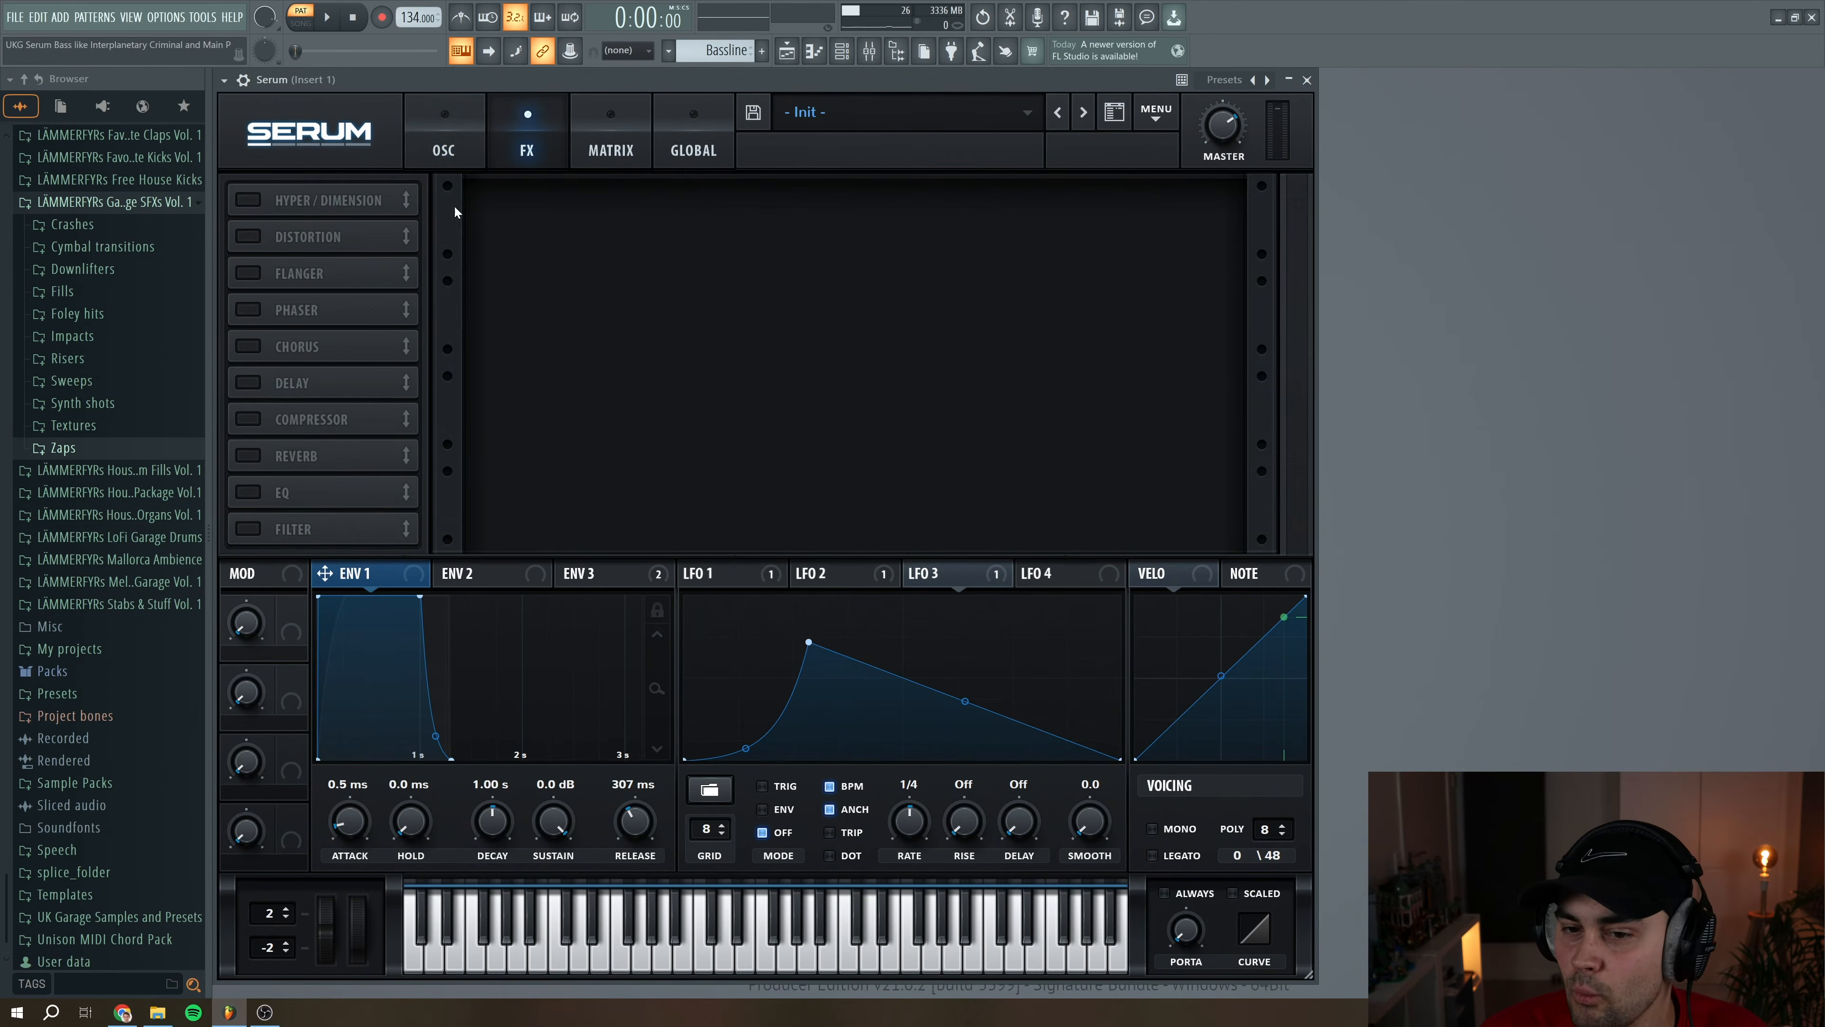
left_click(249, 237)
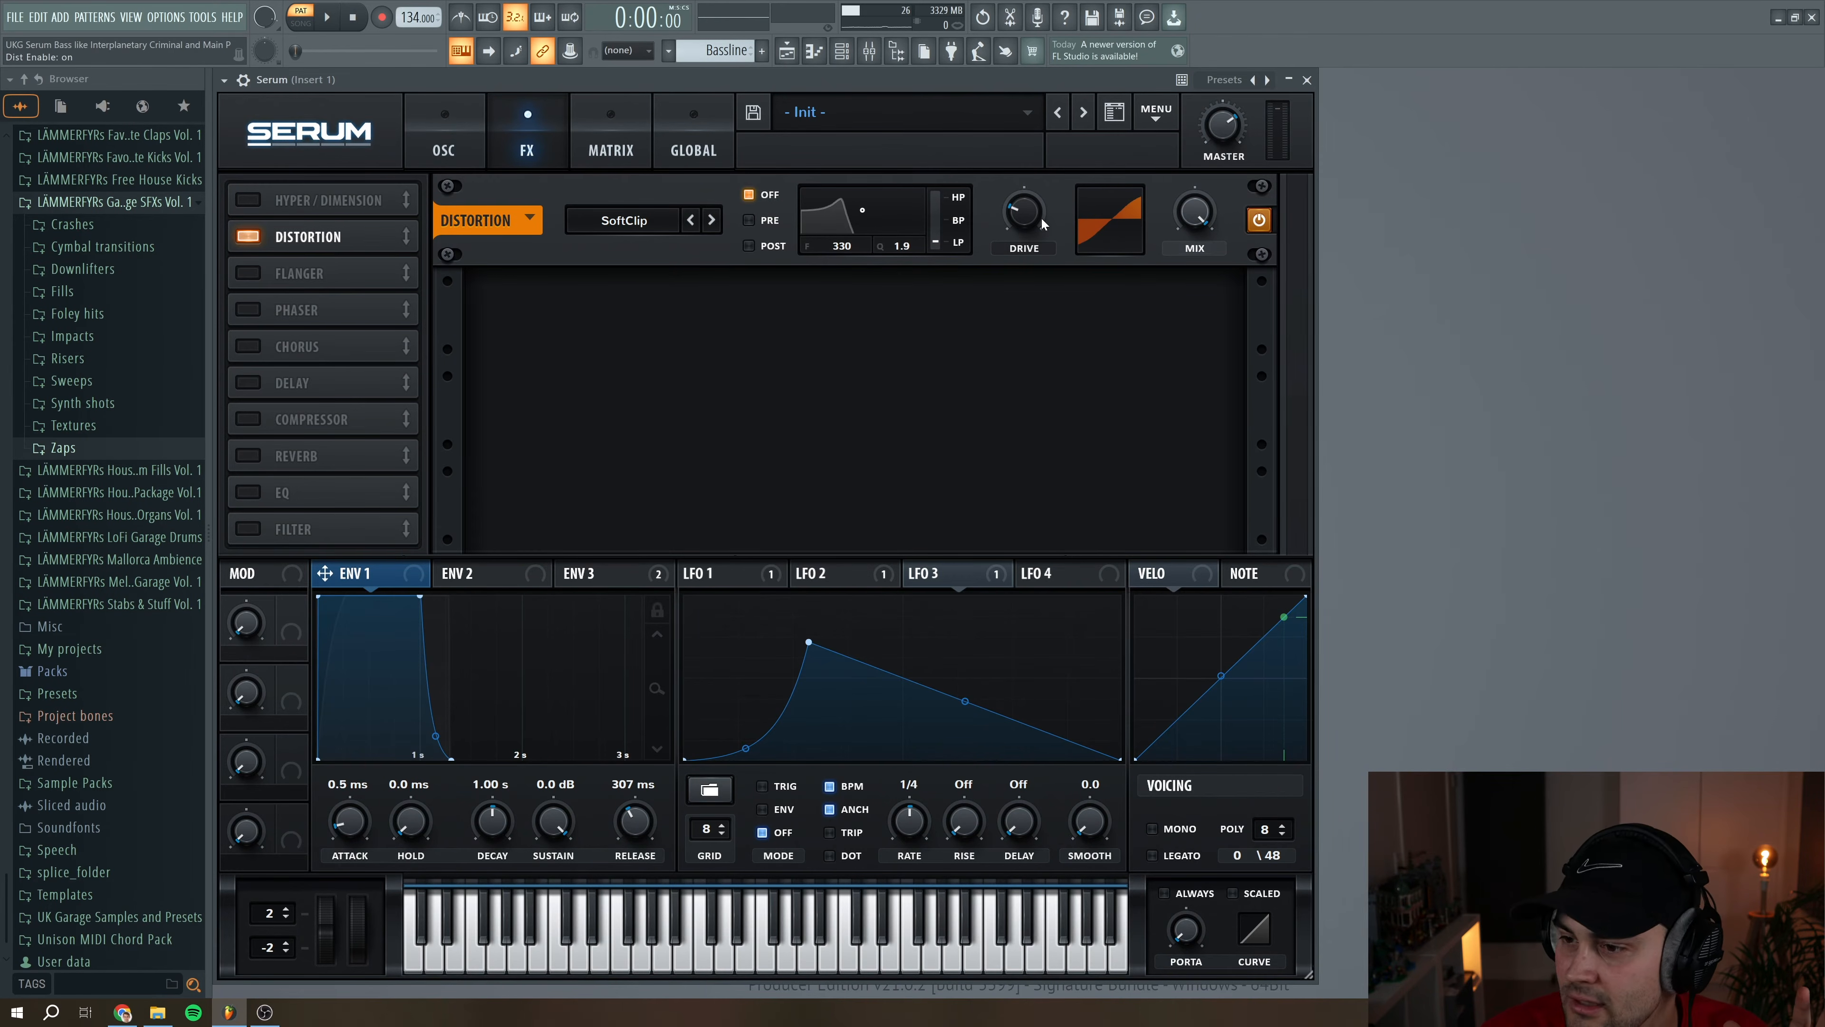
mouse_move(1034, 216)
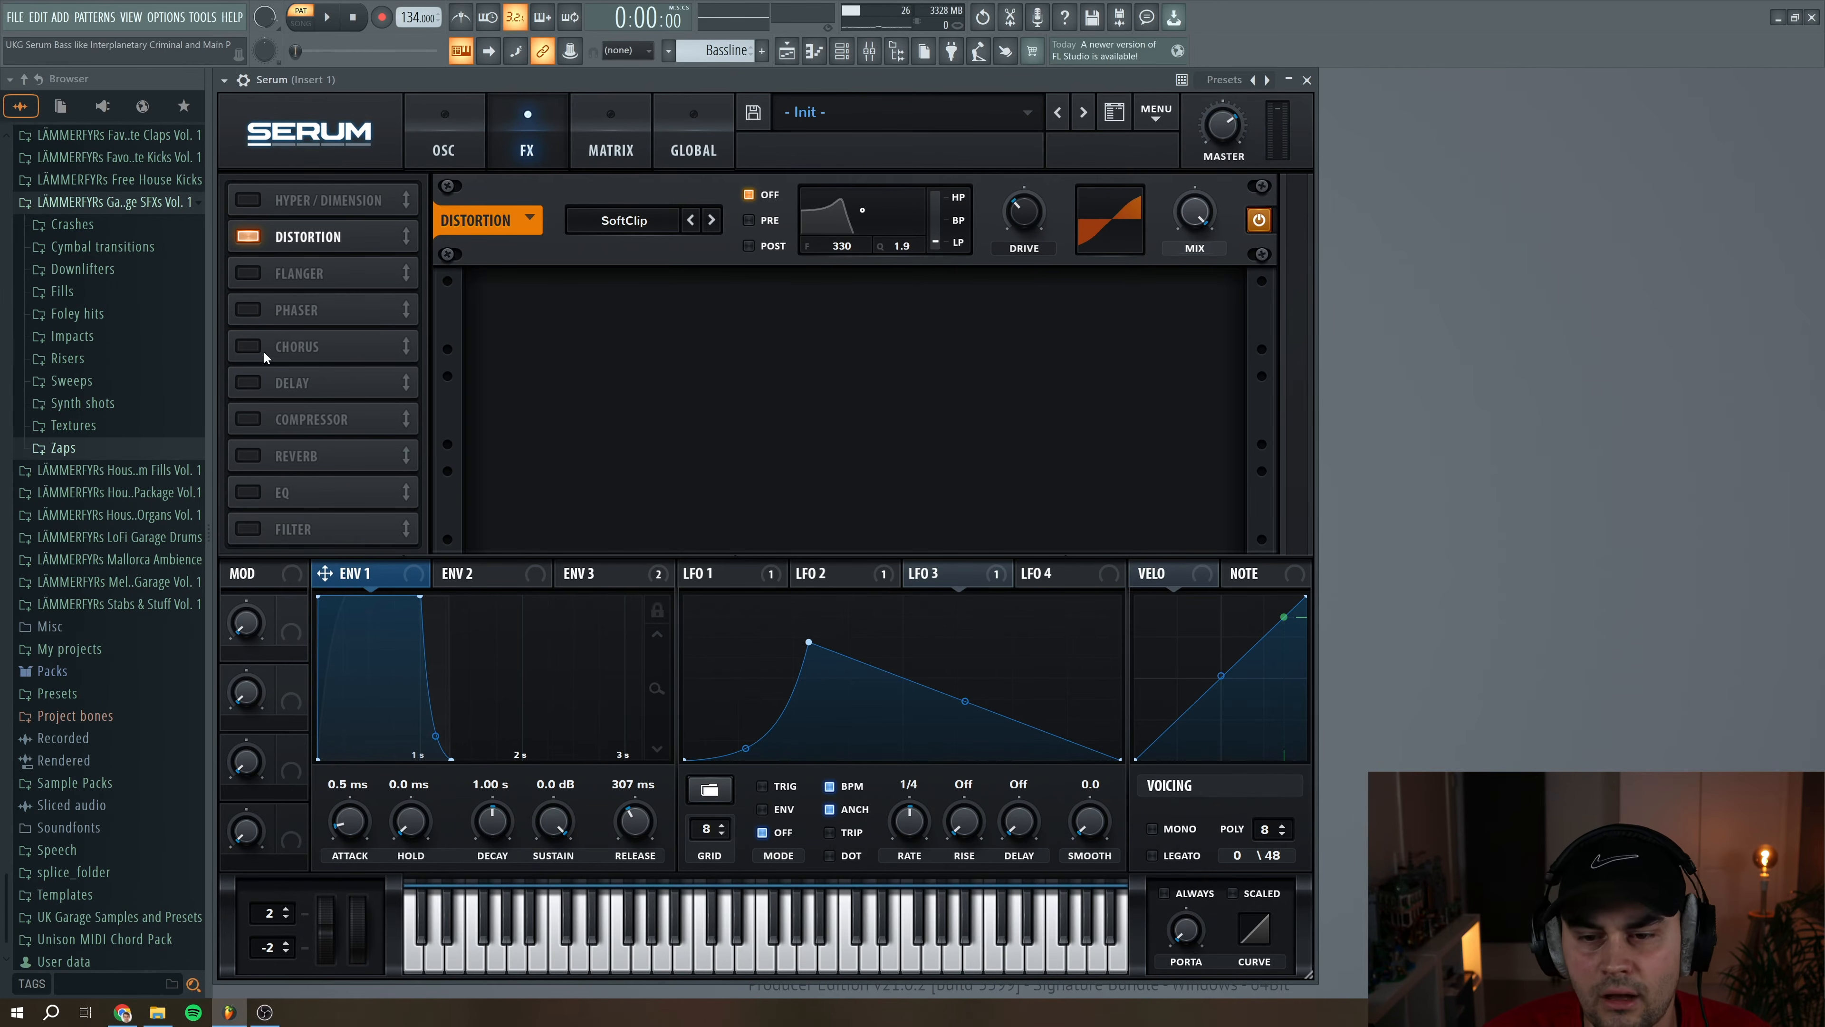
left_click(249, 347)
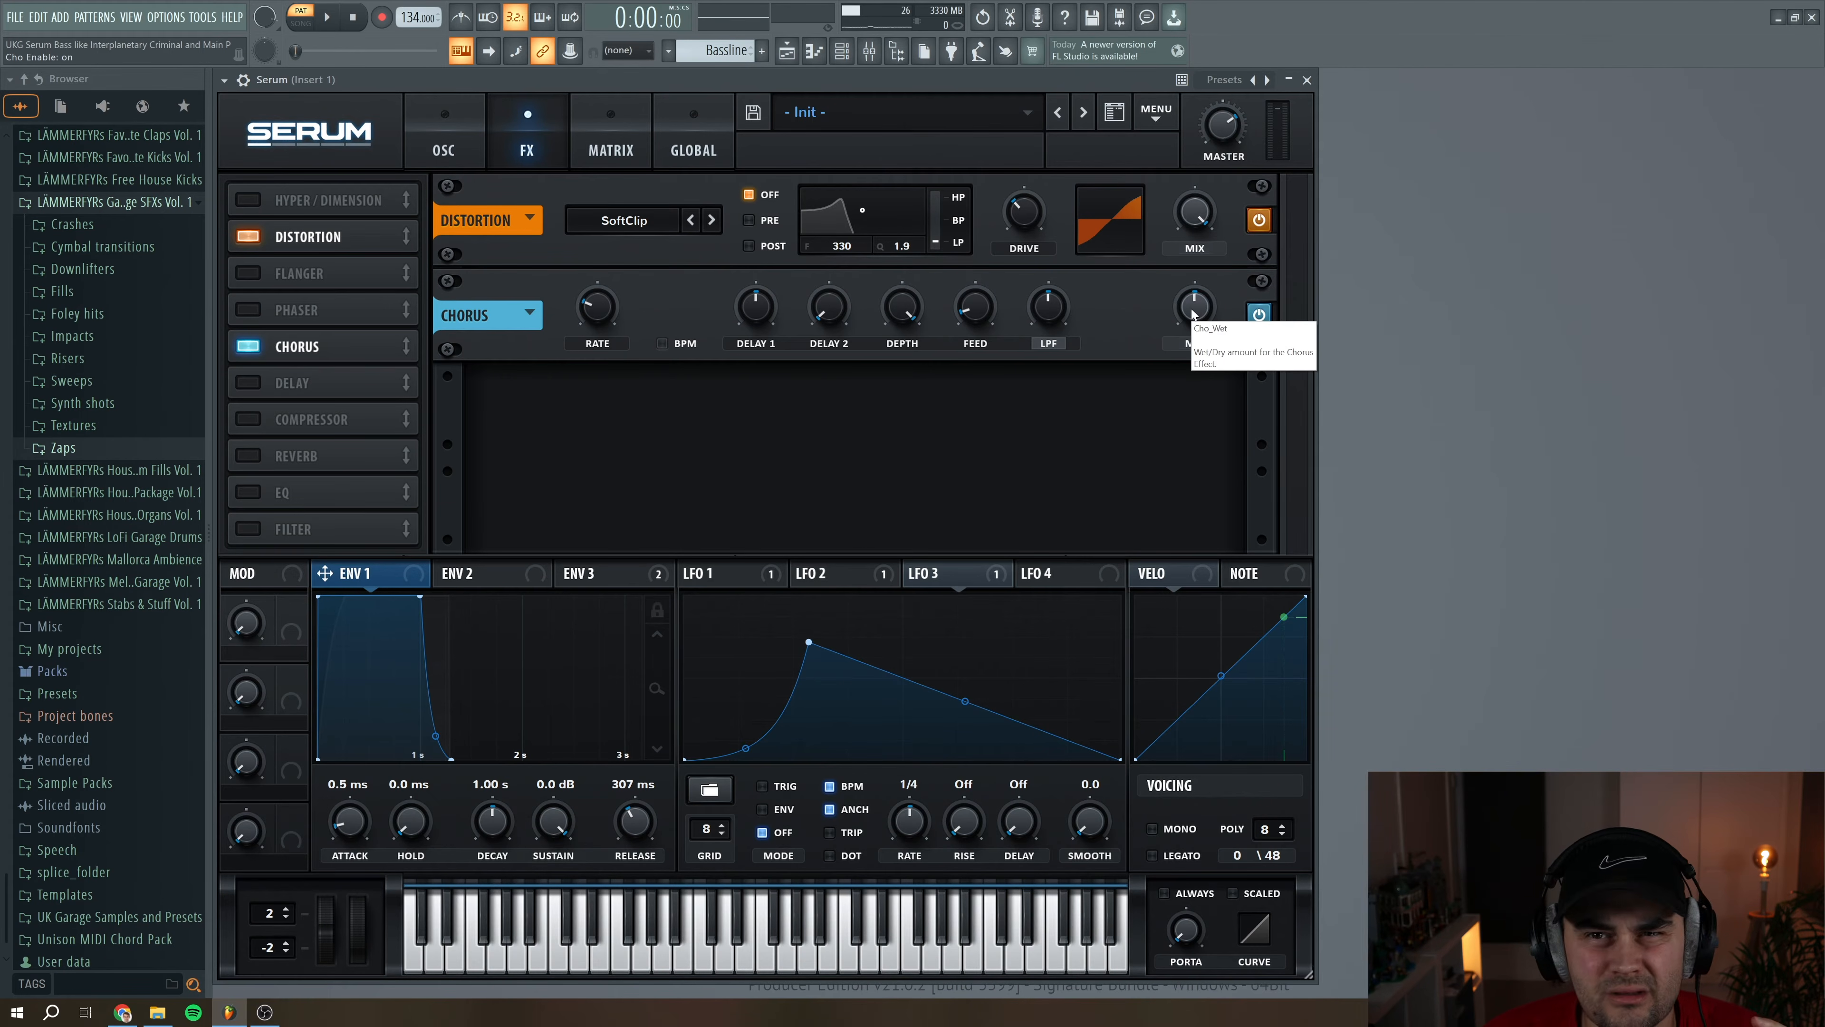
left_click_drag(1192, 313, 1196, 323)
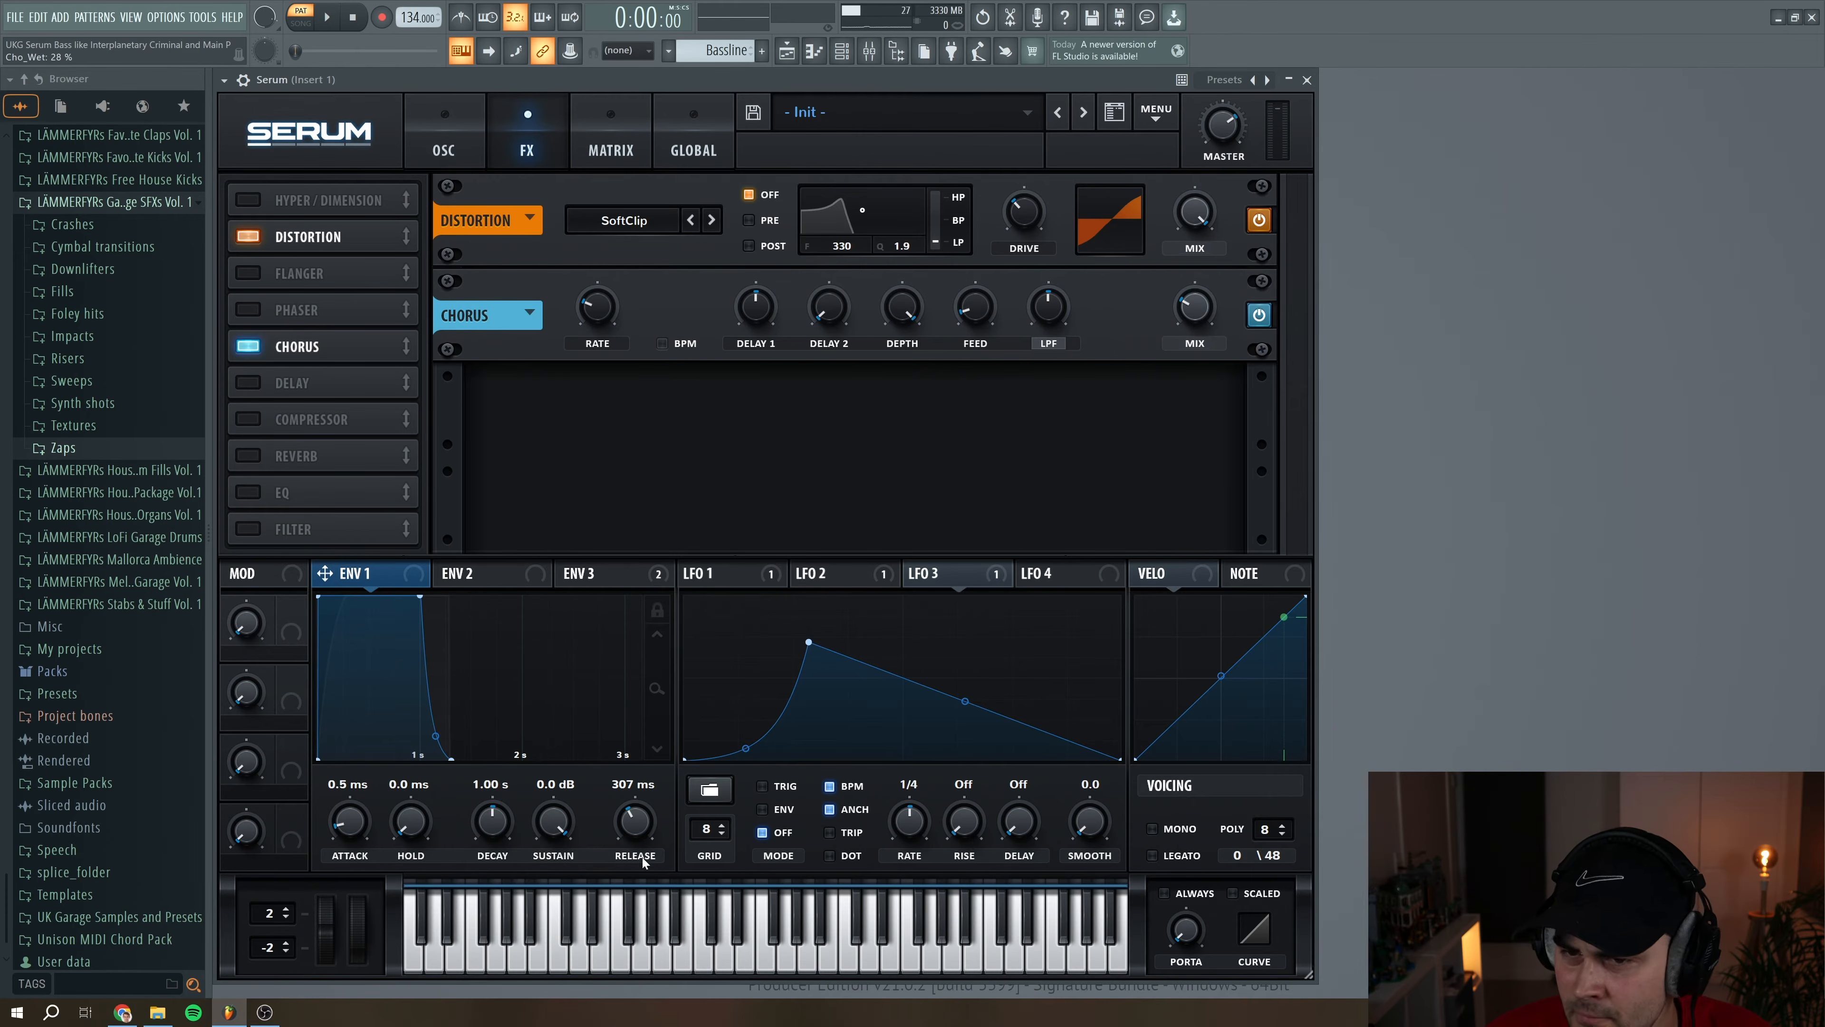
Play back the bassline and reduce the chorus mix to 25%
left_click(327, 17)
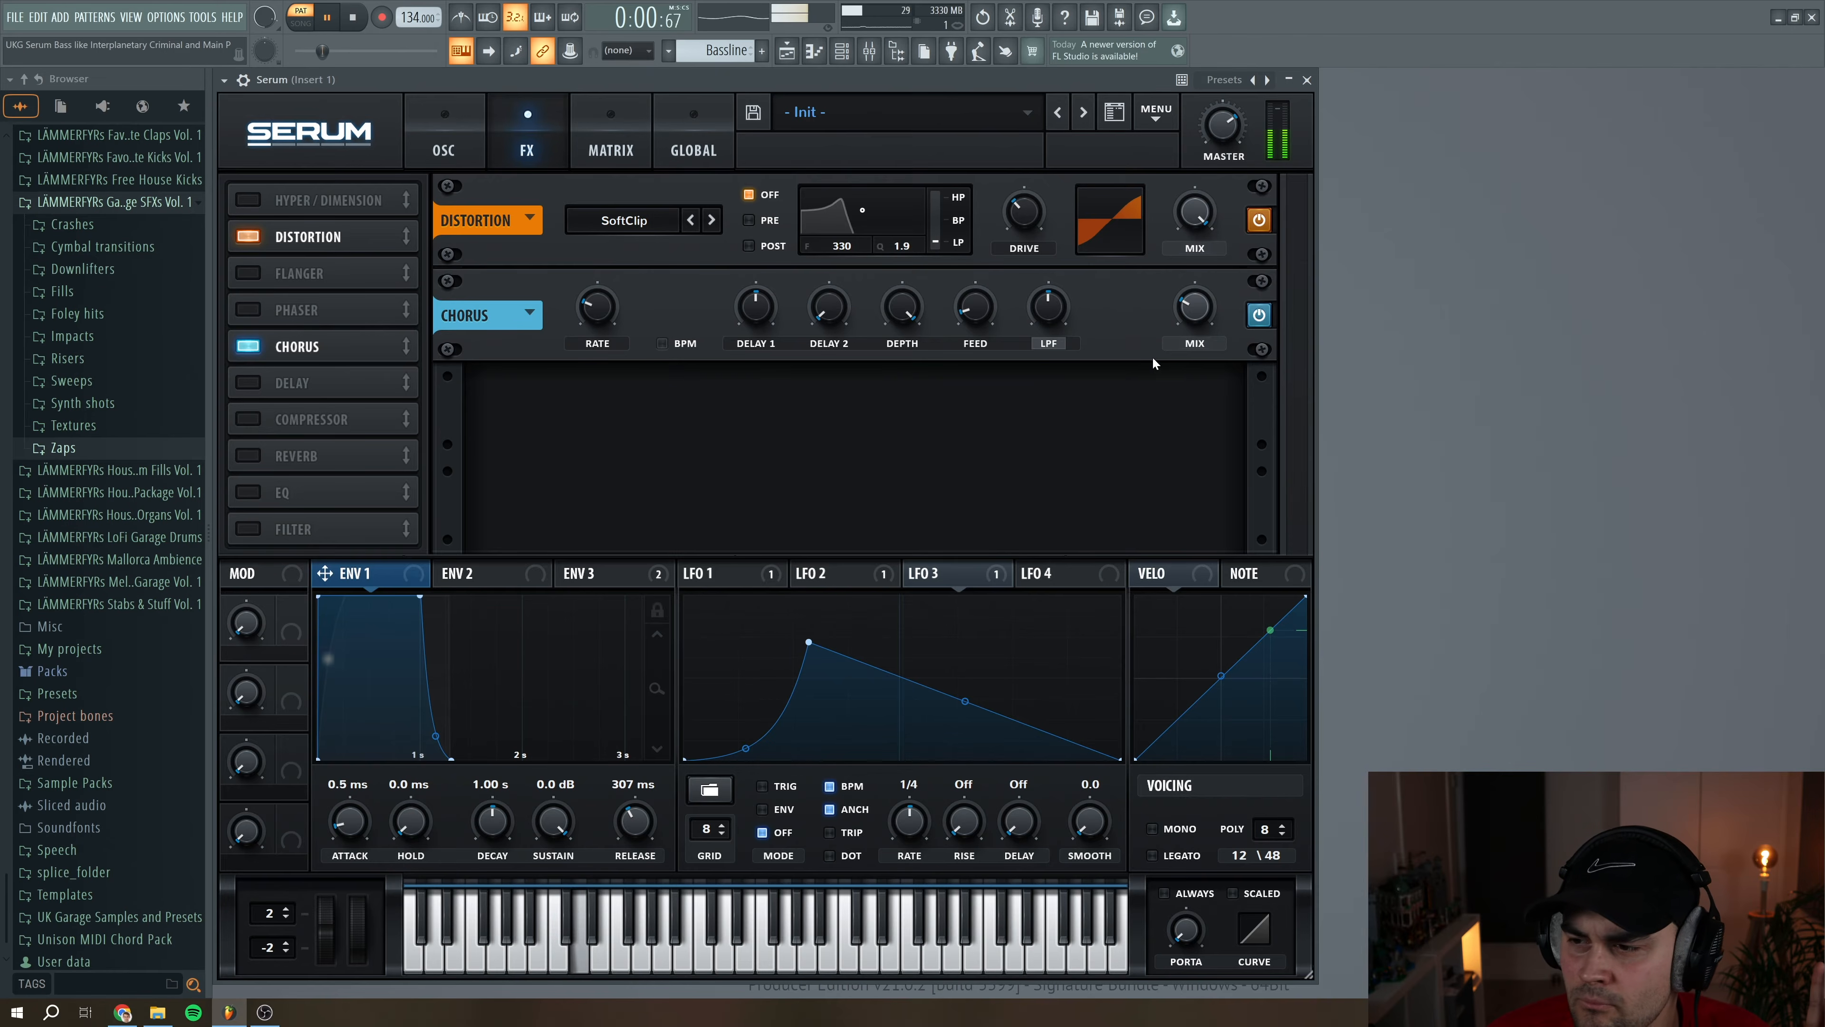
mouse_move(1207, 307)
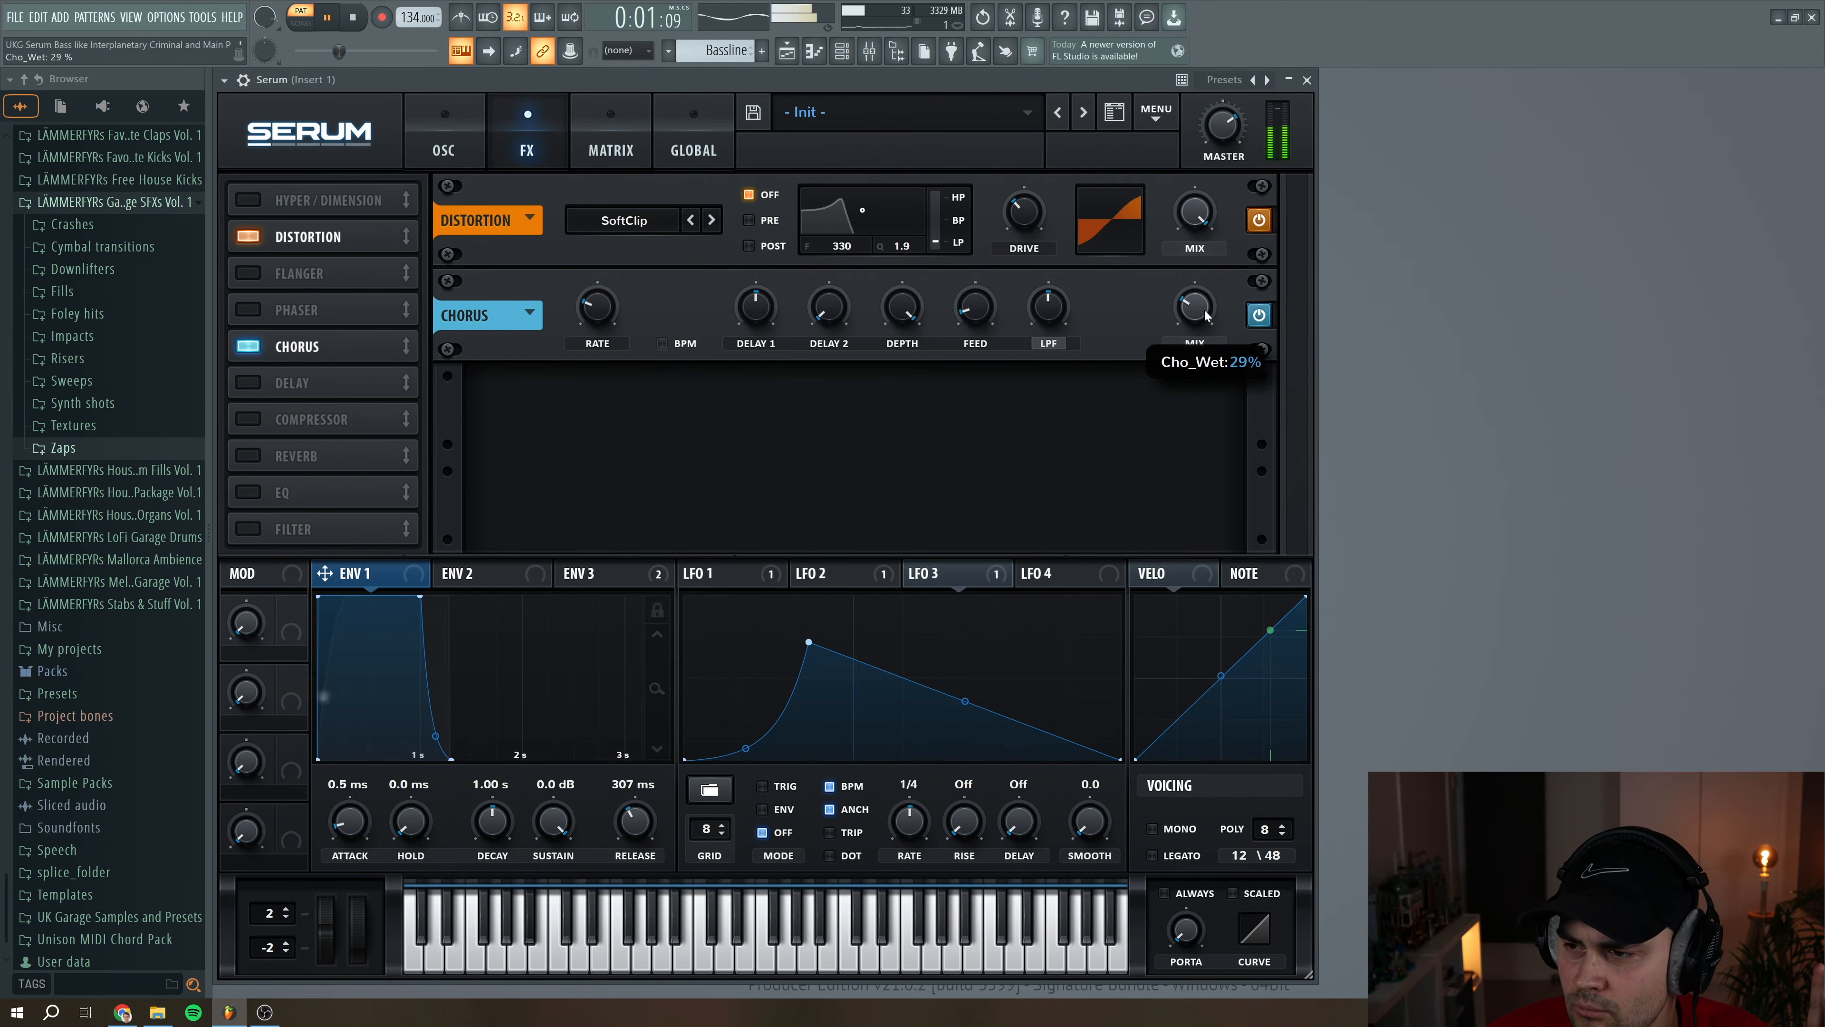
left_click_drag(1194, 309, 1193, 314)
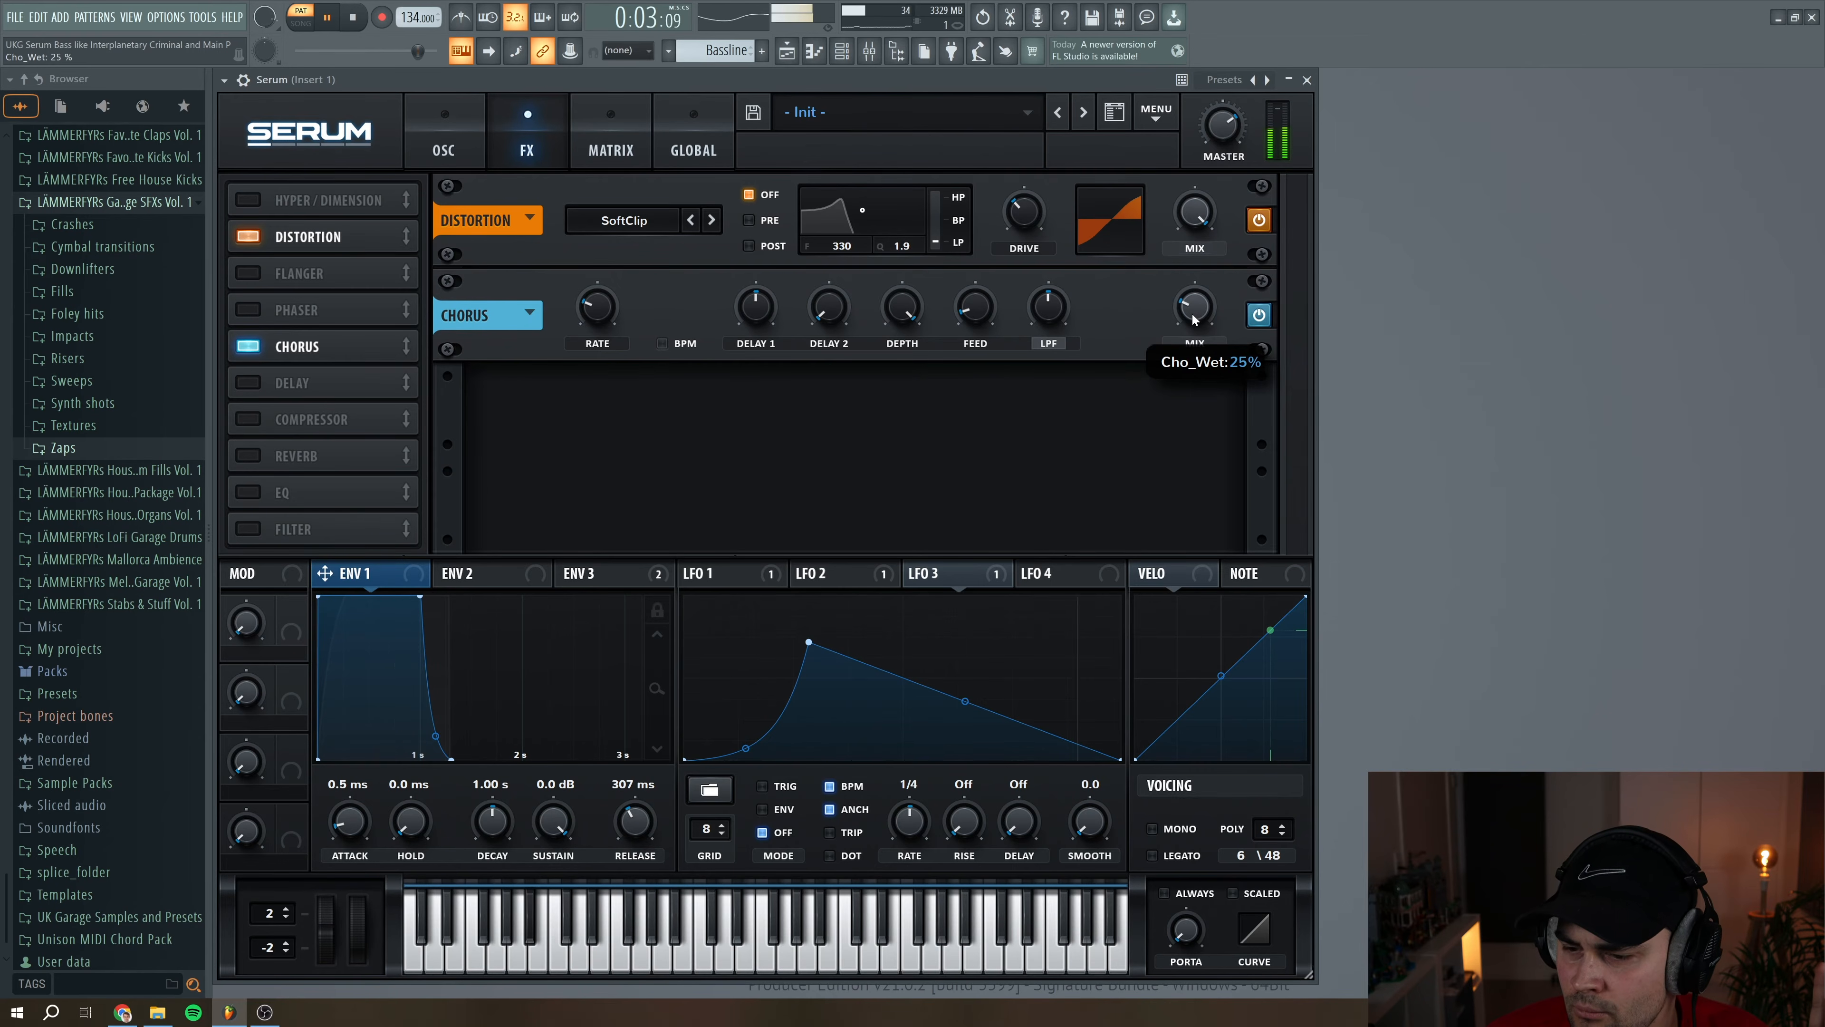
left_click(354, 18)
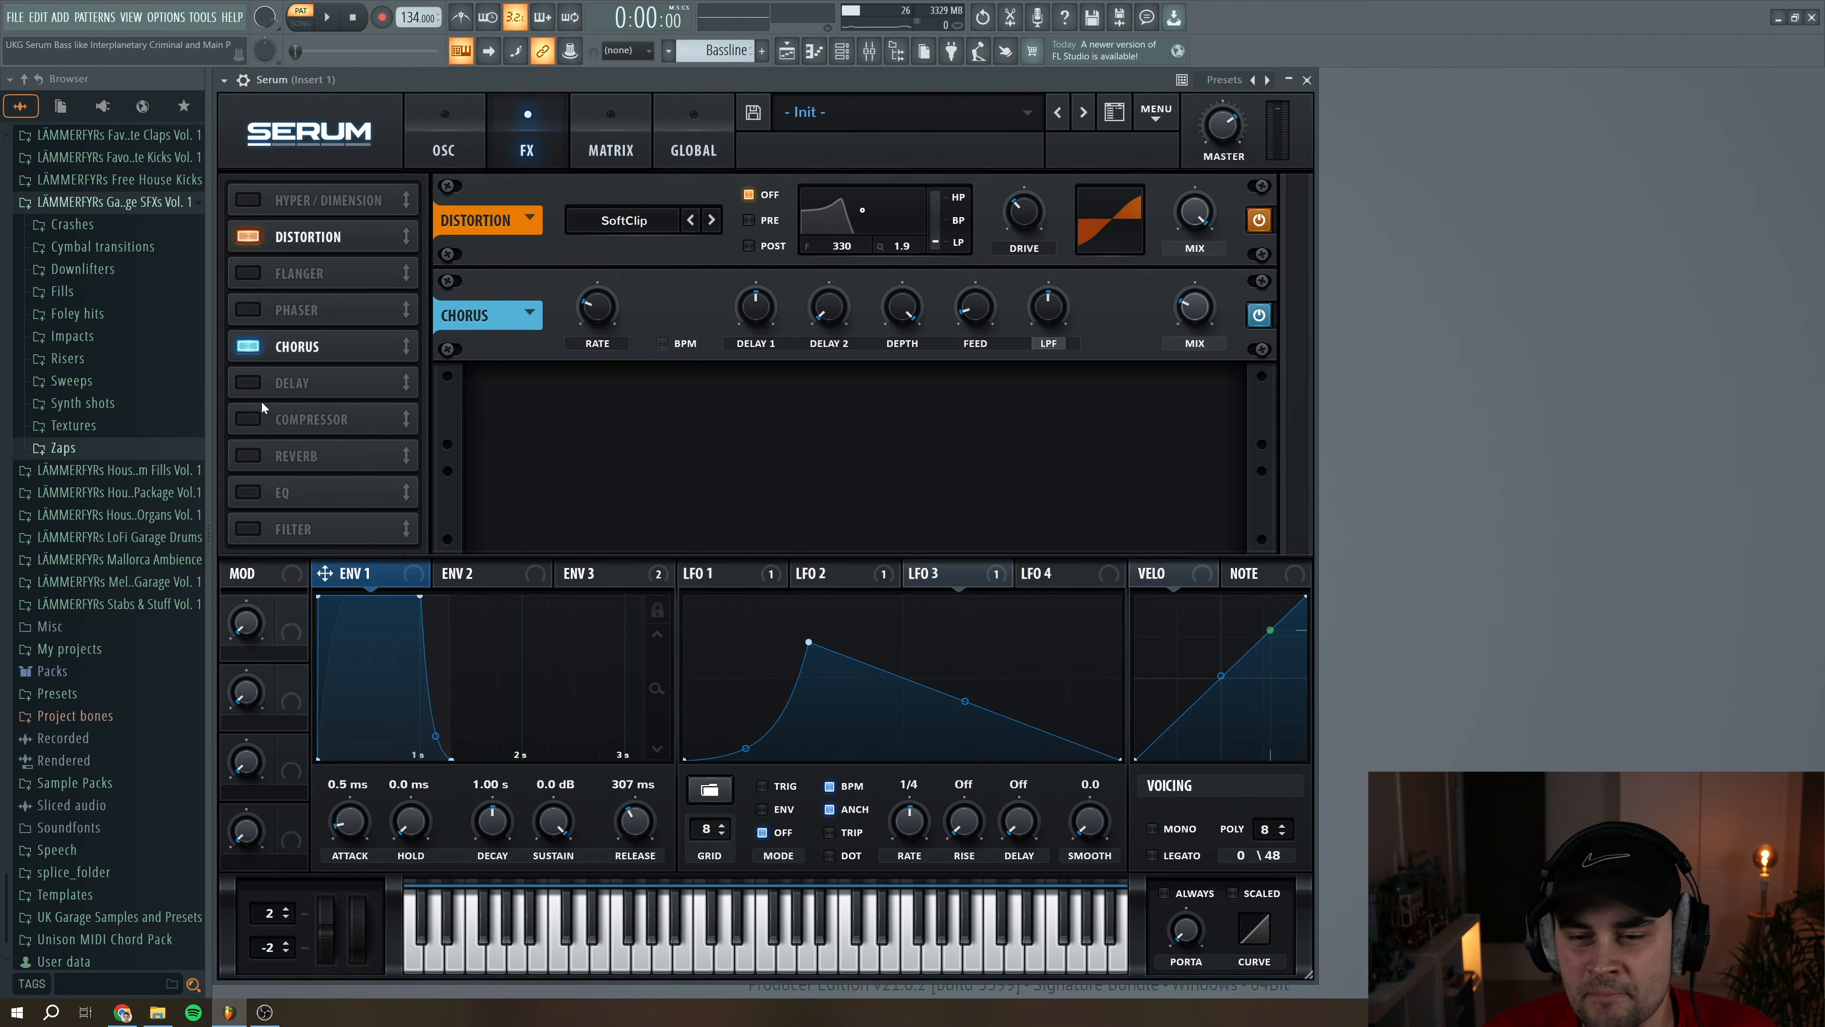
Enable a ping-pong Delay with 1/8 times on both sides, 9% feedback, and its filter at 3353 with a Q of 1.6
left_click(248, 383)
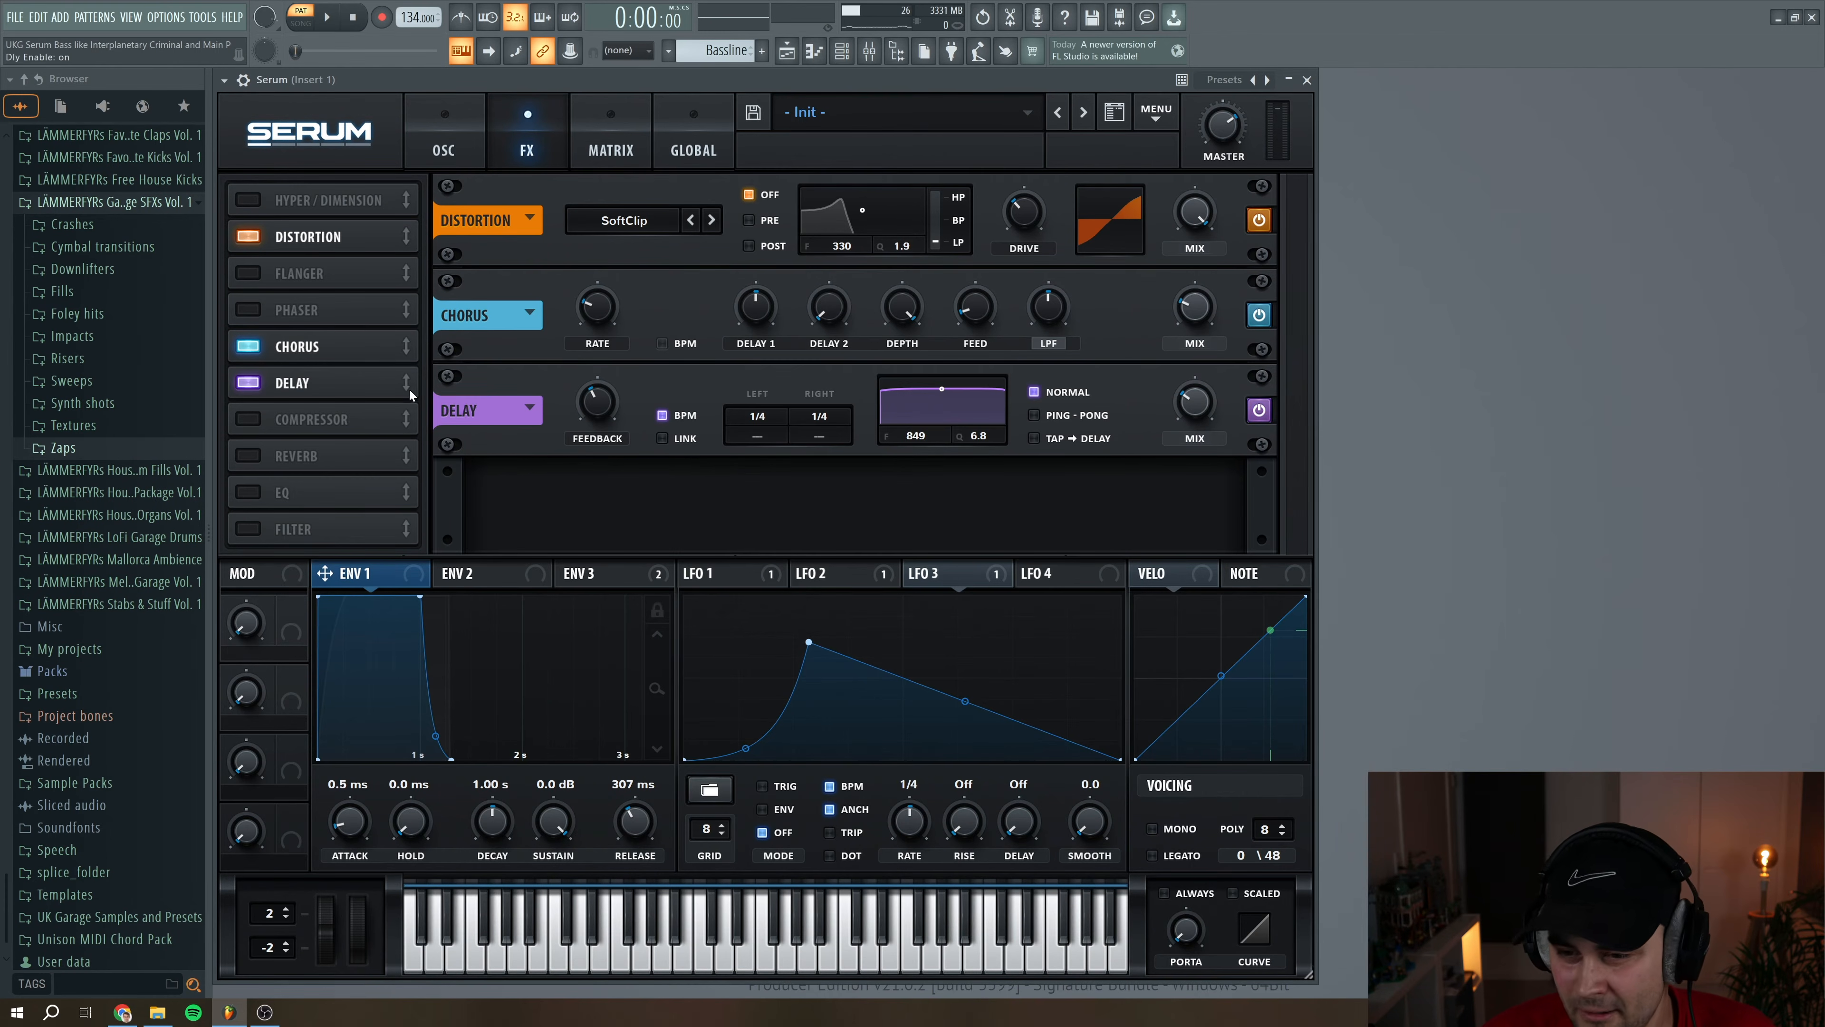
left_click_drag(759, 417, 824, 431)
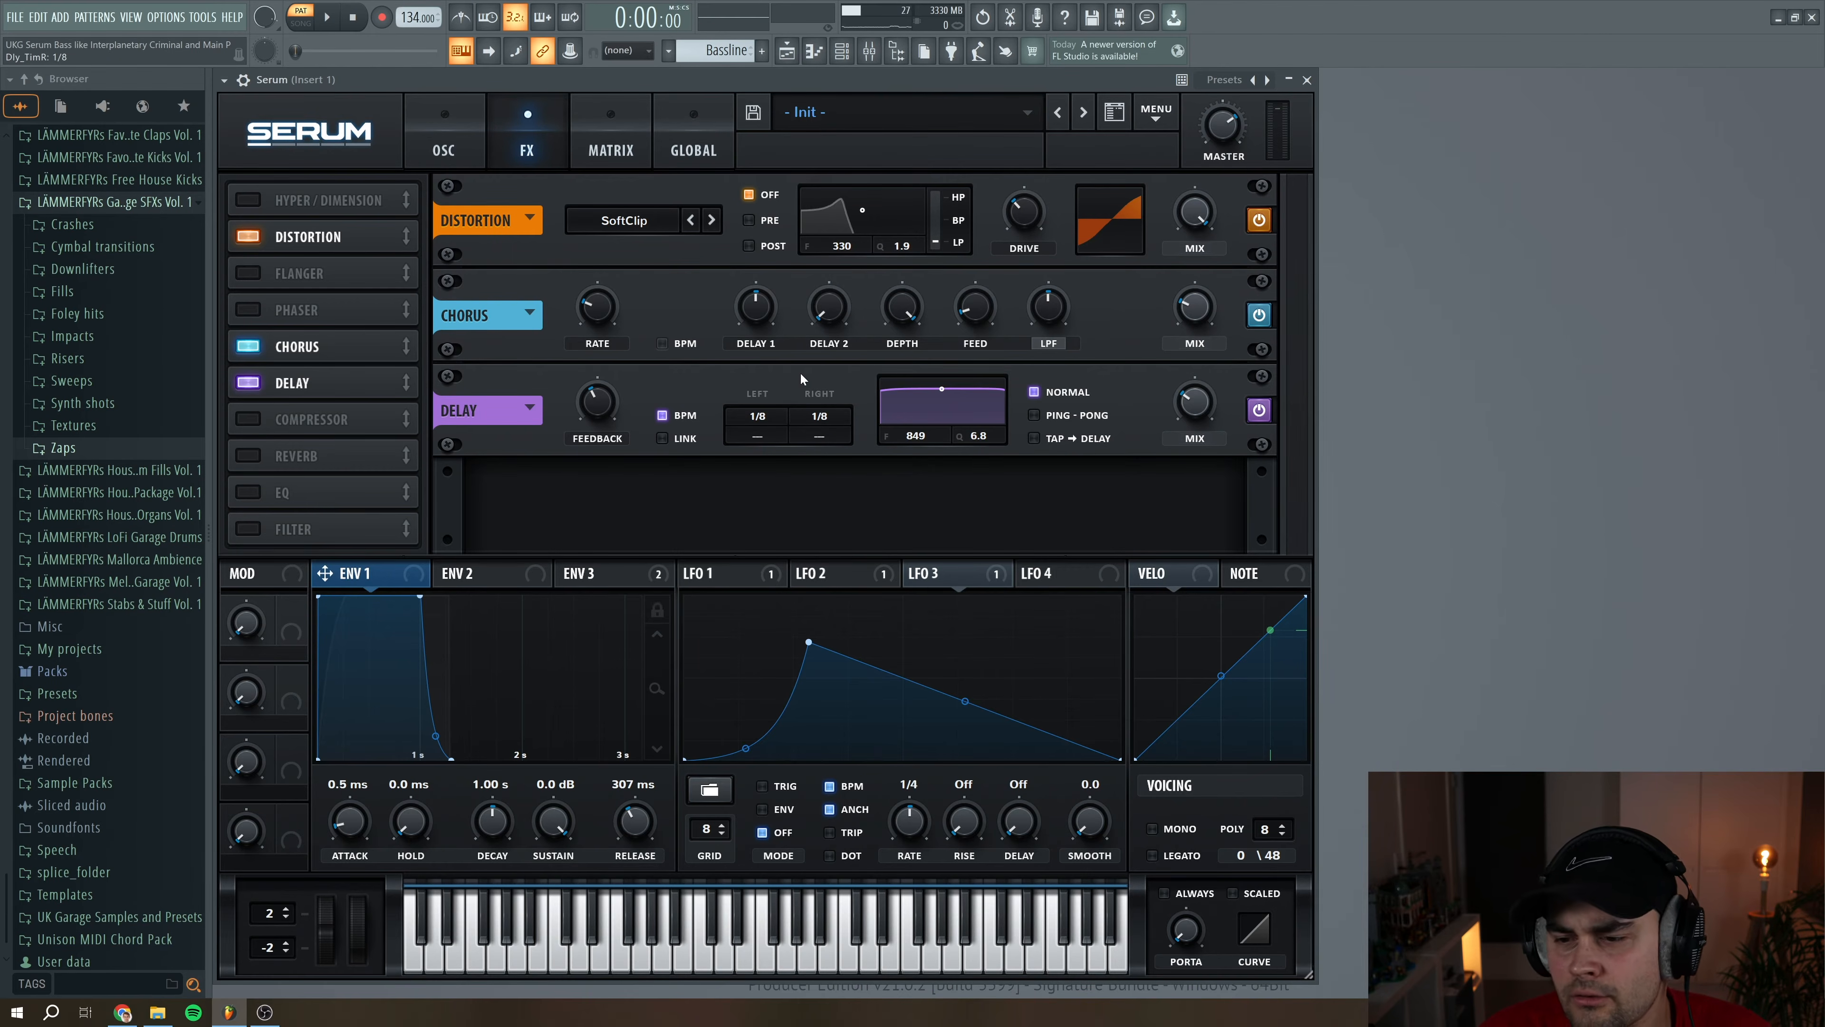
left_click_drag(617, 399, 598, 423)
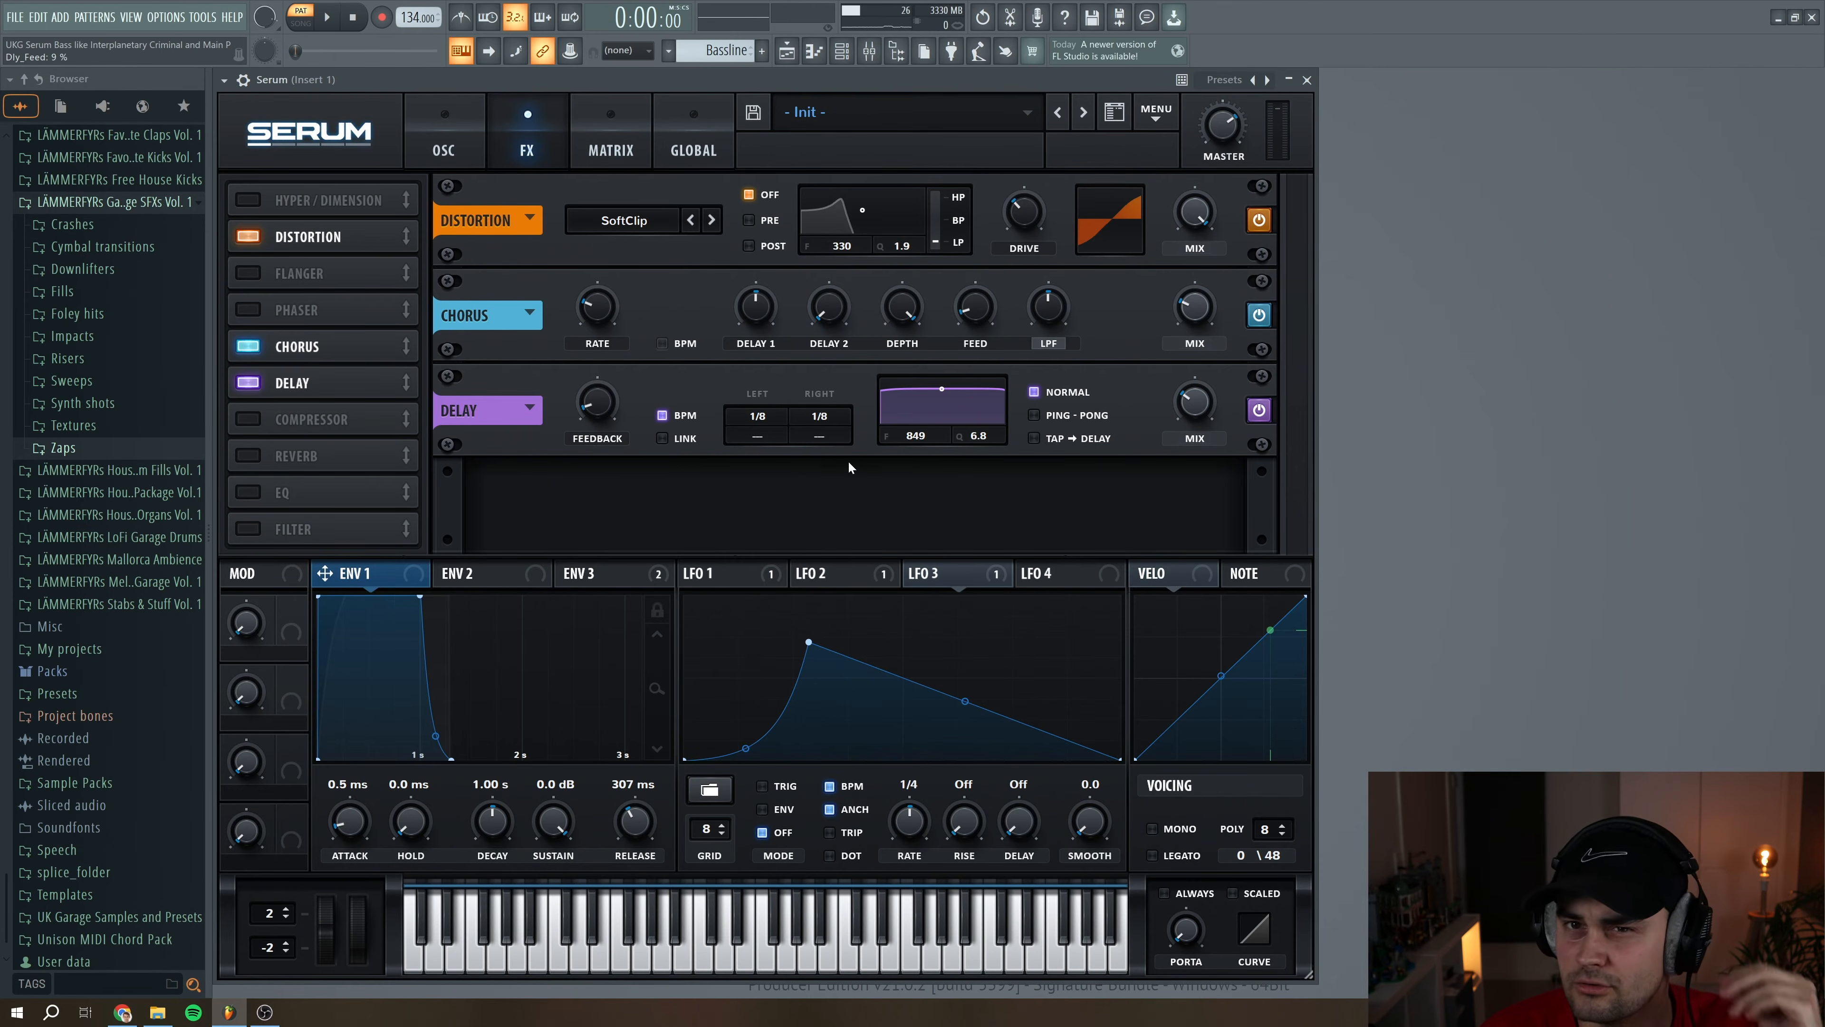
left_click(1036, 414)
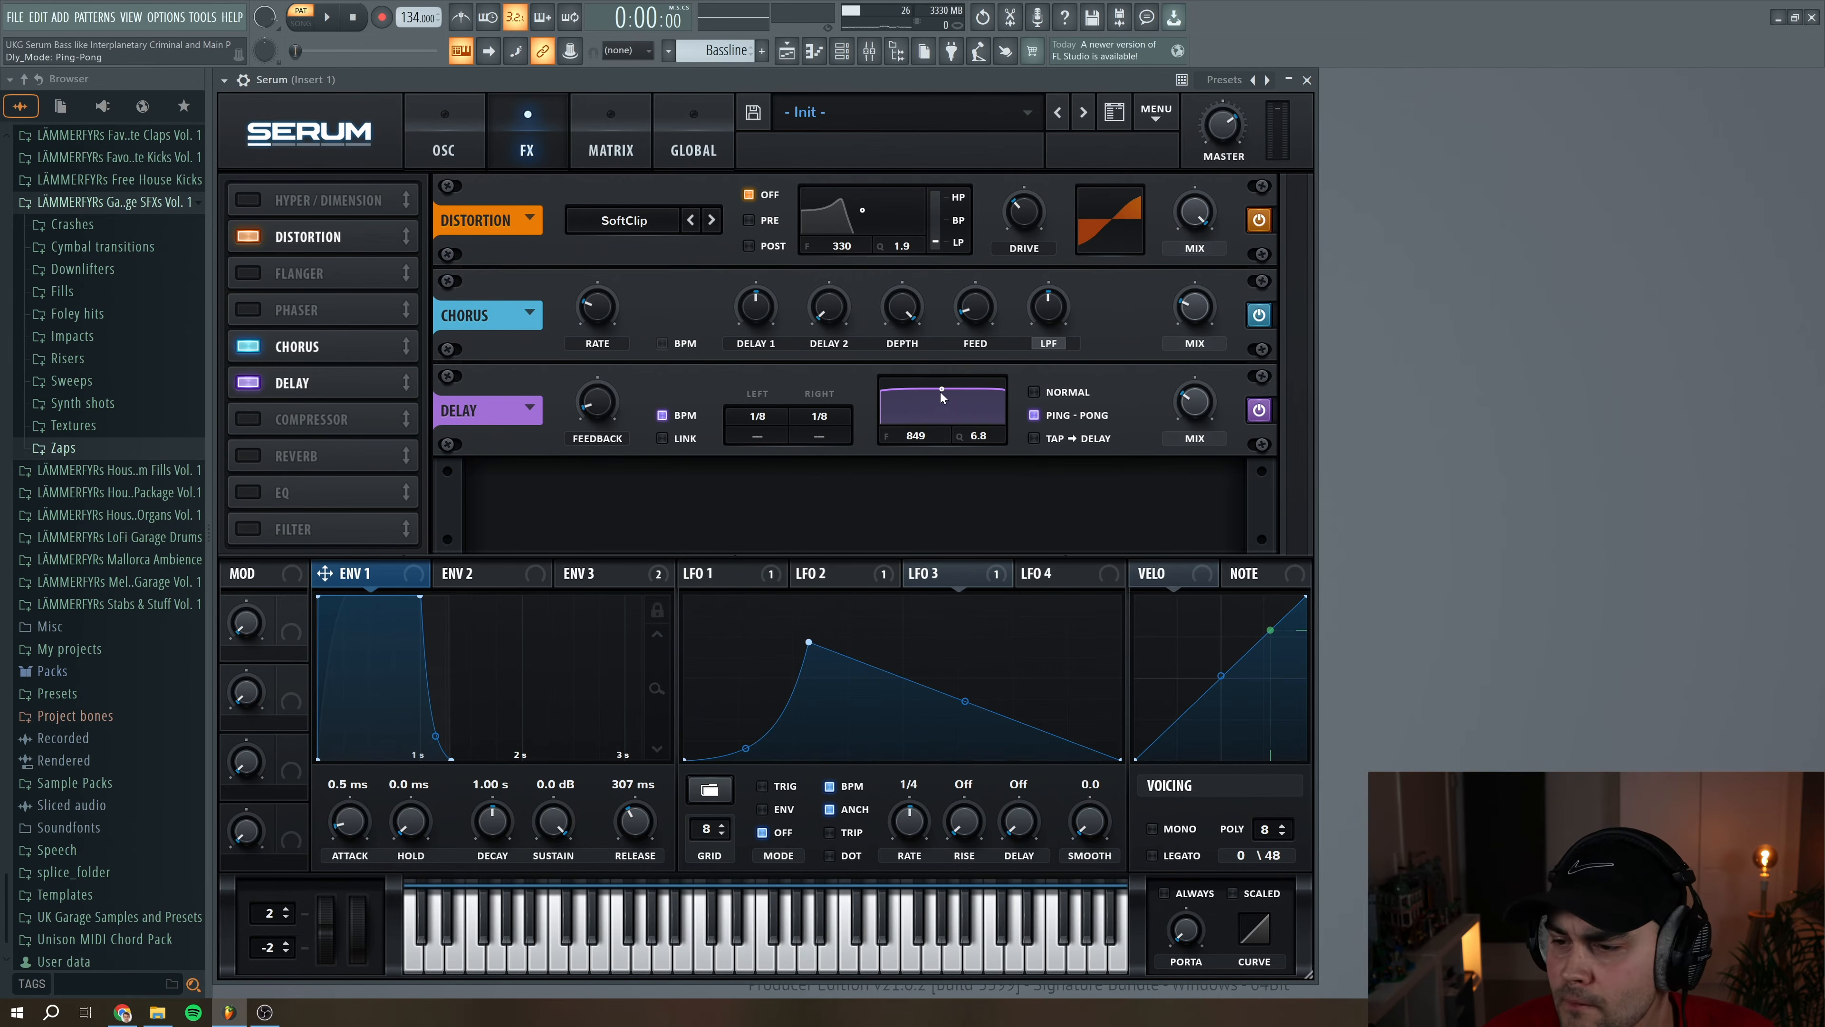
left_click_drag(950, 402, 968, 415)
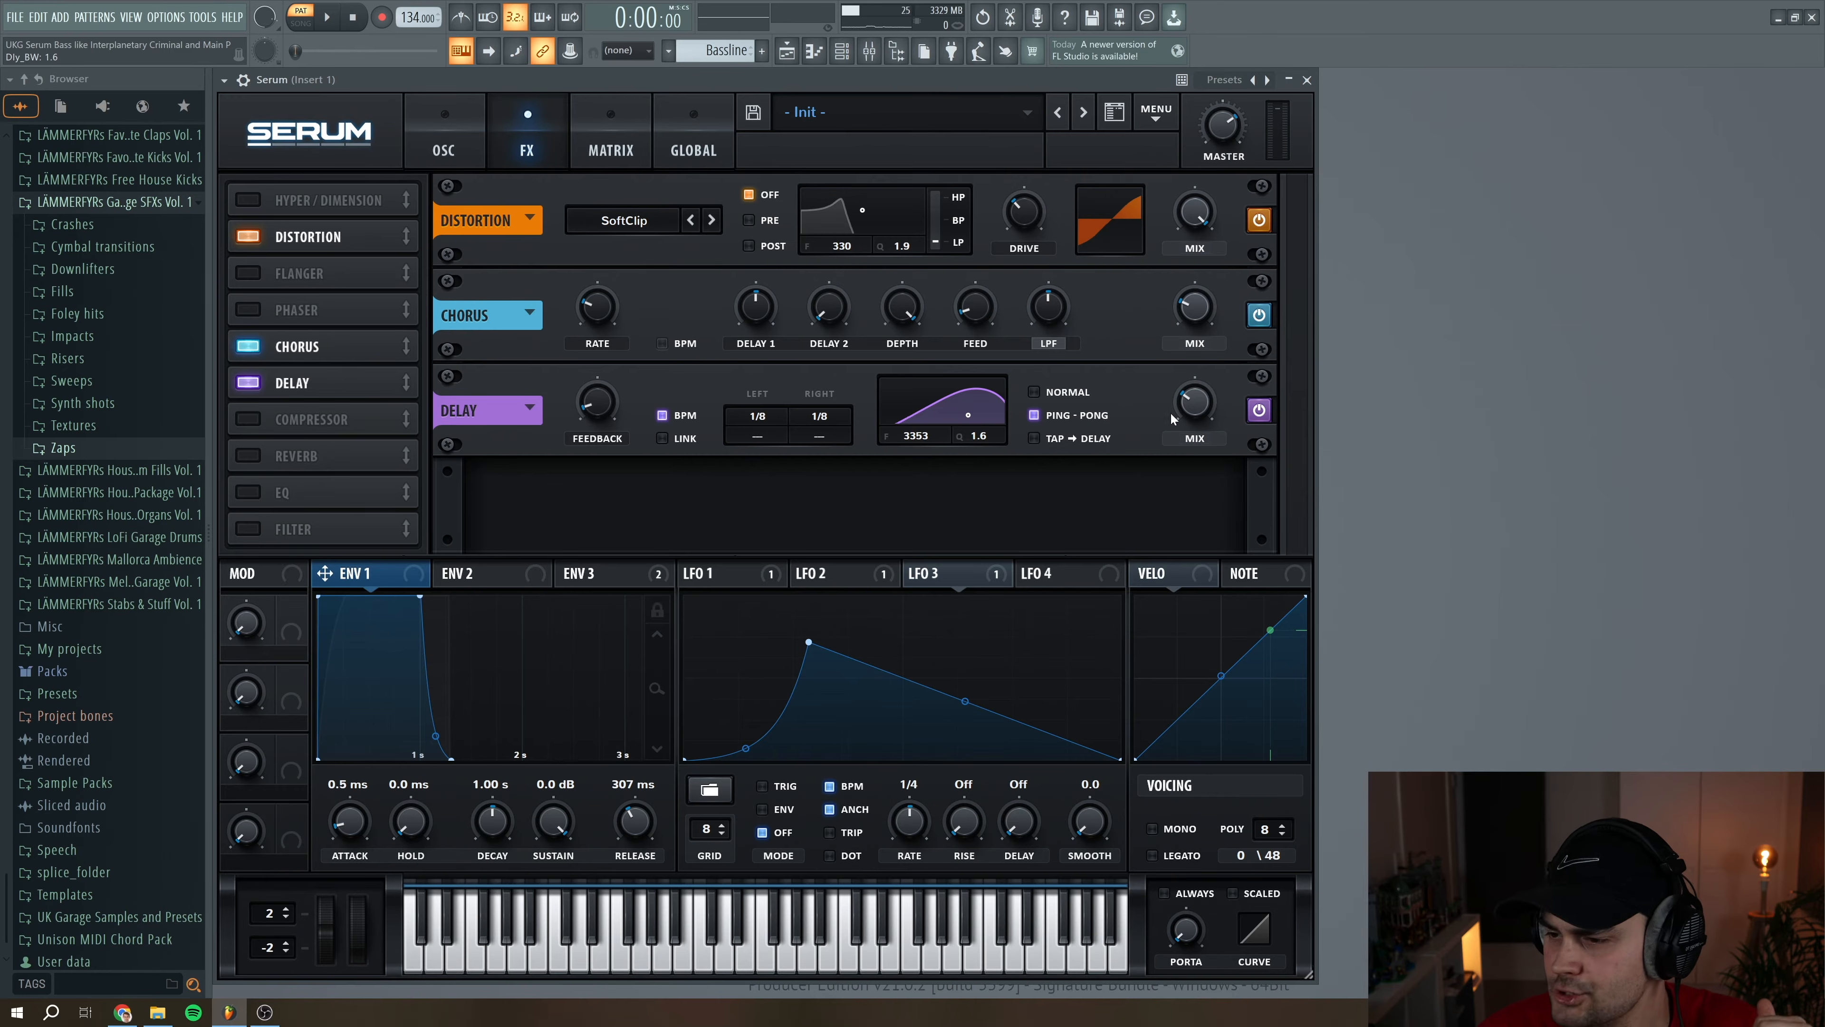
Set the delay's feedback to 14% and lower its mix while auditioning the bassline
mouse_move(1191, 411)
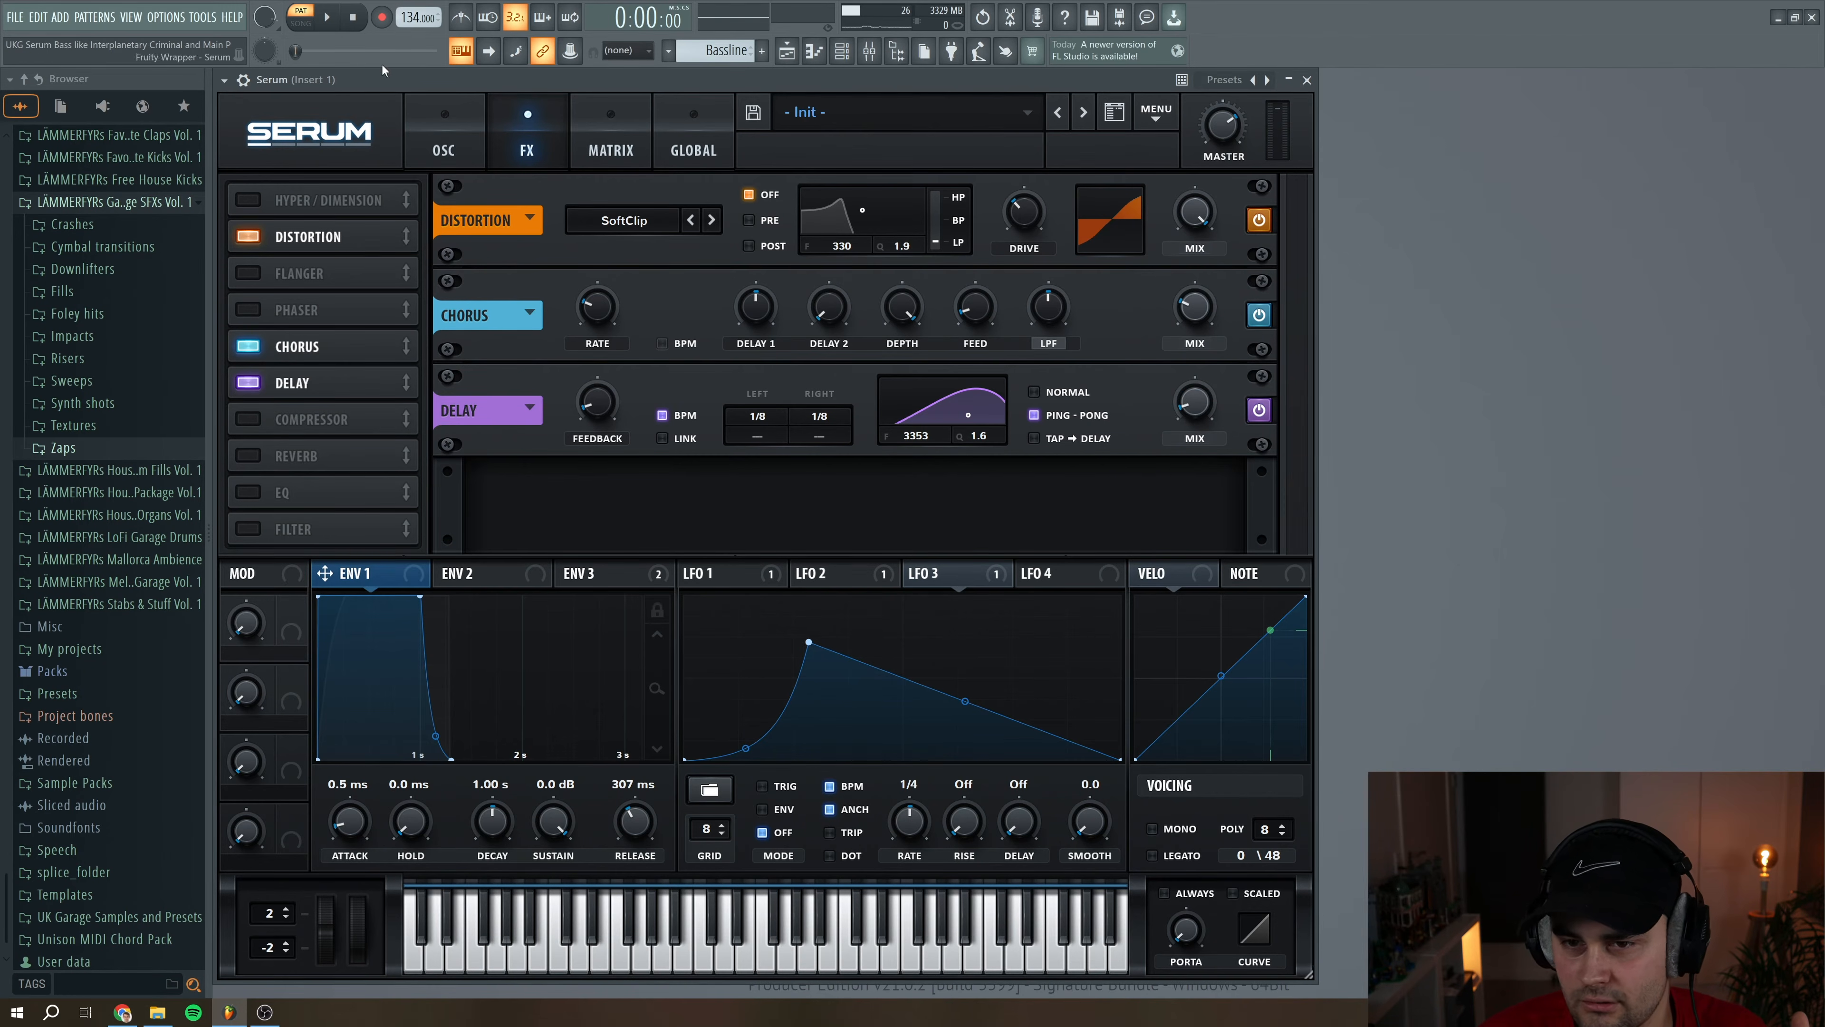
left_click(335, 22)
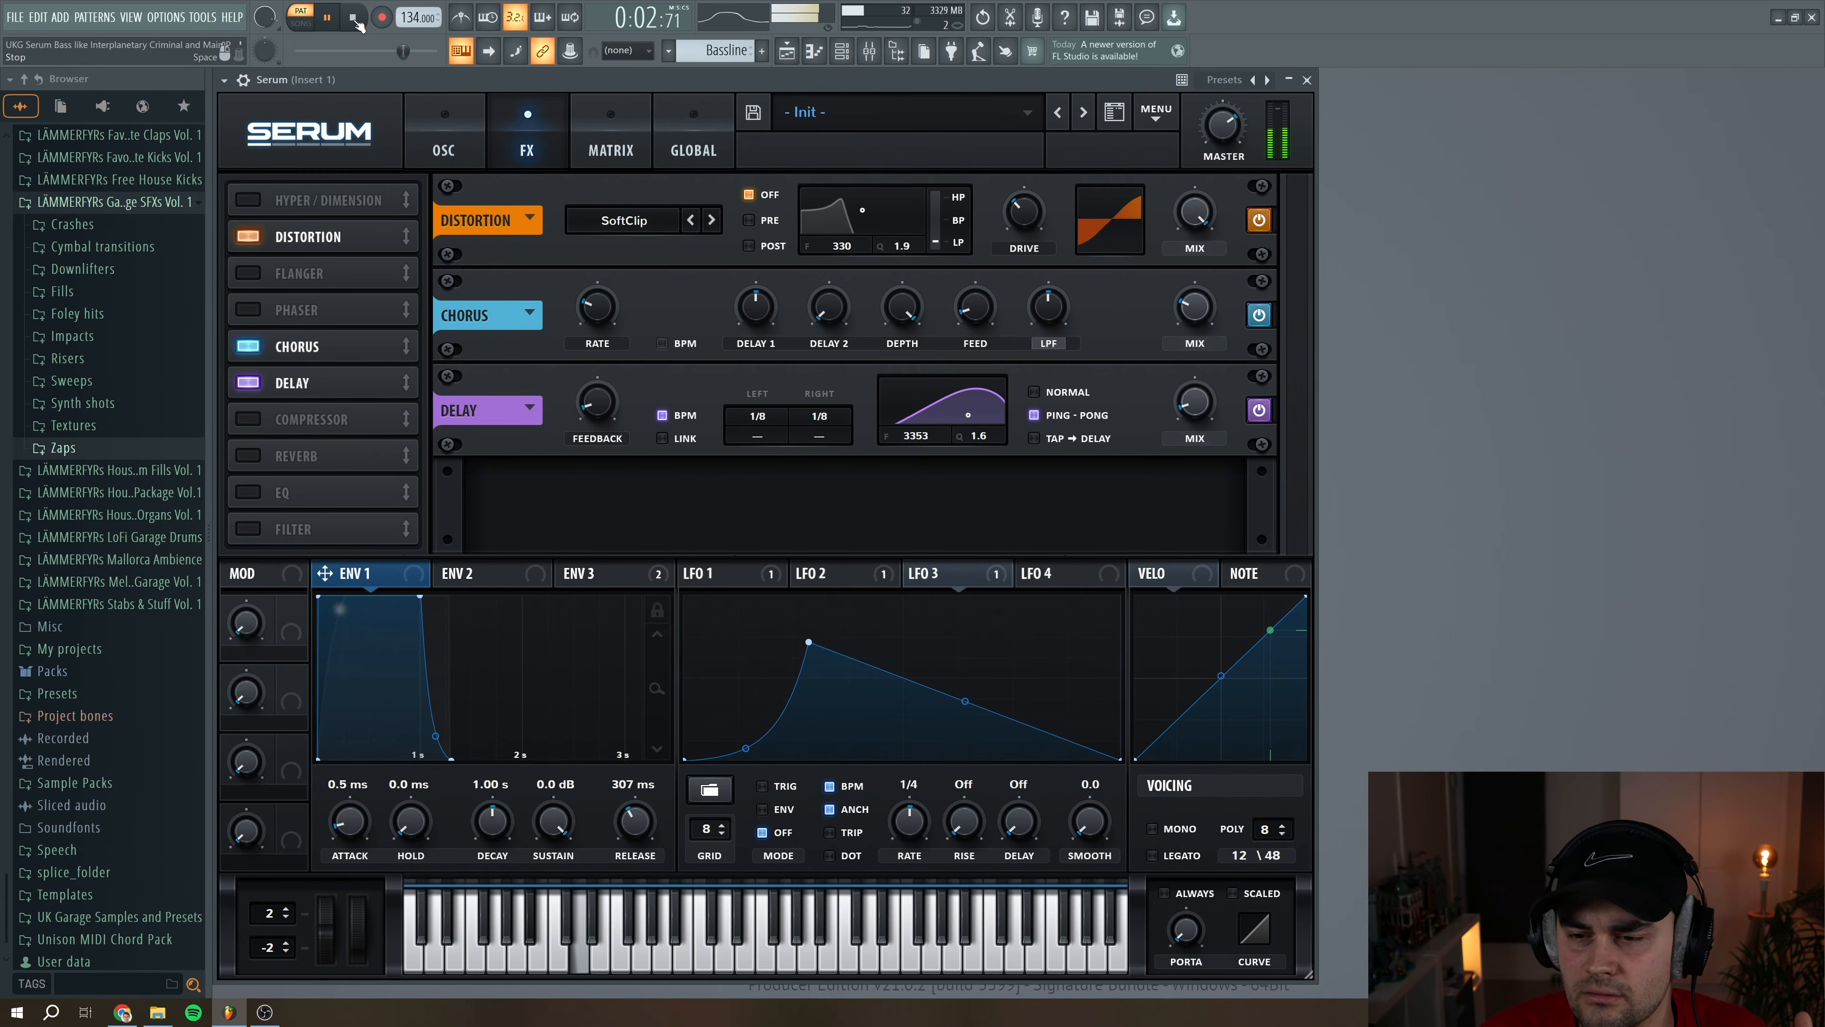
left_click(356, 22)
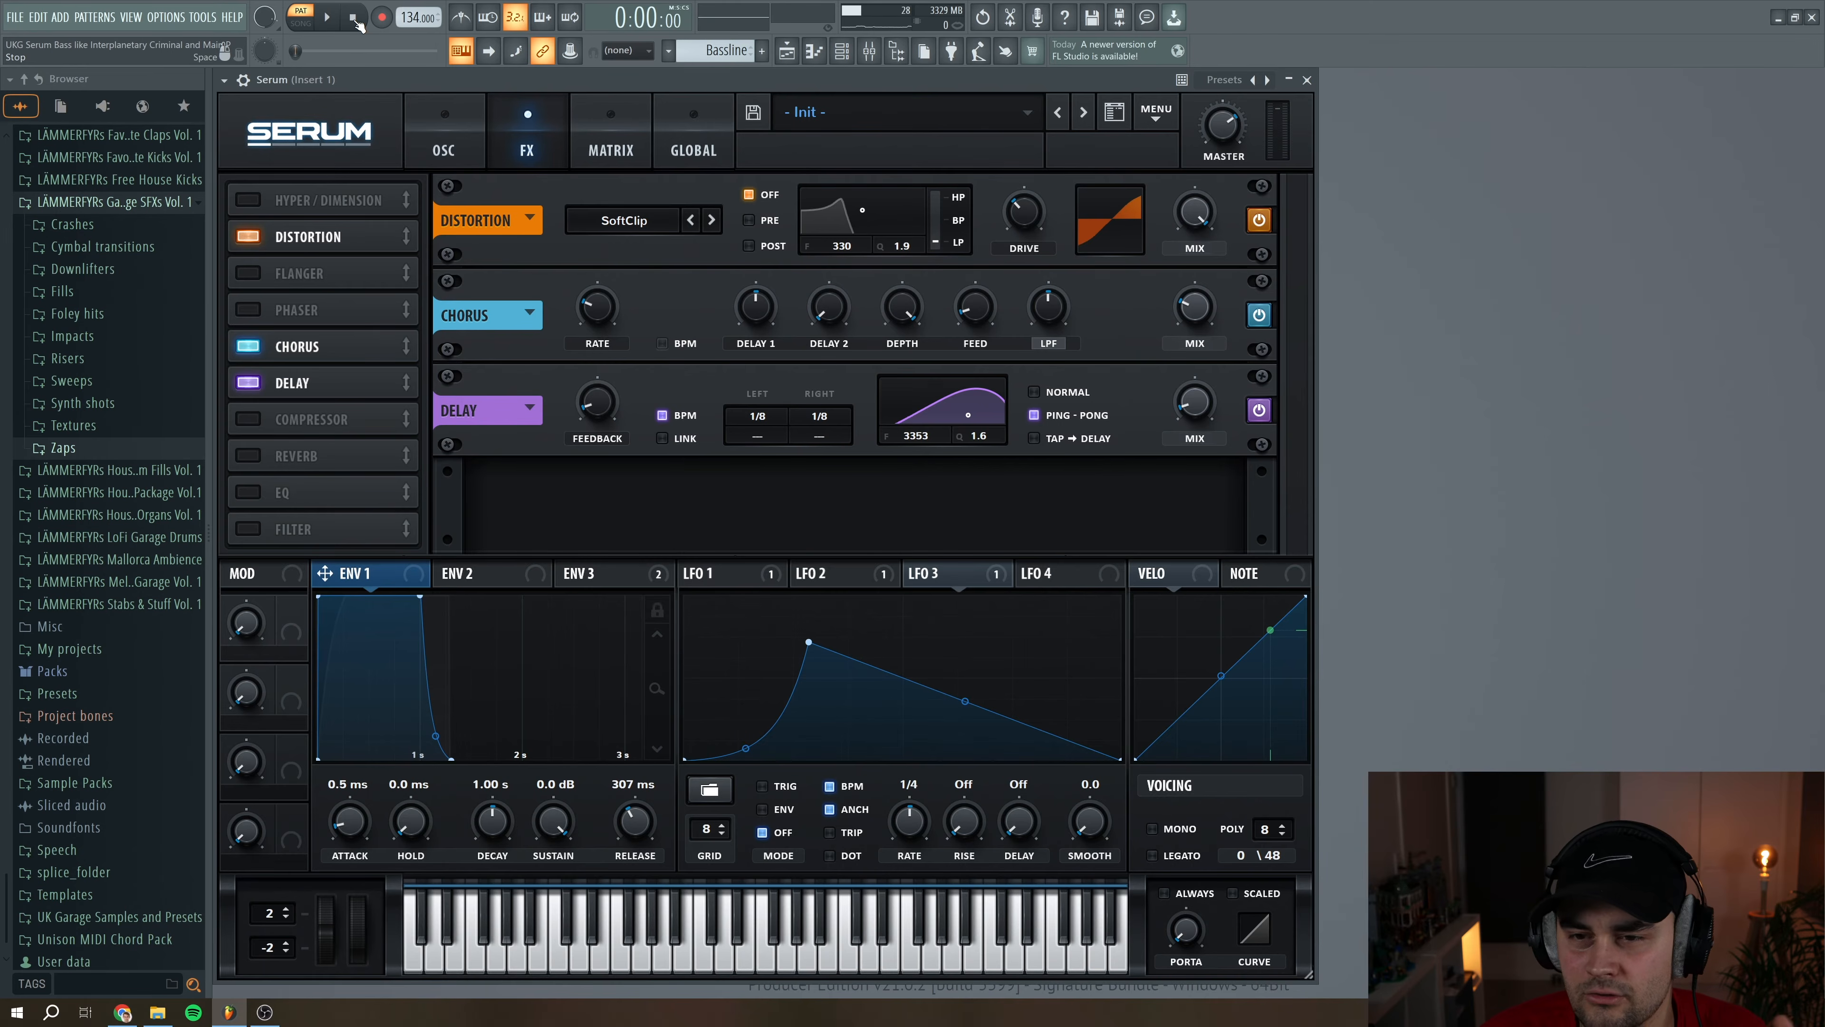
mouse_move(615, 408)
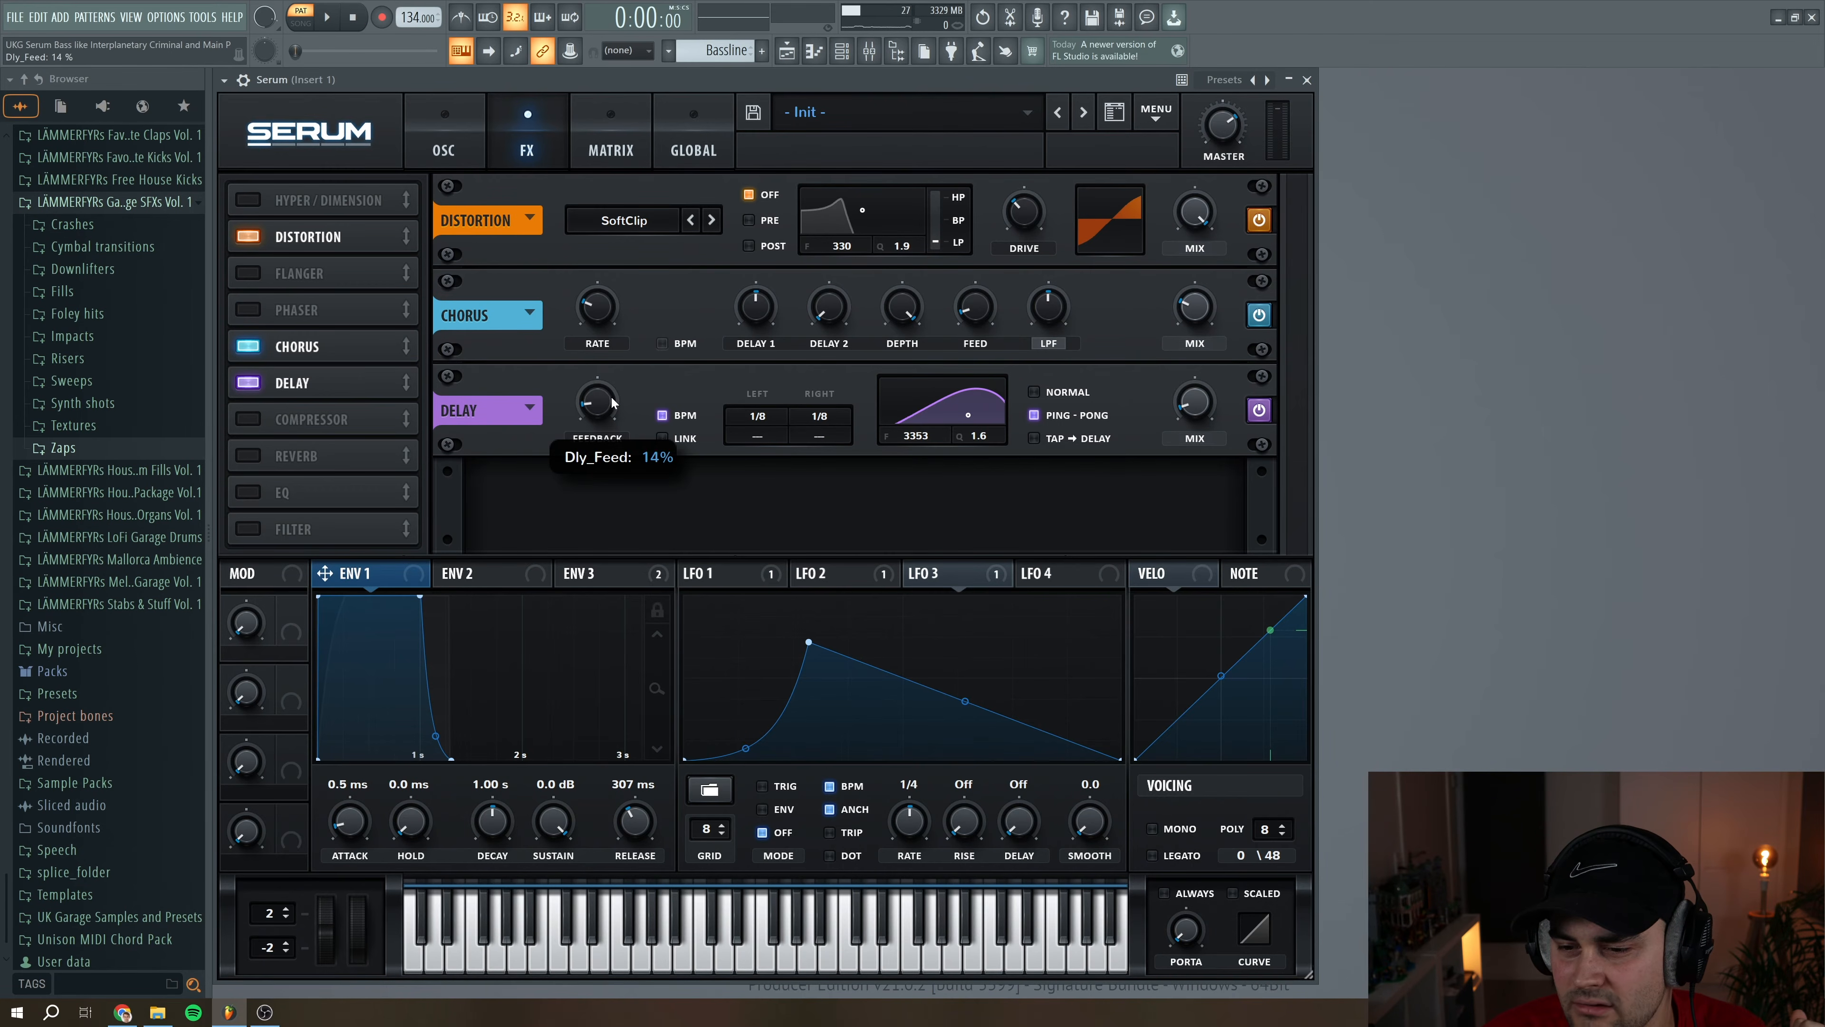
left_click_drag(1198, 410, 1194, 402)
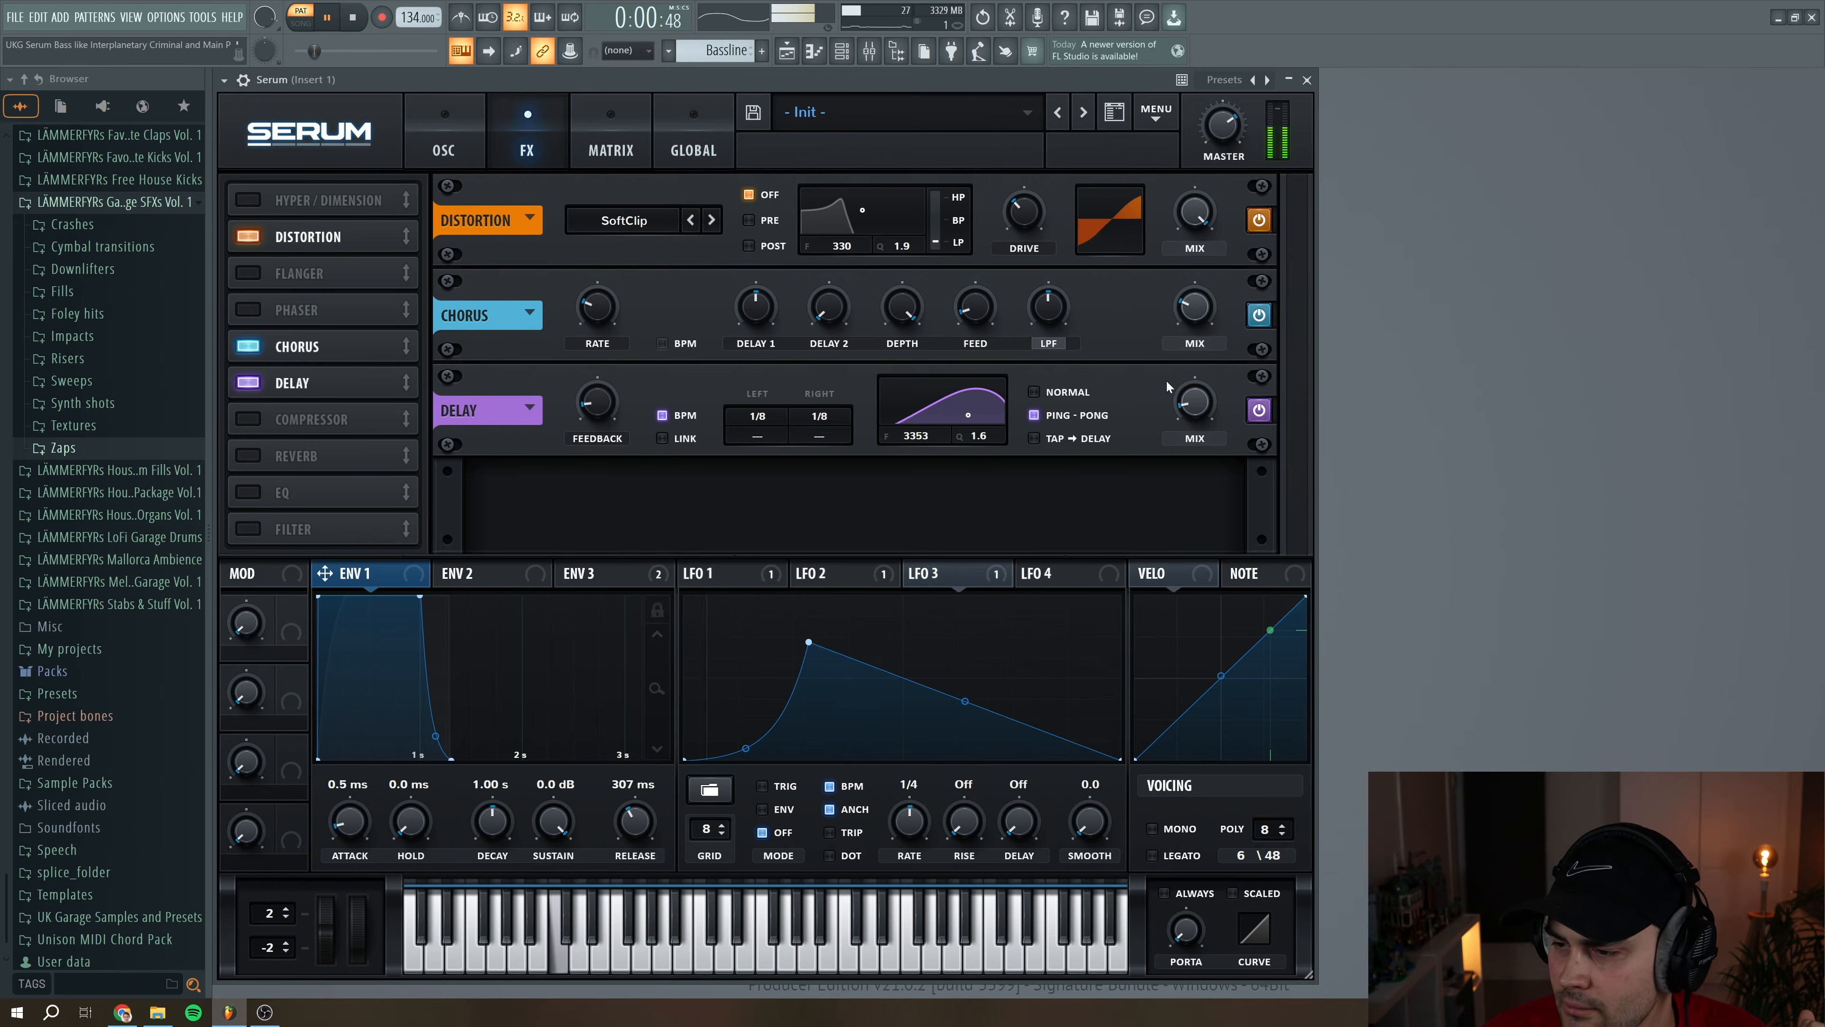
left_click(353, 18)
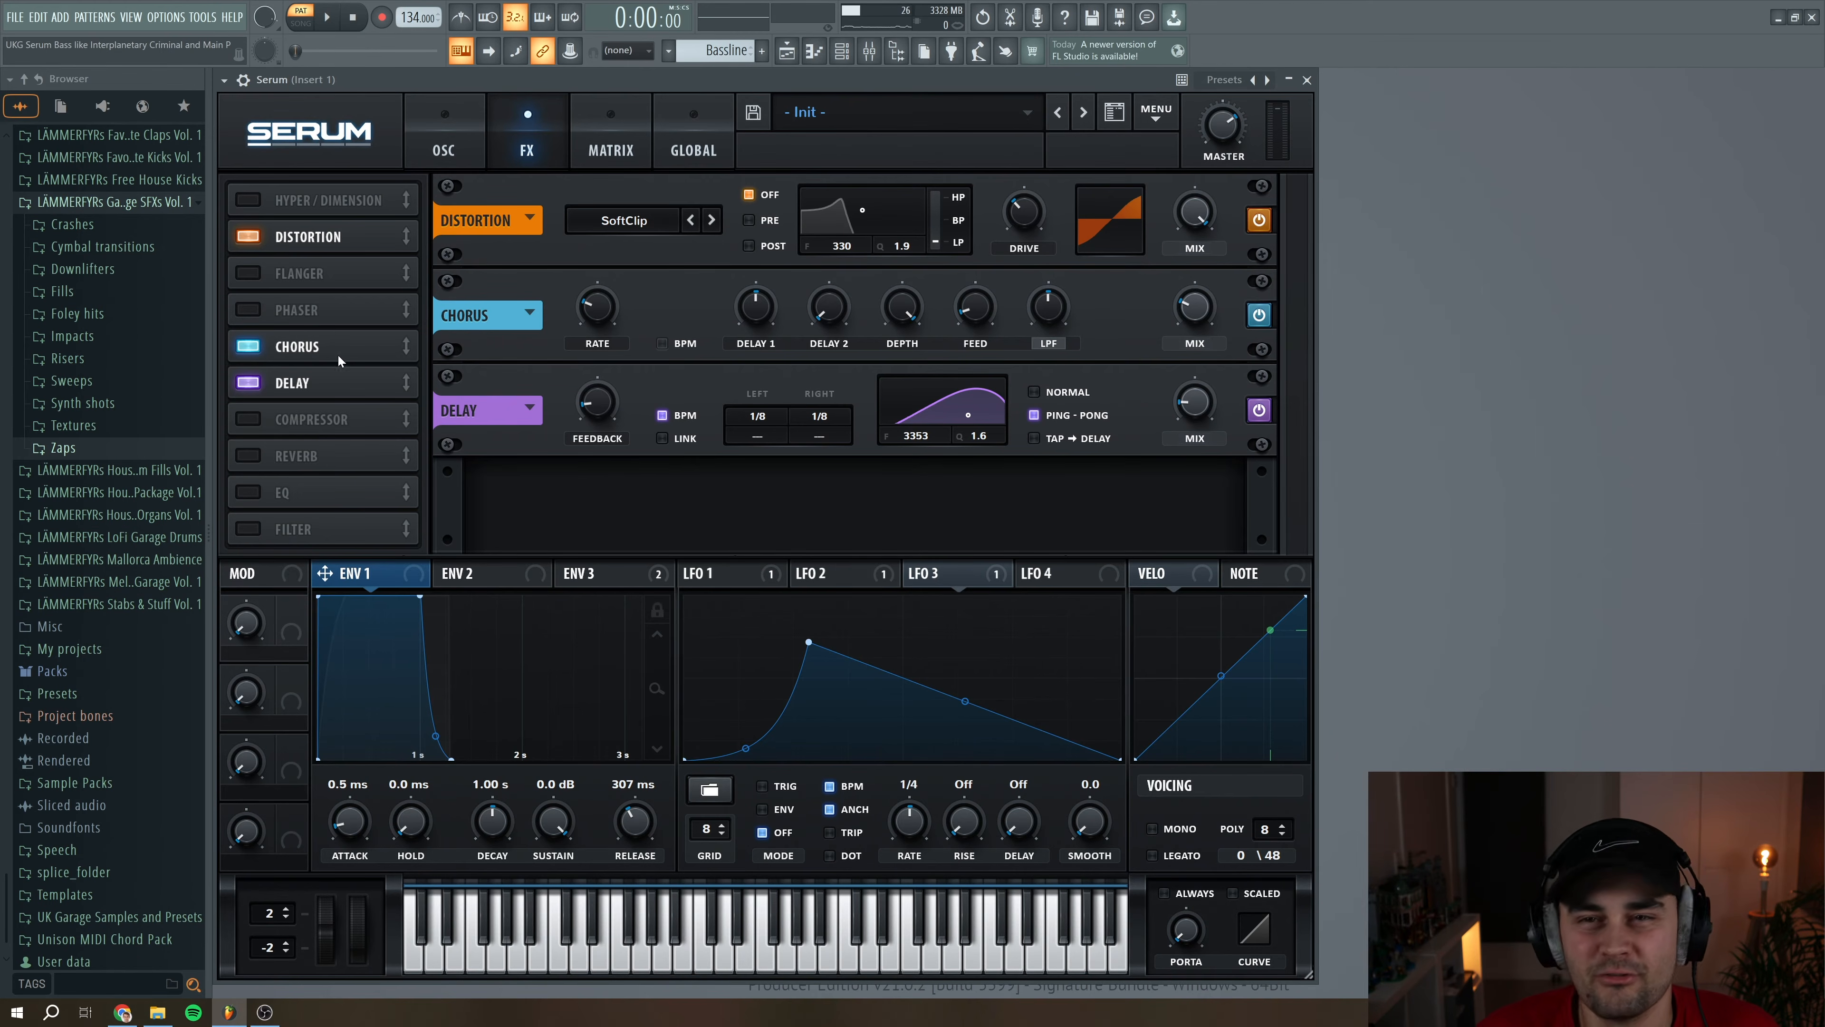
Enable a Hall reverb with 2.2 s decay, 46% low cut, a reduced high cut and 10% mix, and audition the bassline
left_click(244, 458)
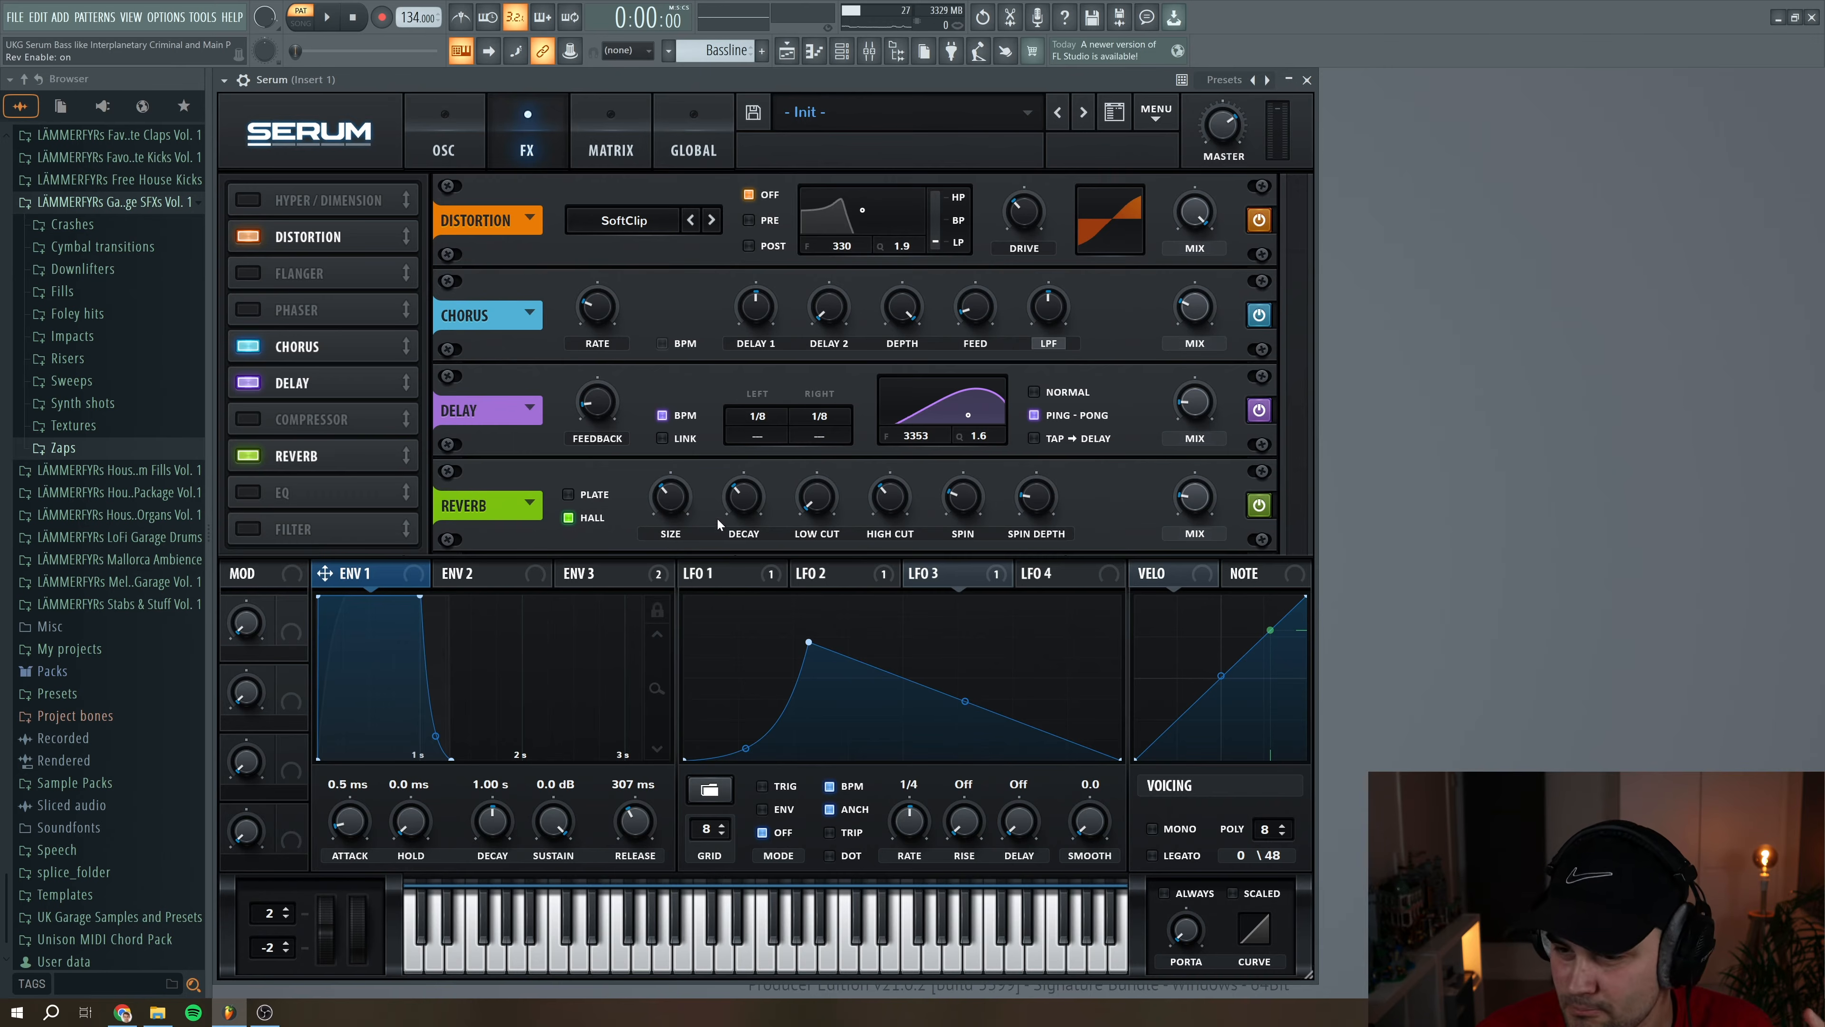
mouse_move(744, 505)
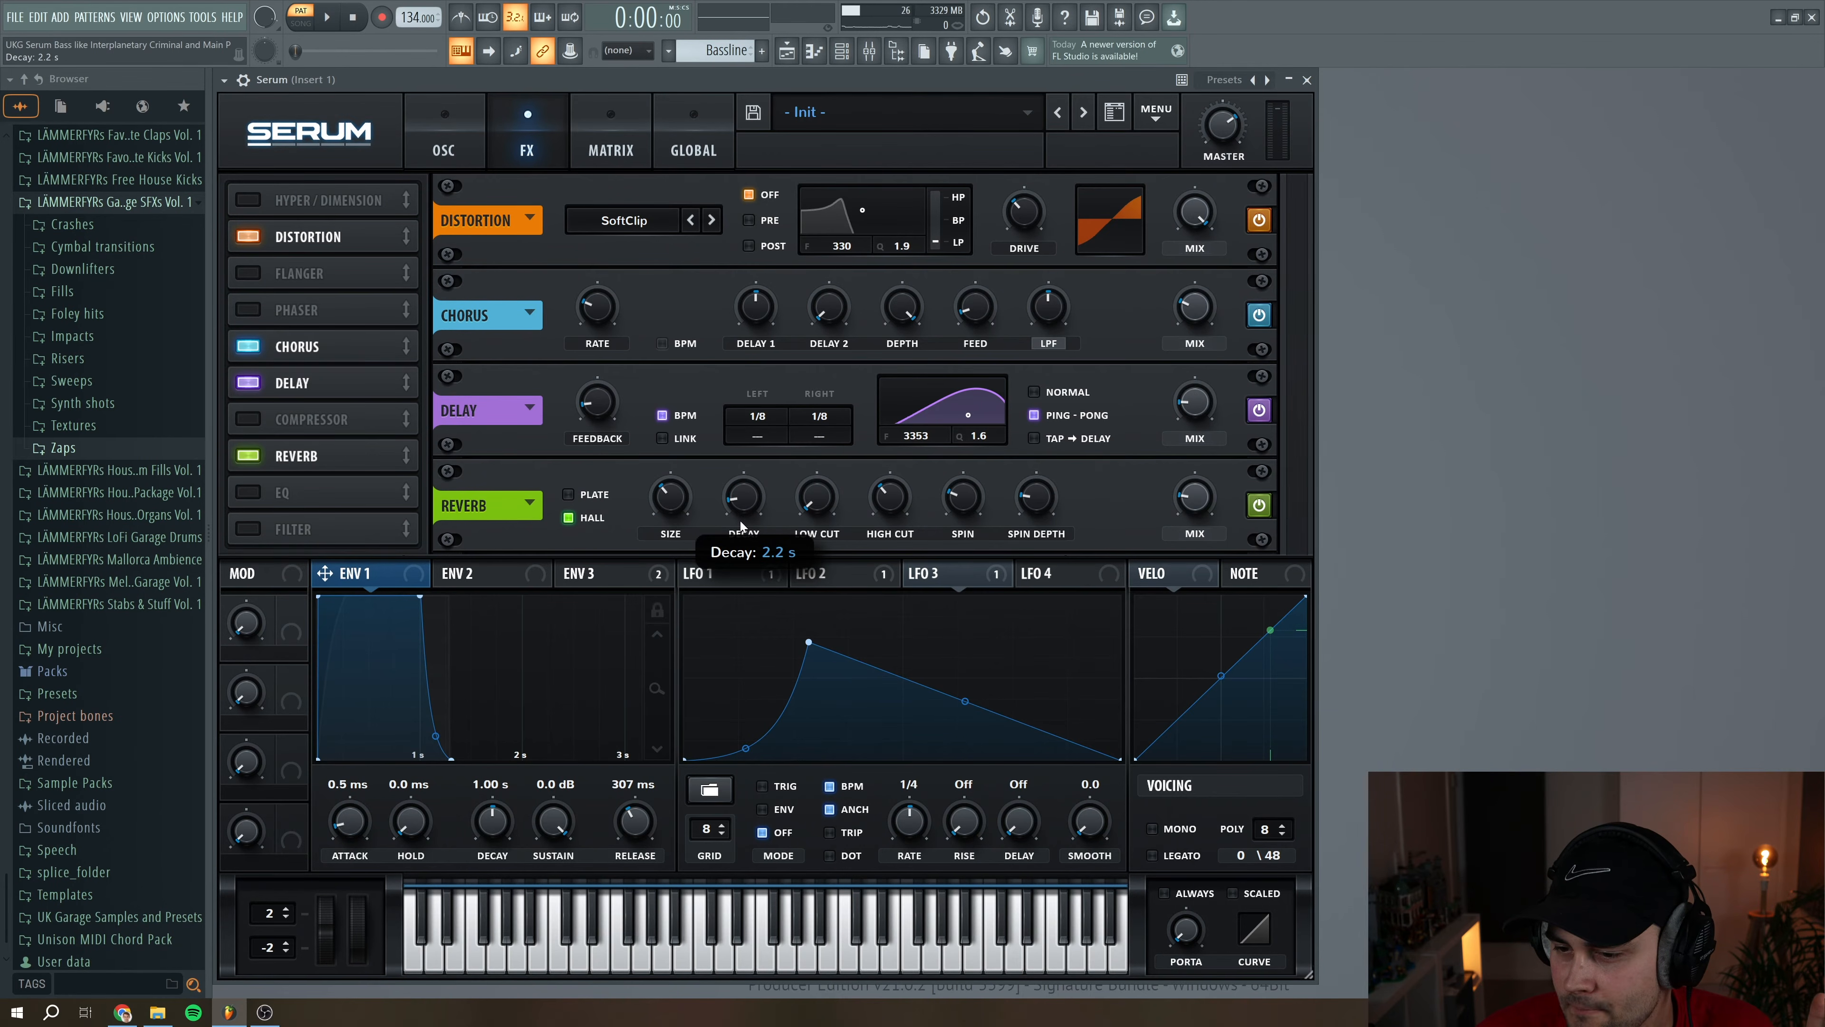
left_click_drag(819, 507, 832, 481)
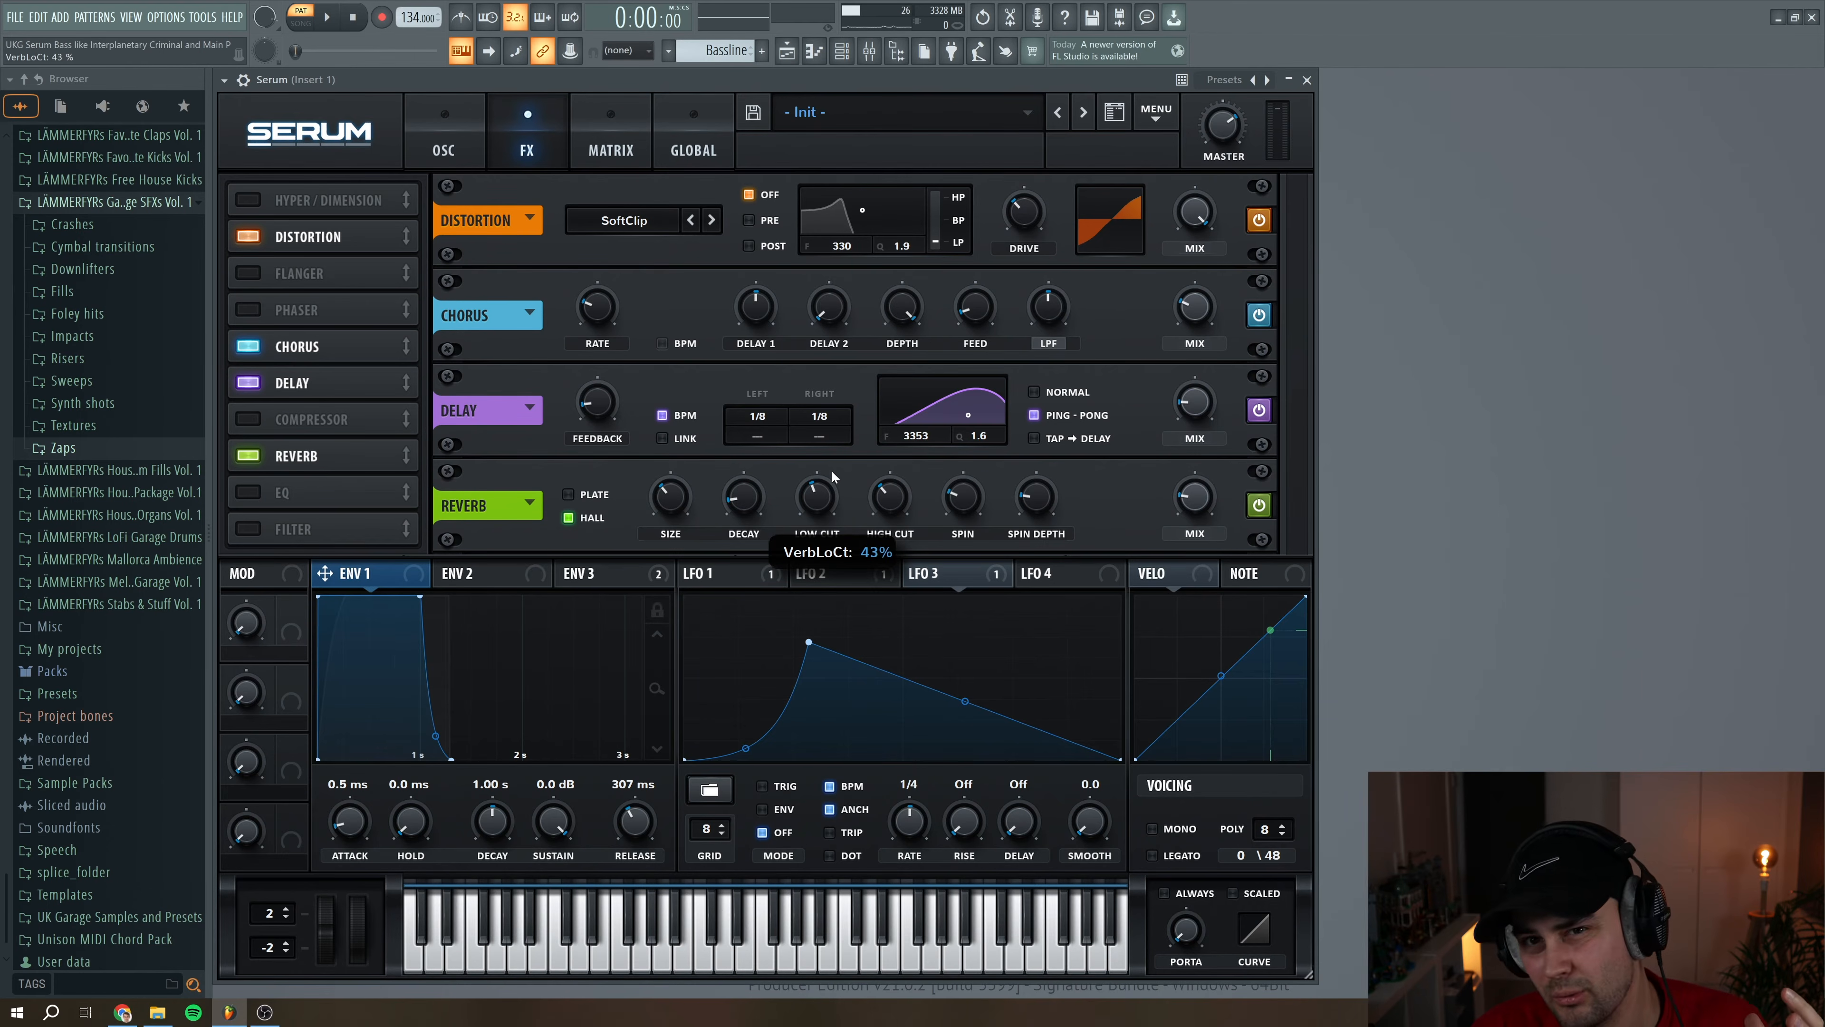
left_click_drag(832, 472, 833, 469)
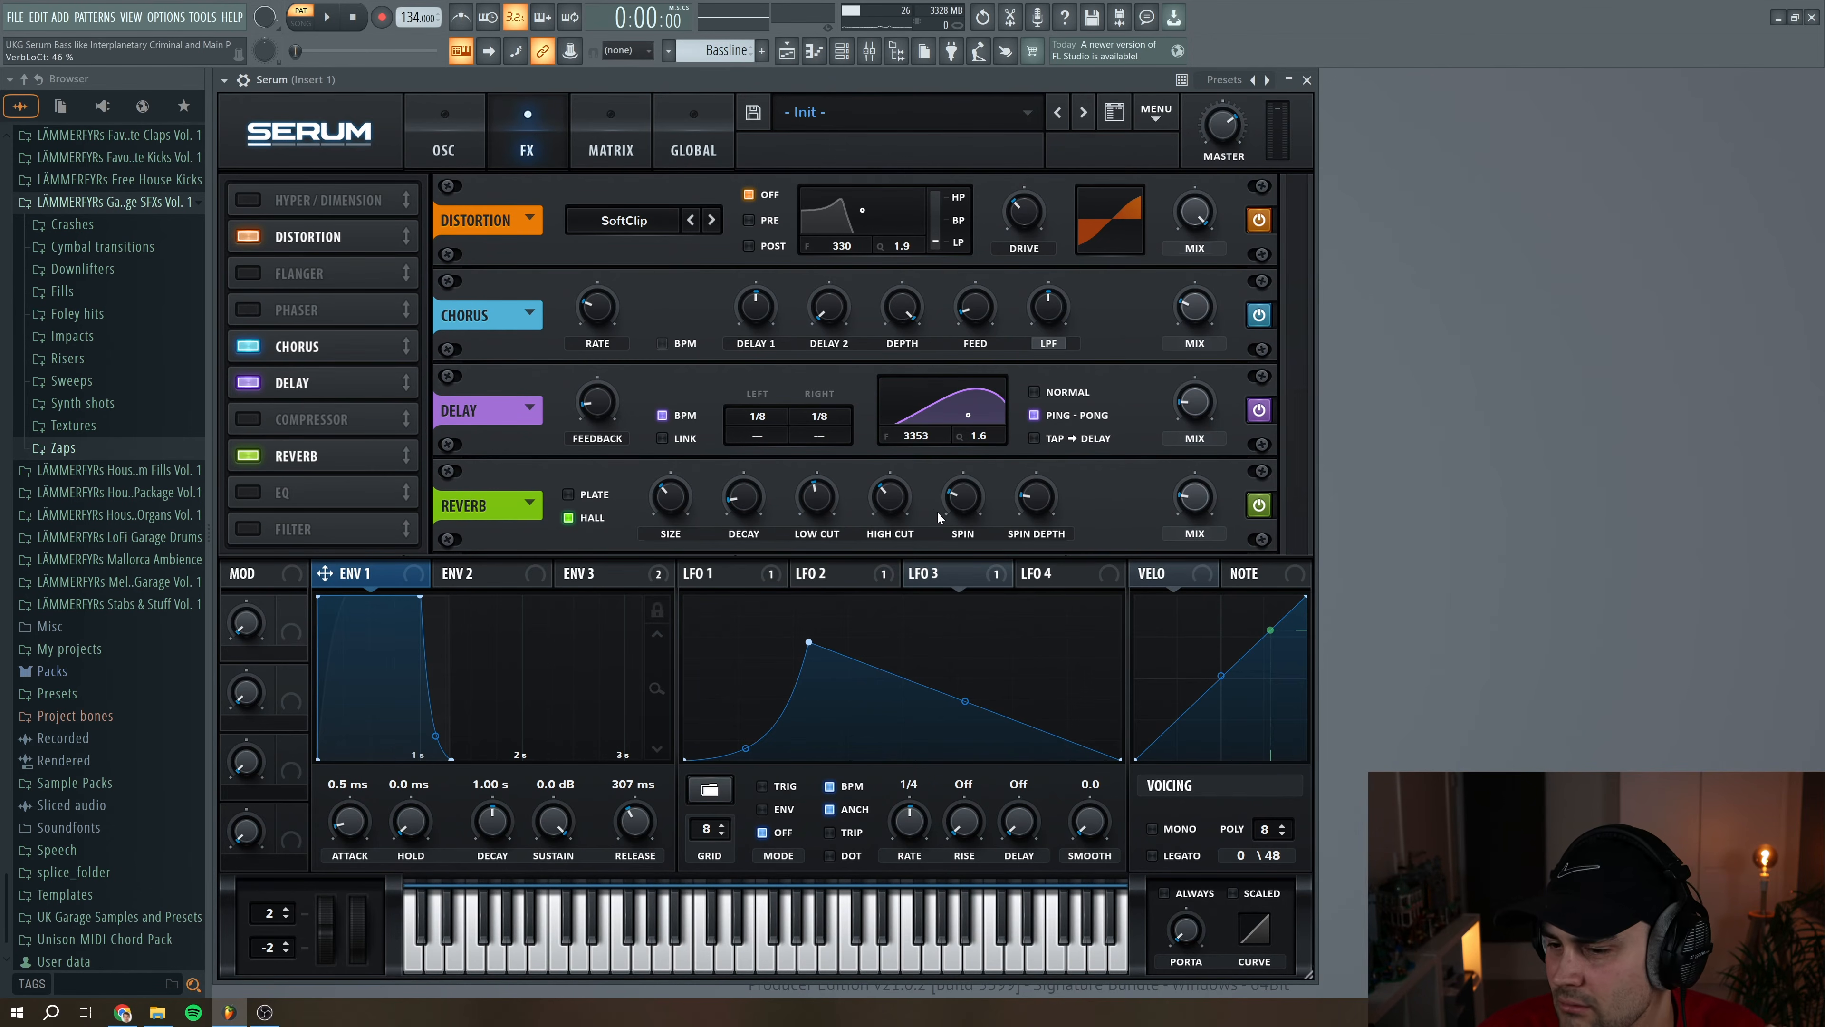
left_click_drag(901, 497, 901, 501)
left_click_drag(1196, 504, 1196, 502)
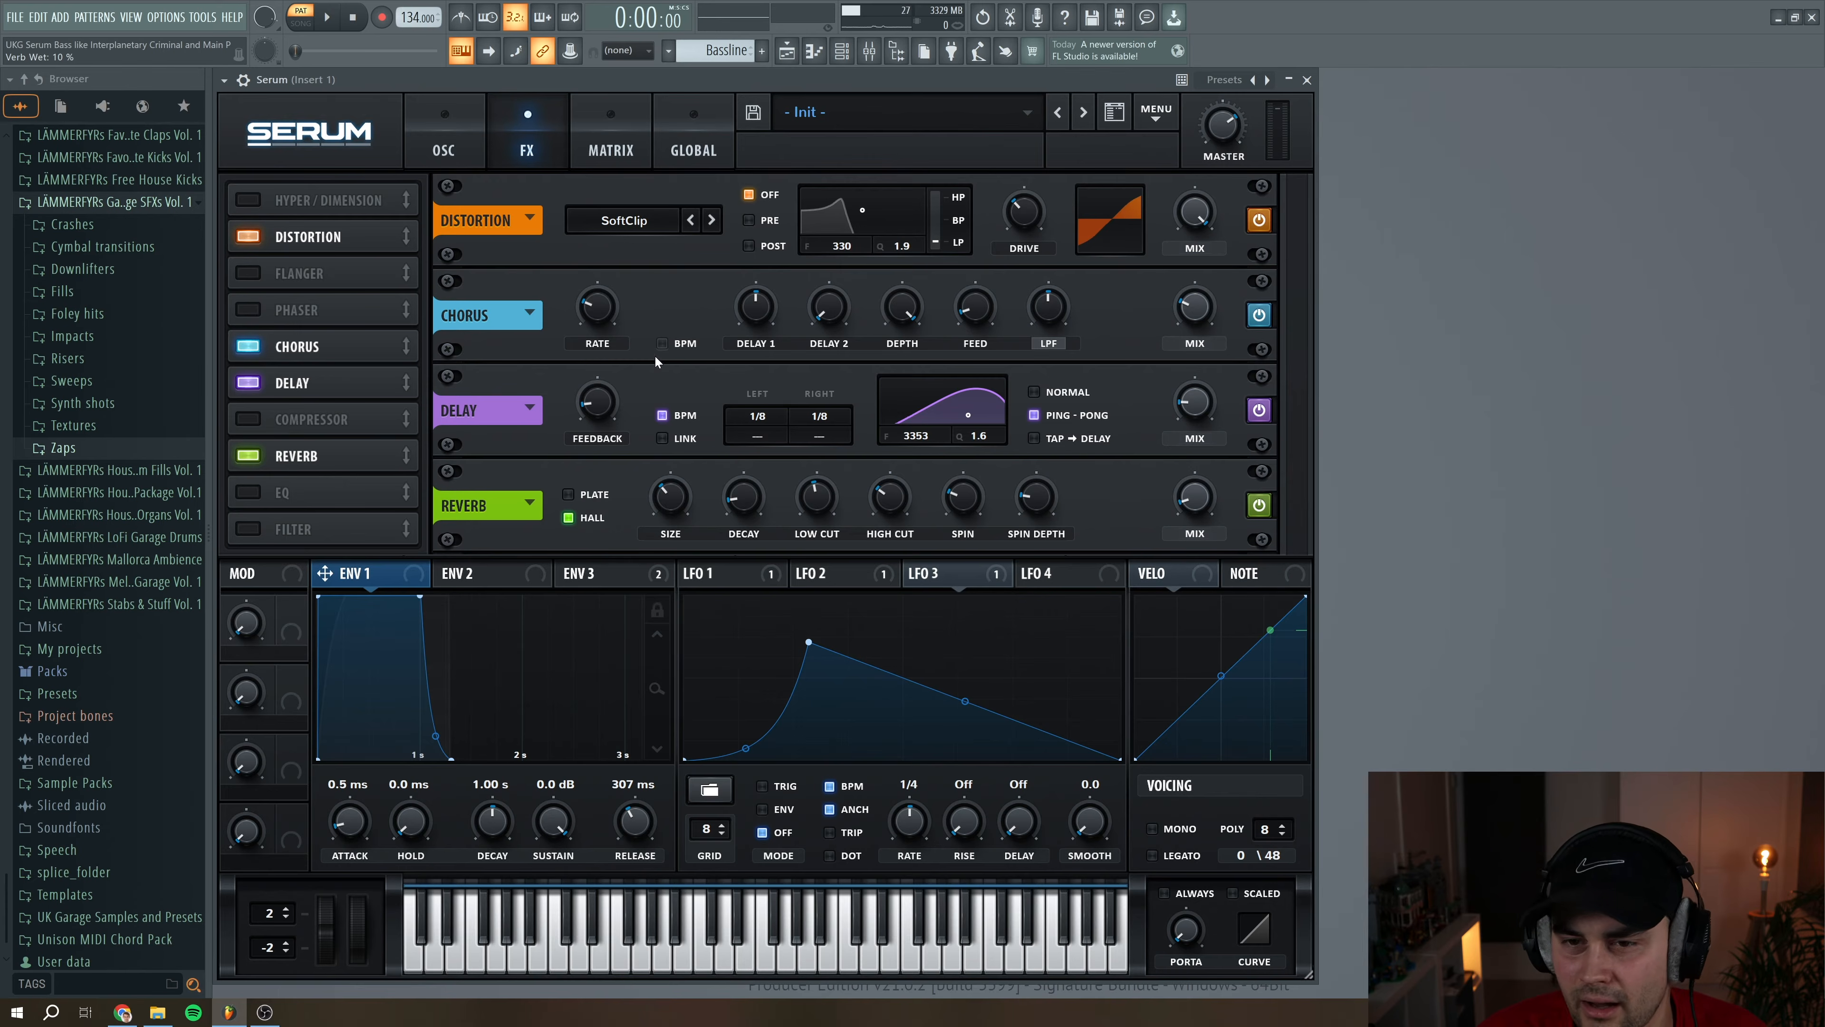
left_click(333, 18)
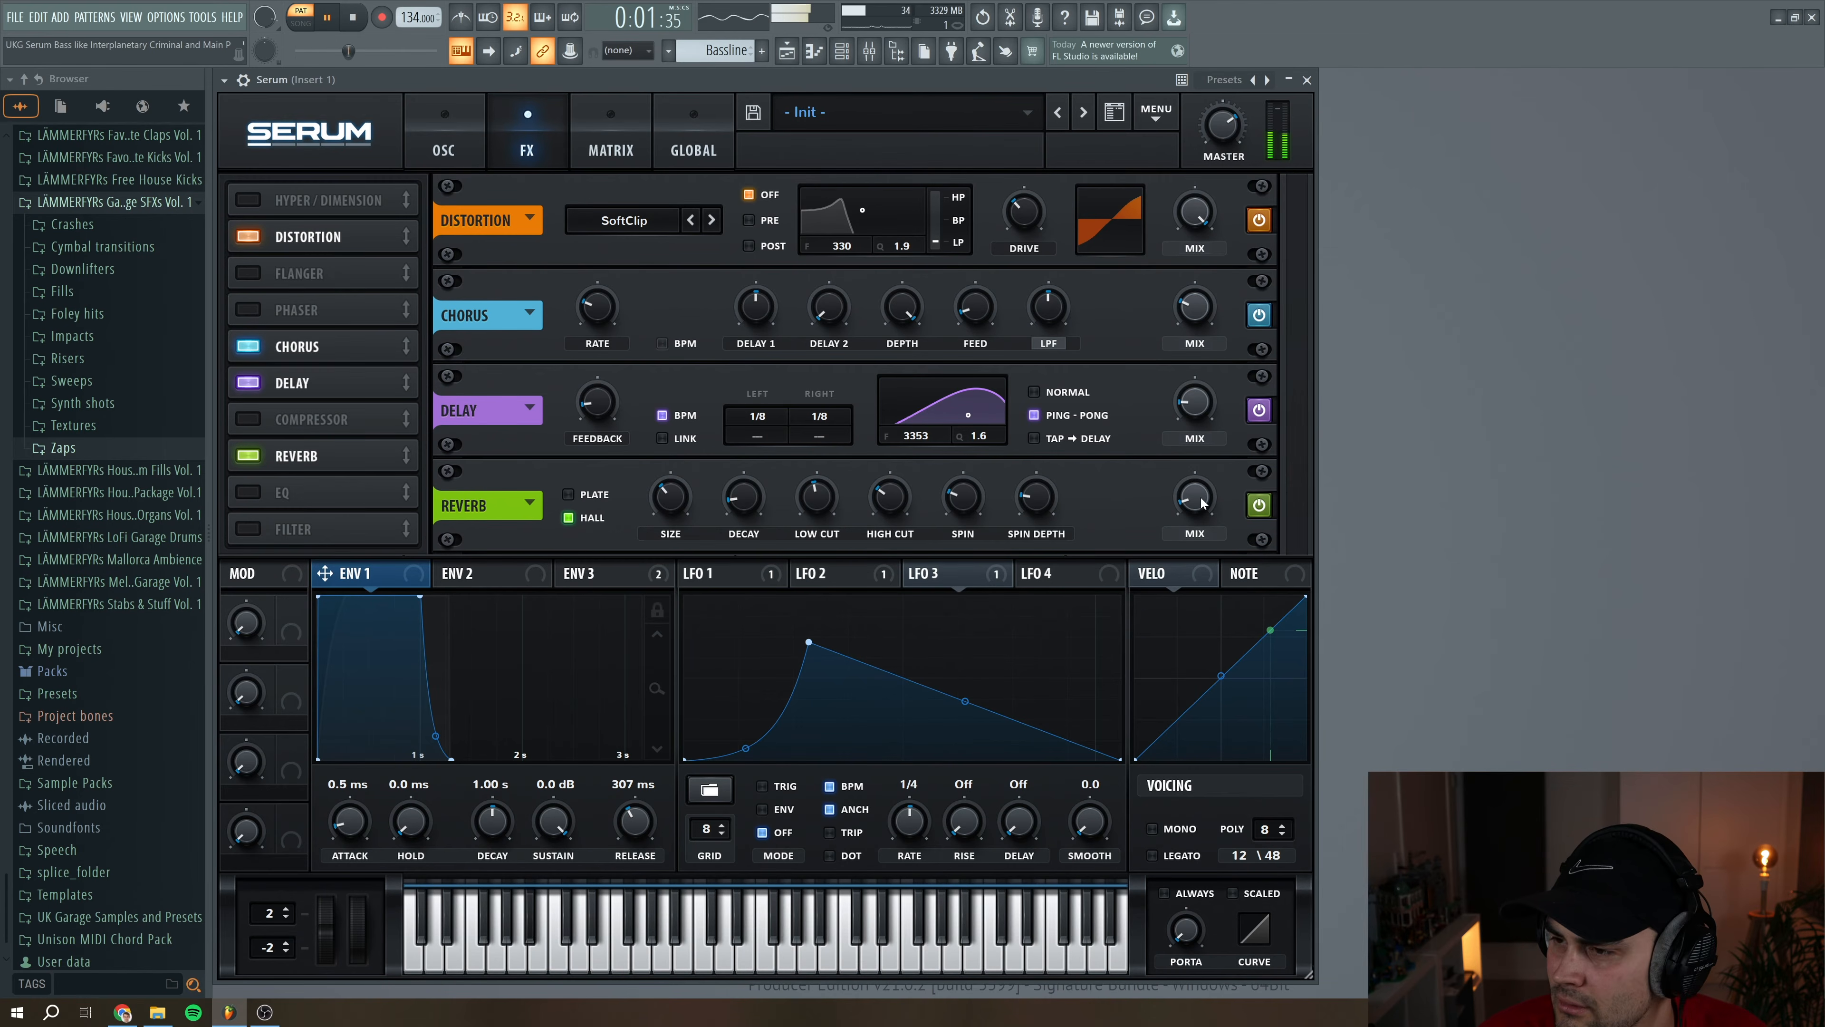
left_click(354, 17)
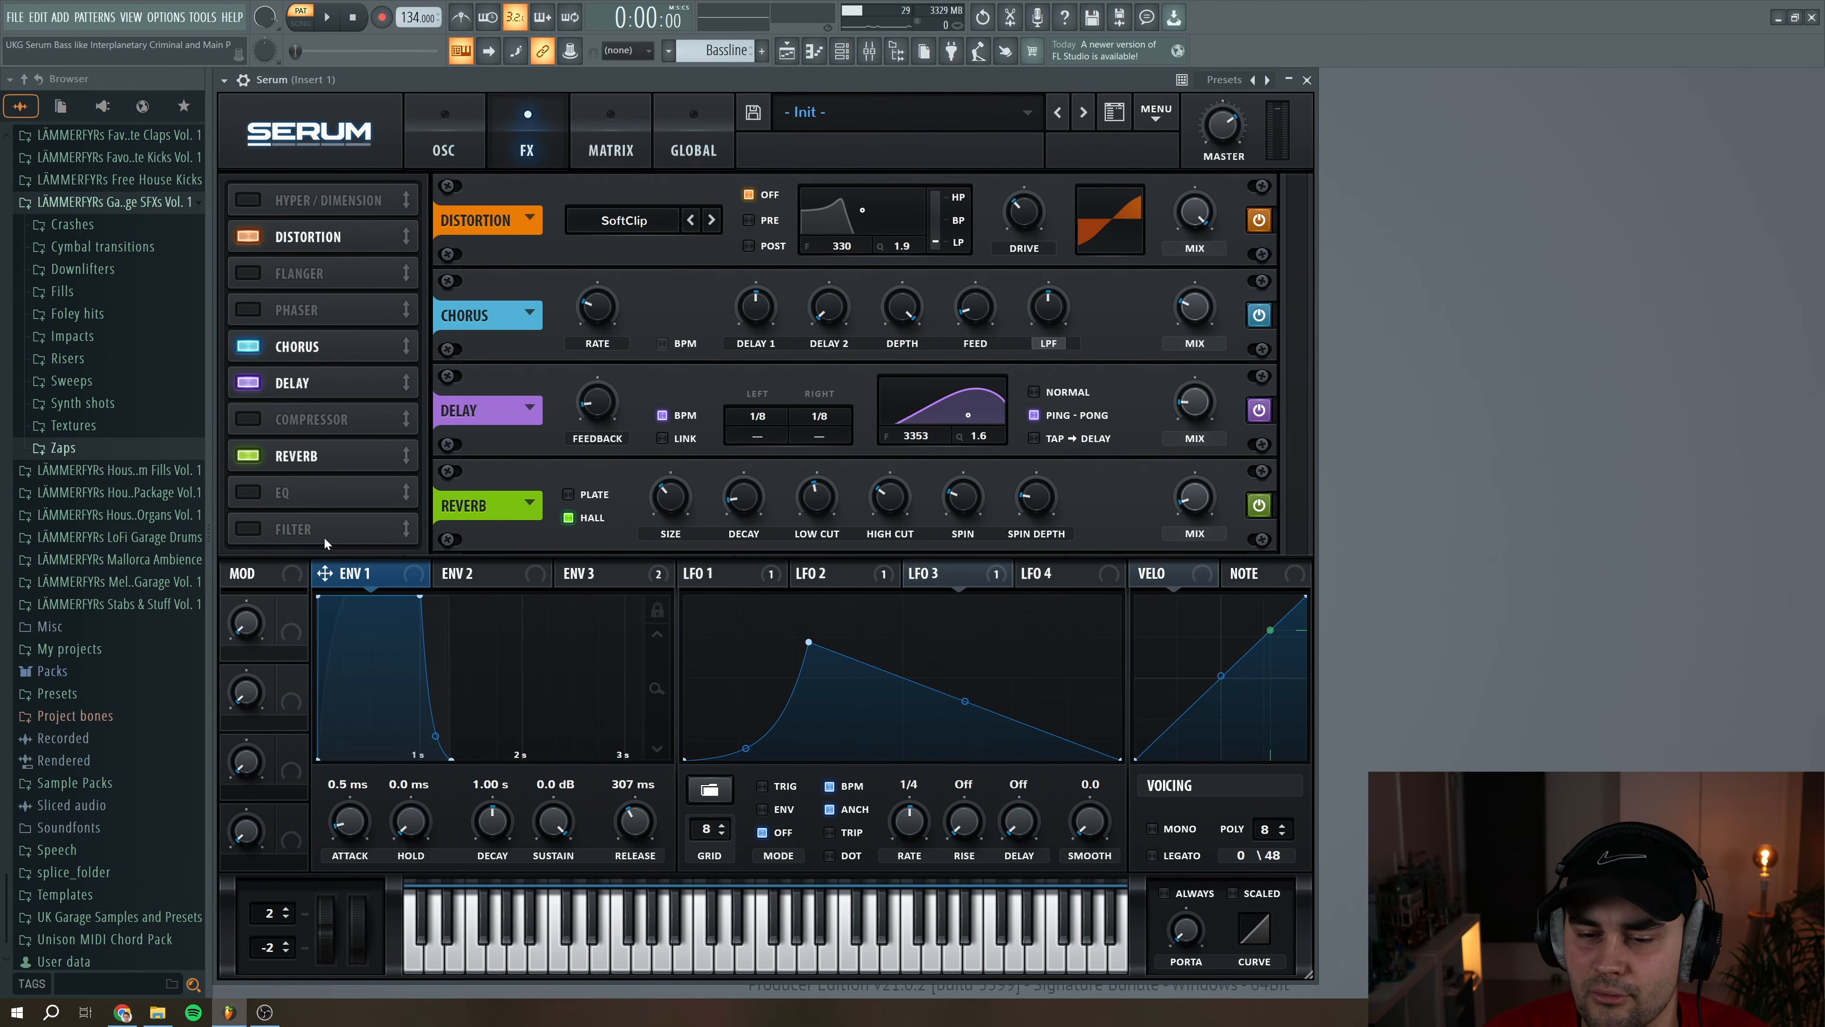
Enable the EQ with 1.9 dB low gain, a lower high-band frequency and 2.5 dB high gain, and audition the bassline
left_click(293, 502)
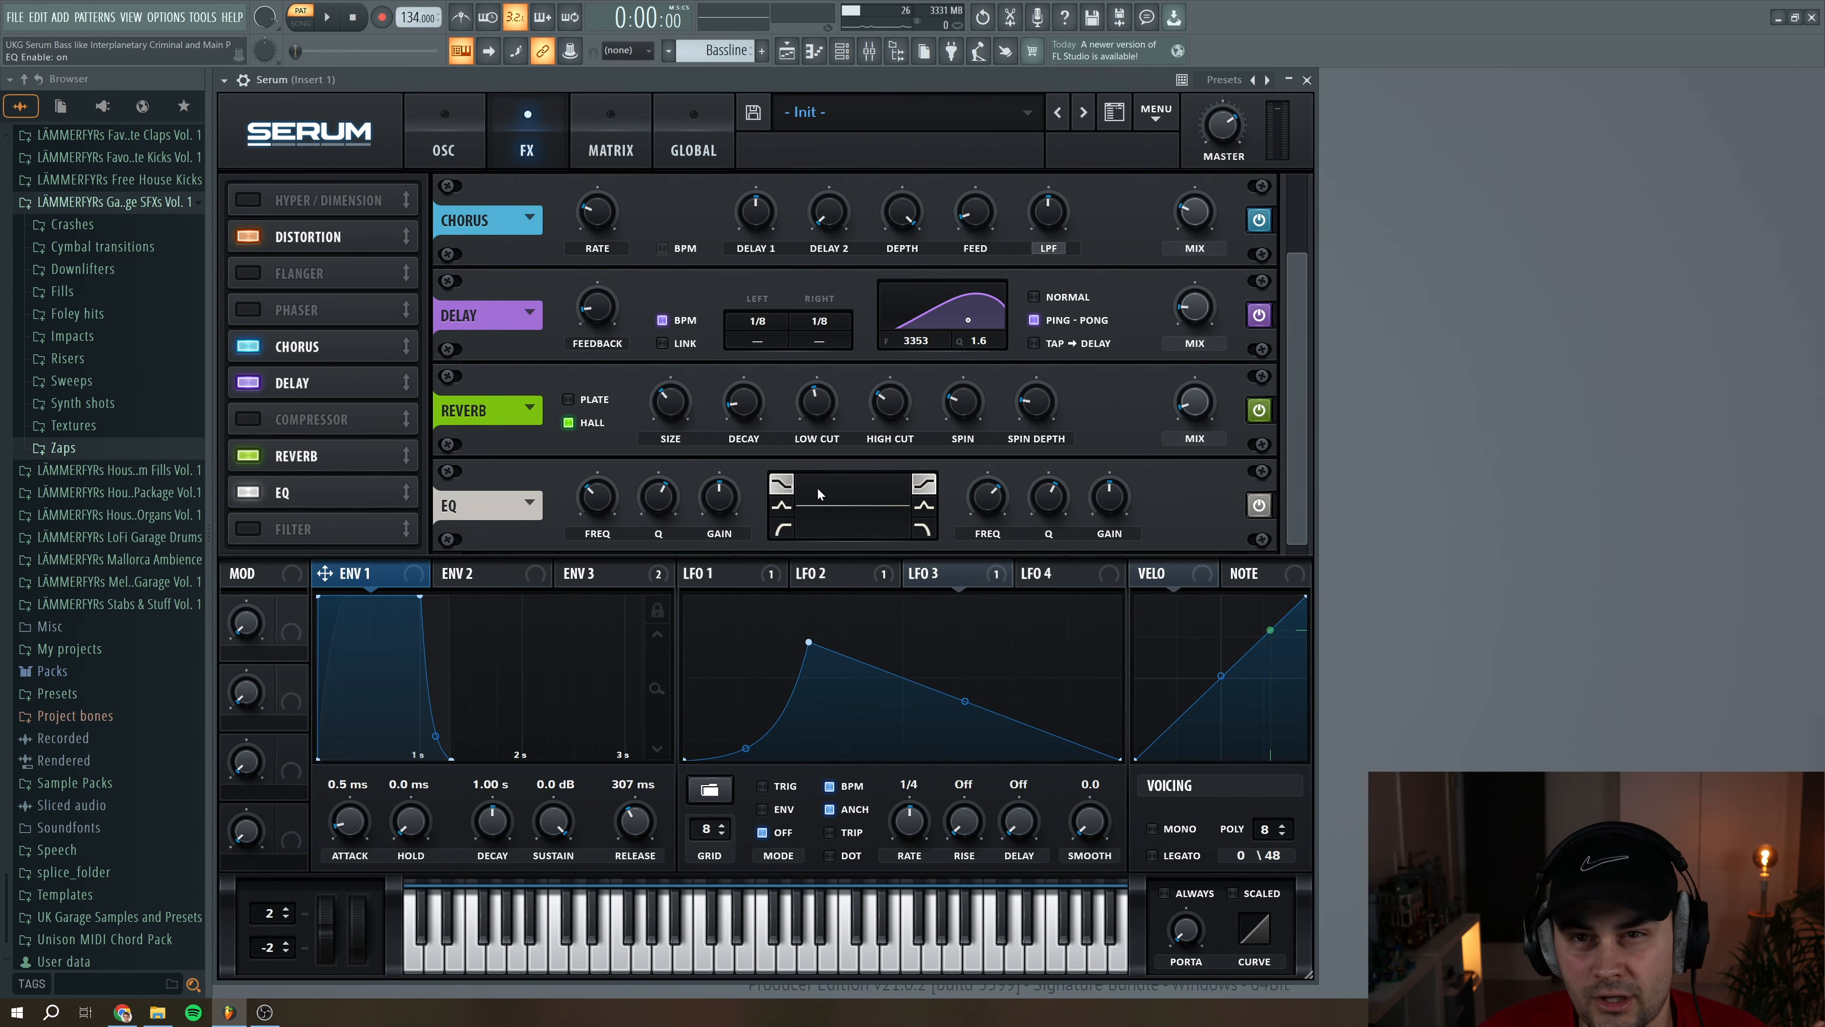
left_click_drag(720, 511, 721, 507)
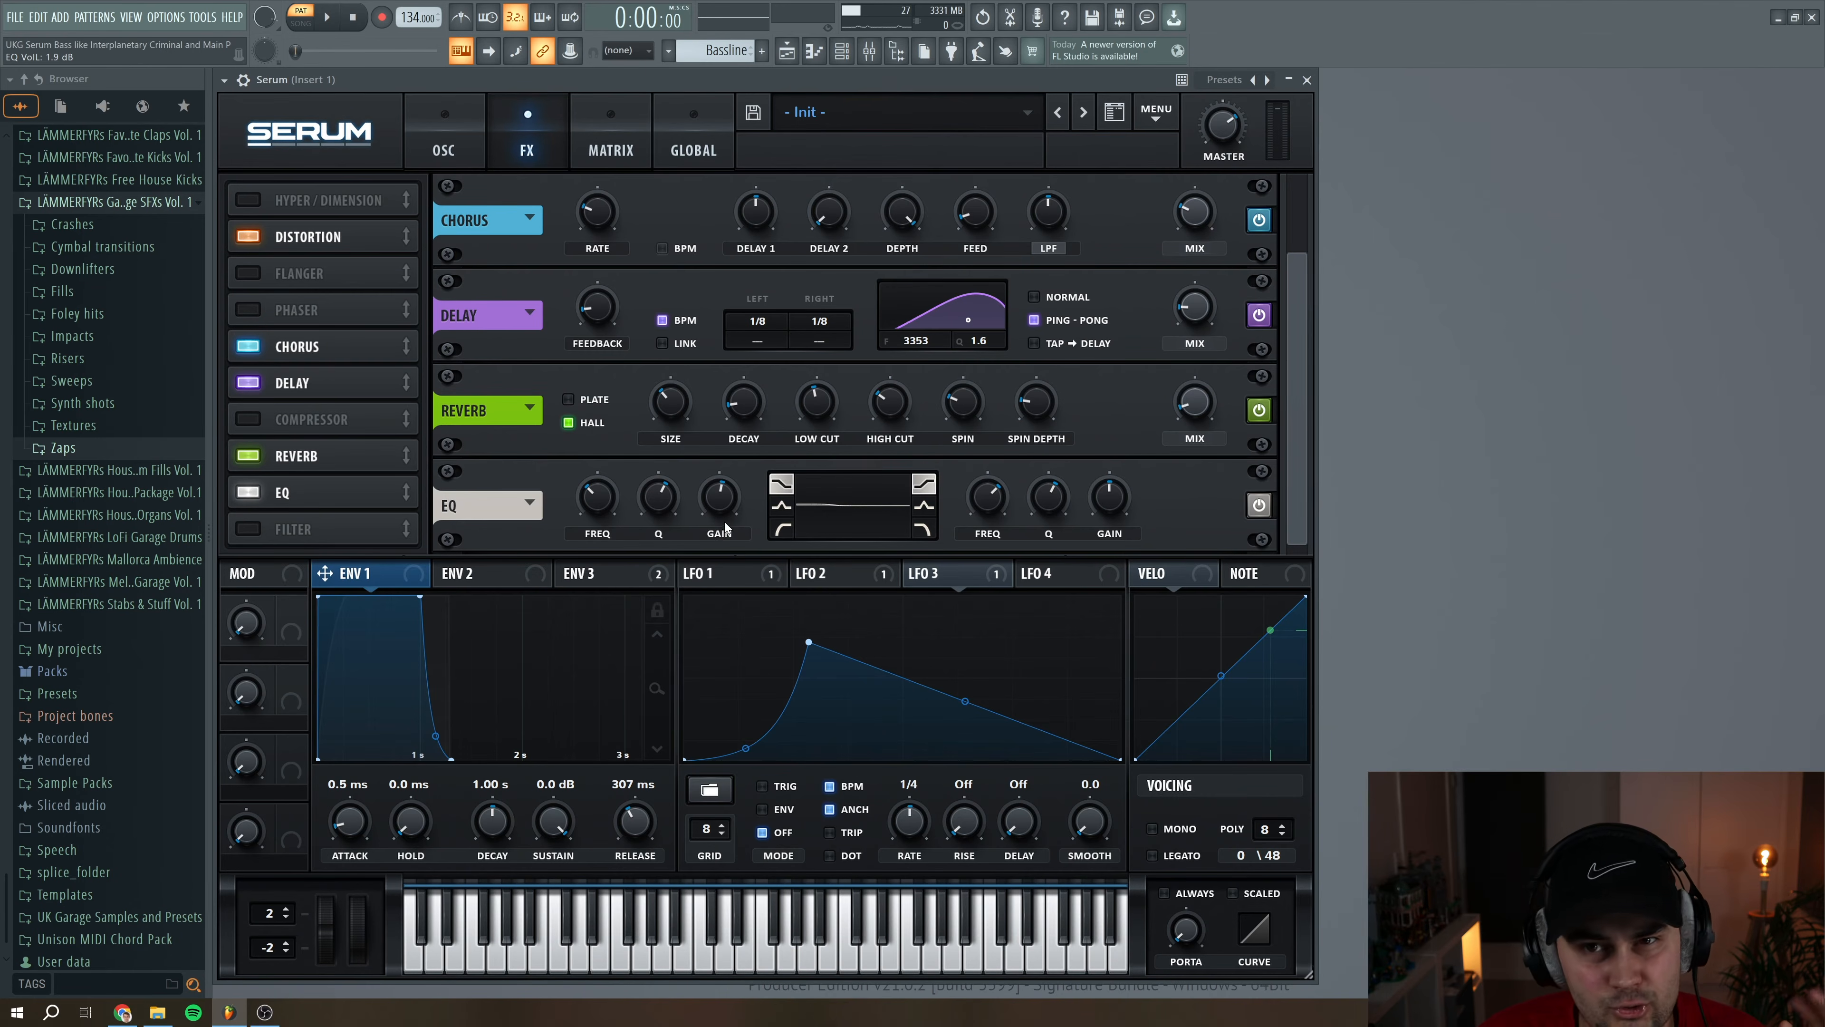
left_click(990, 515)
left_click(1105, 507)
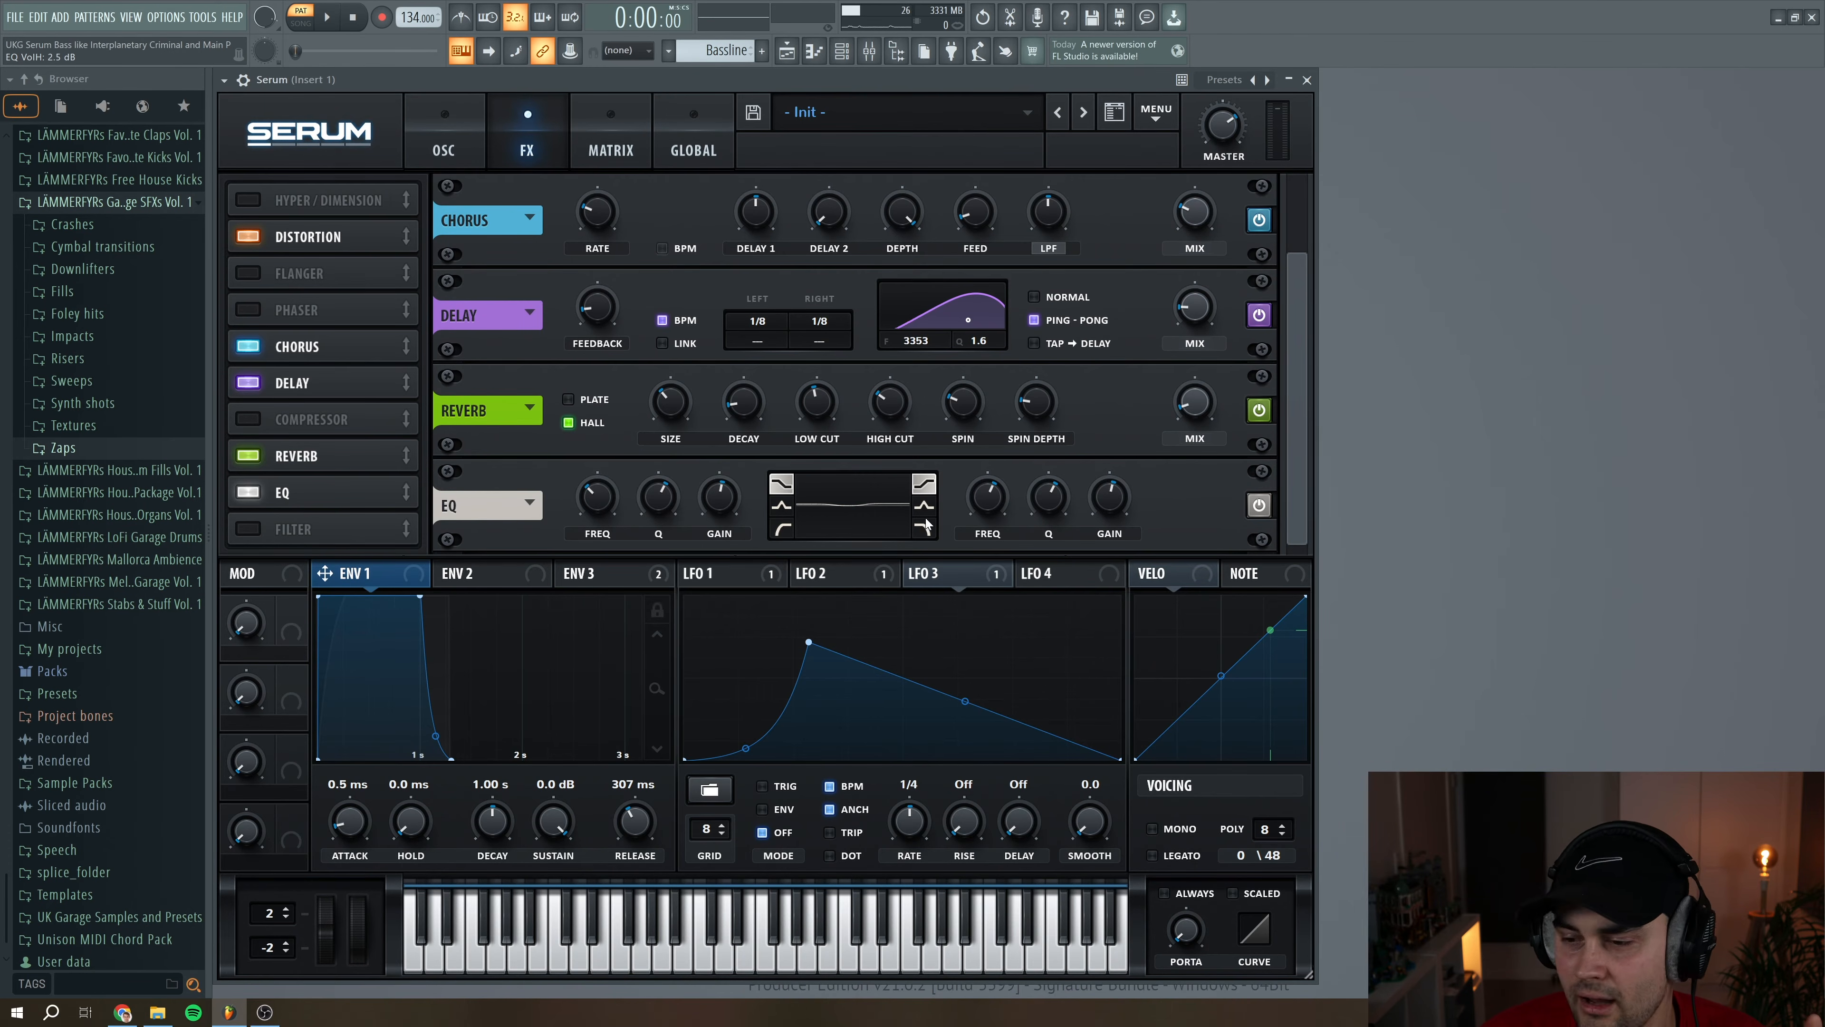
key("space")
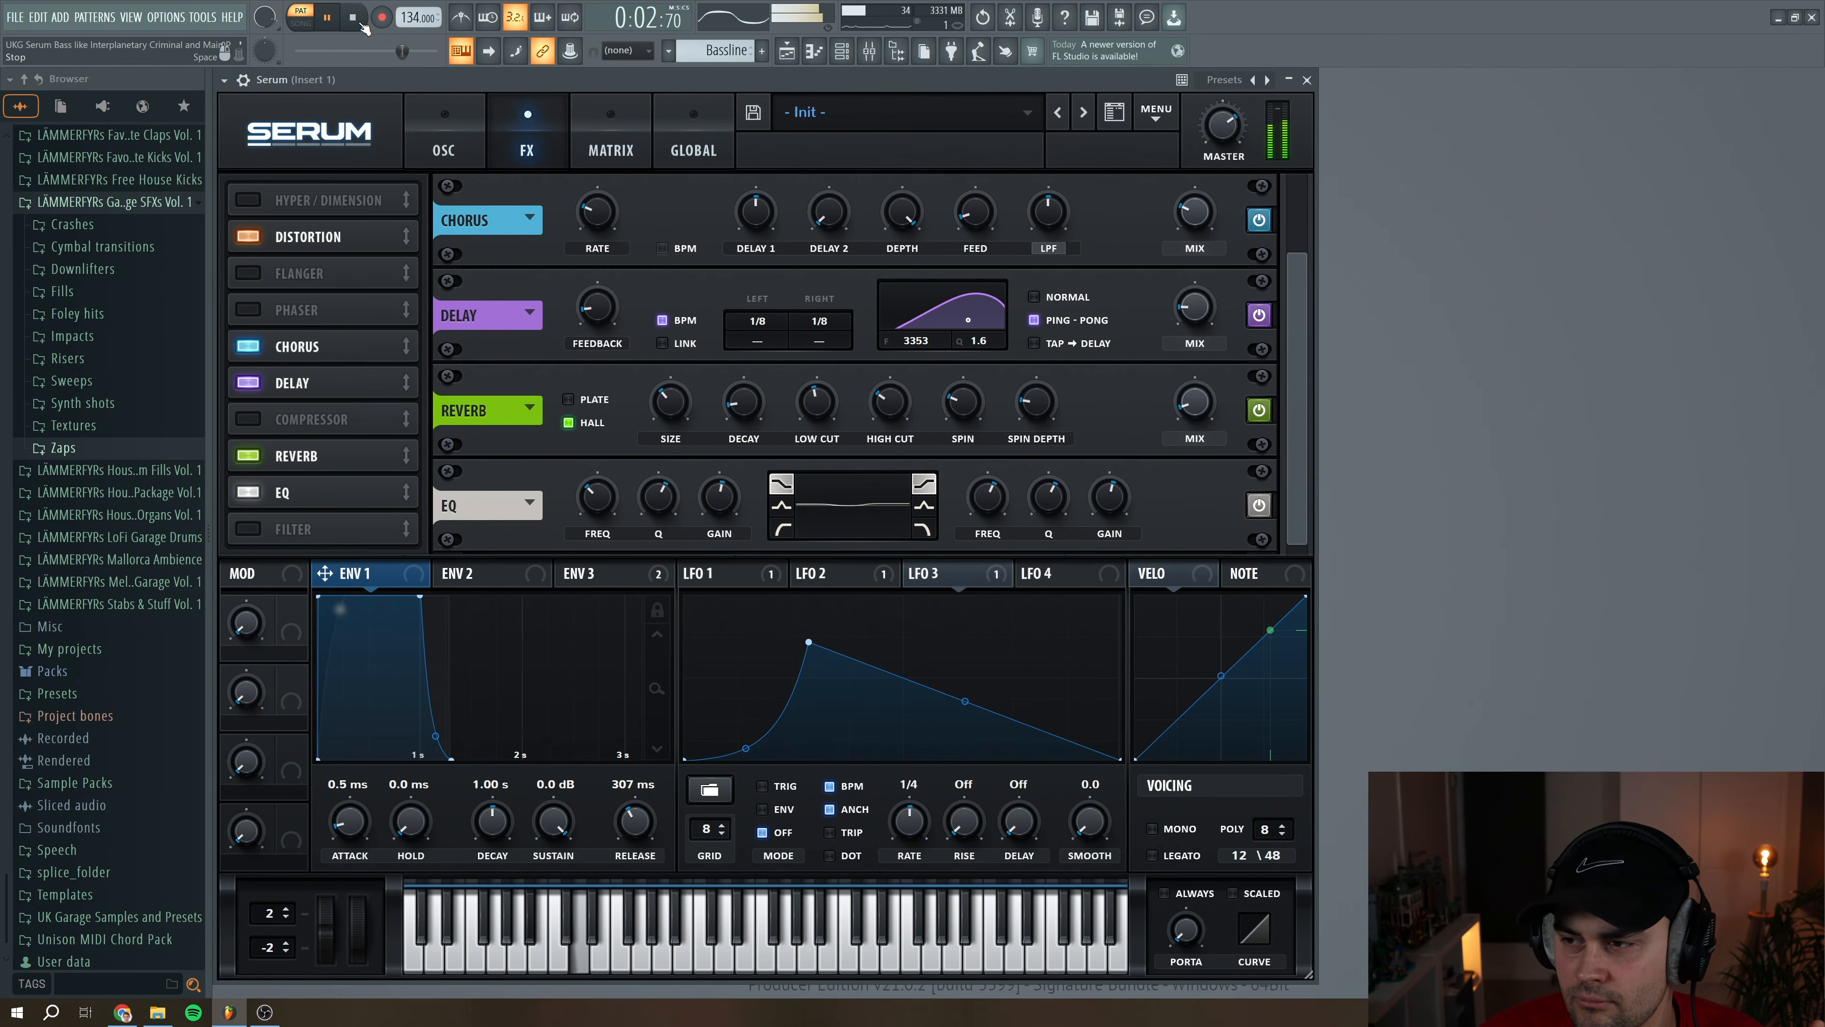
left_click(362, 24)
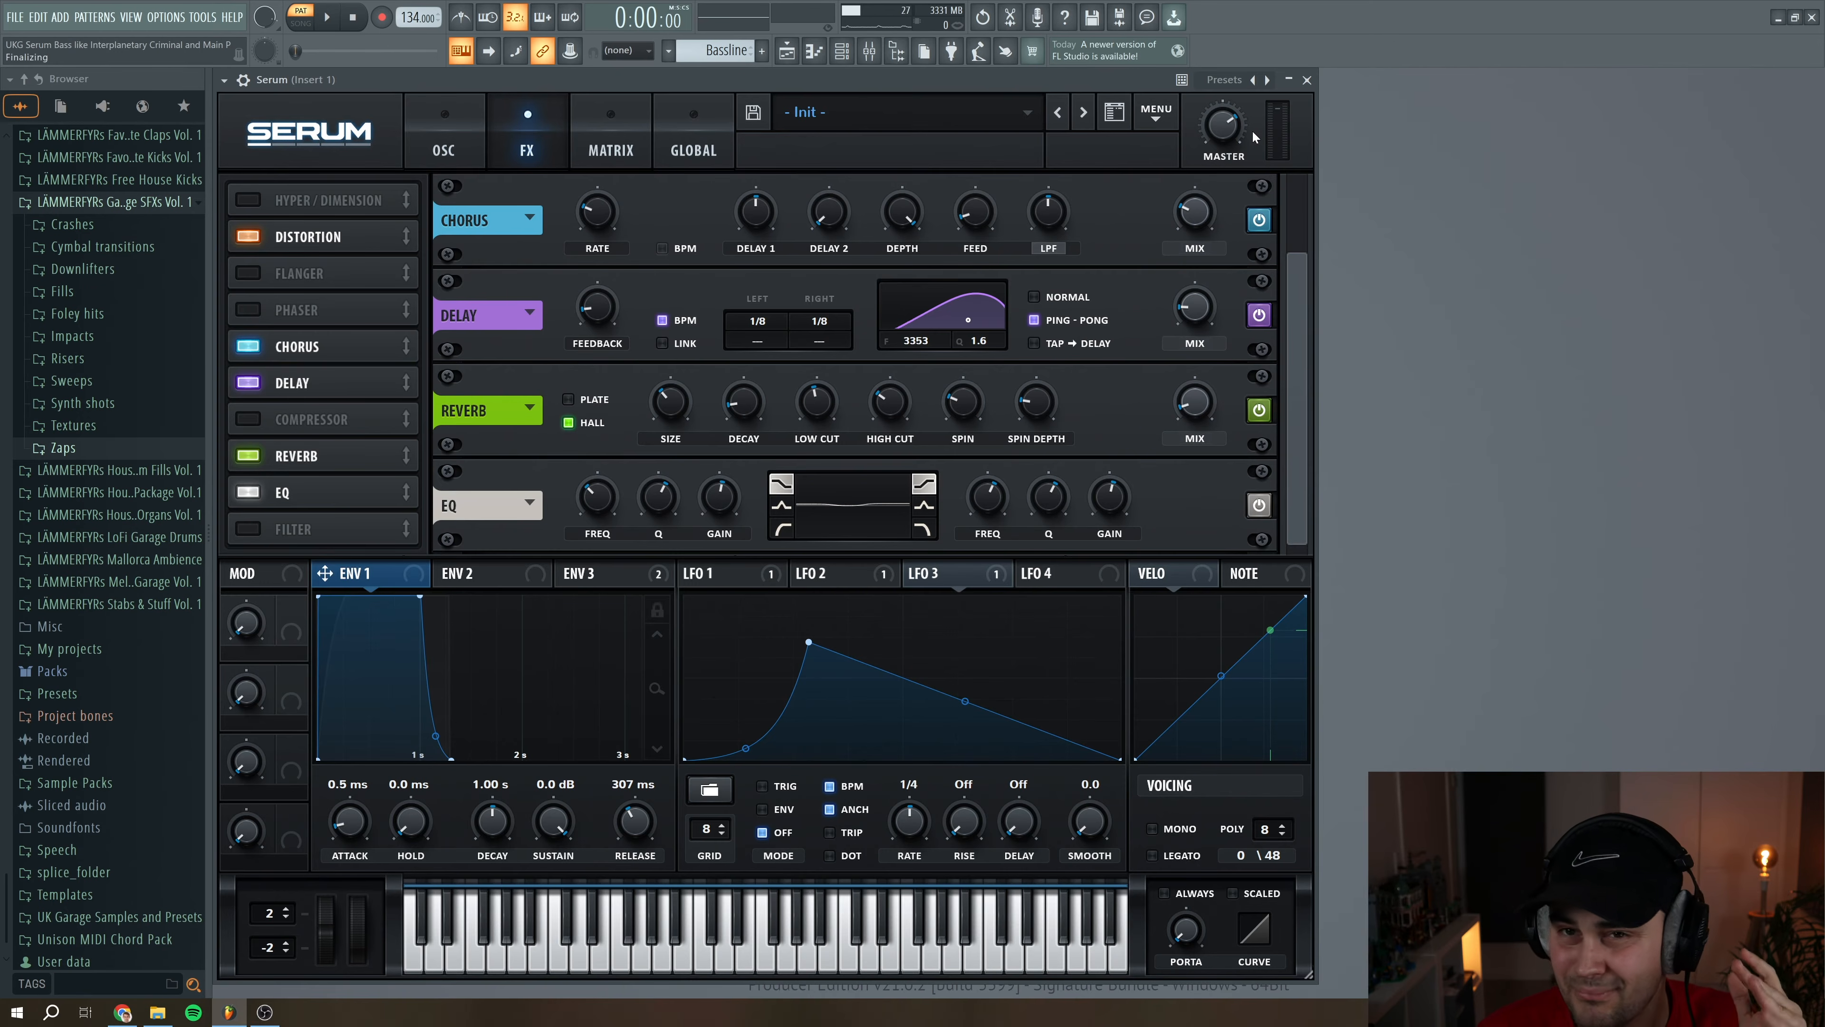
Play back the bassline again to hear the complete Serum effects chain
mouse_move(1244, 127)
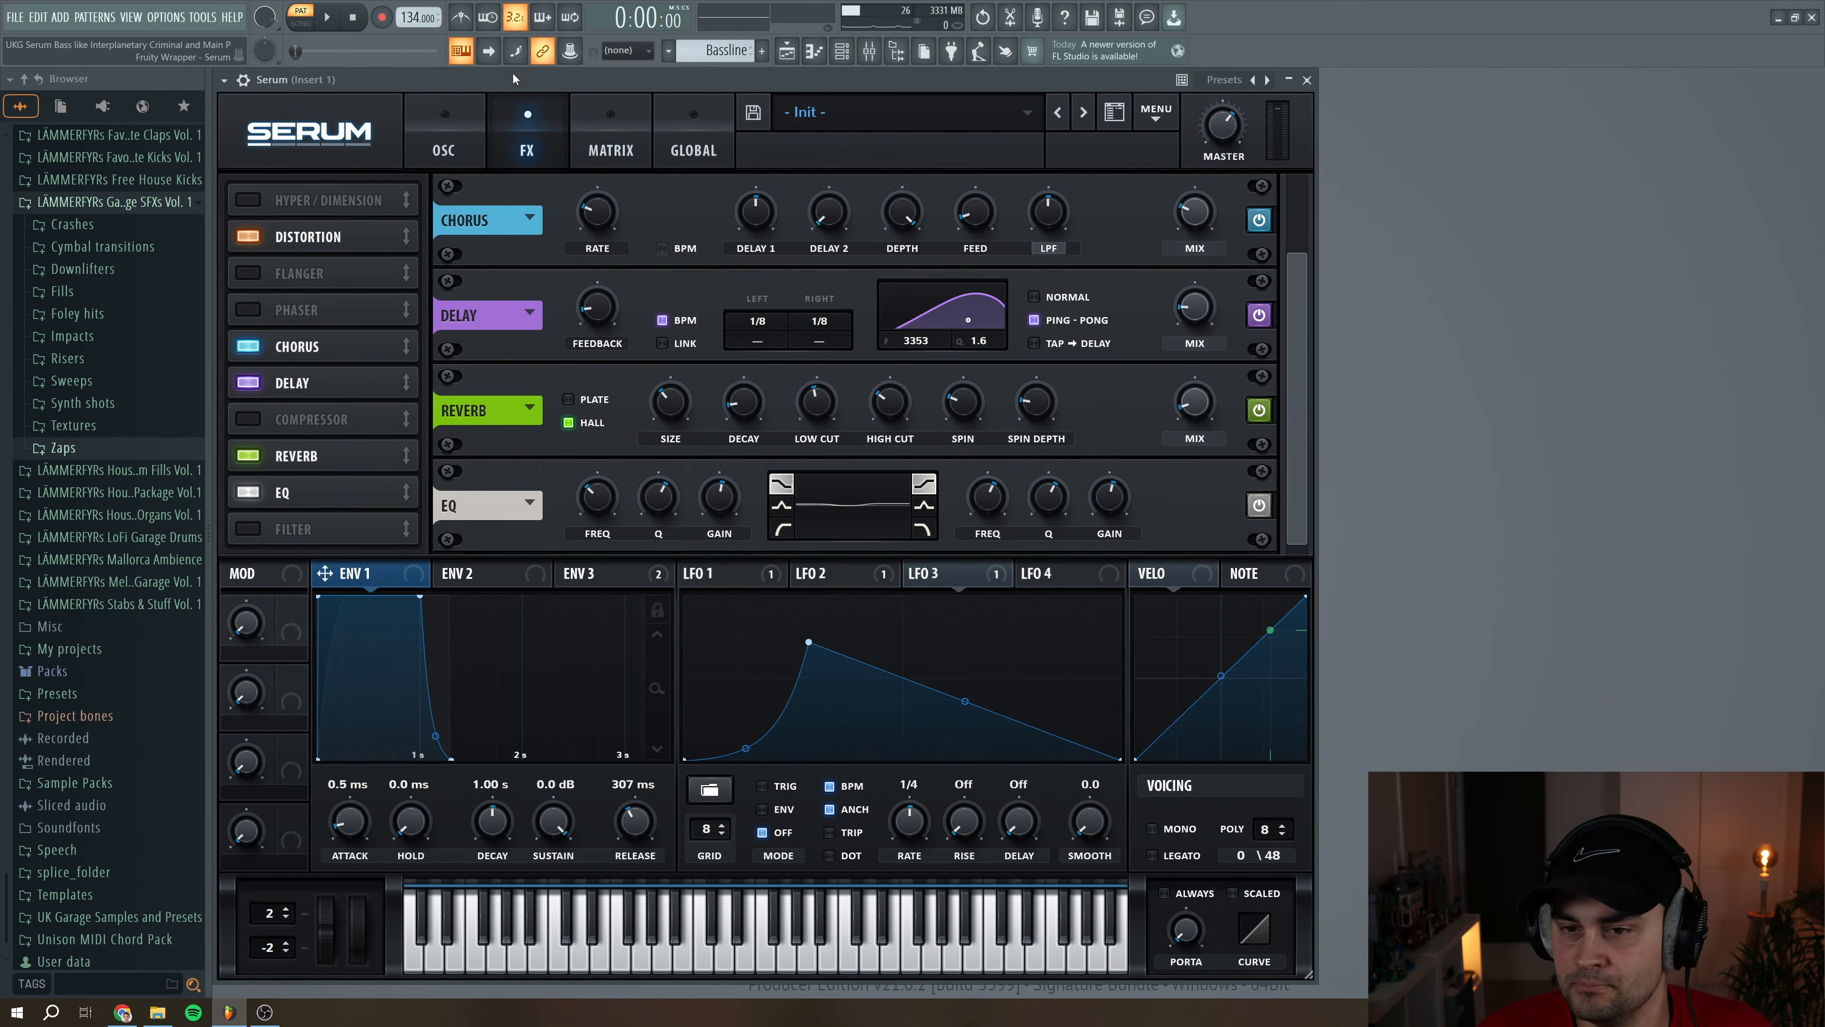
left_click(326, 19)
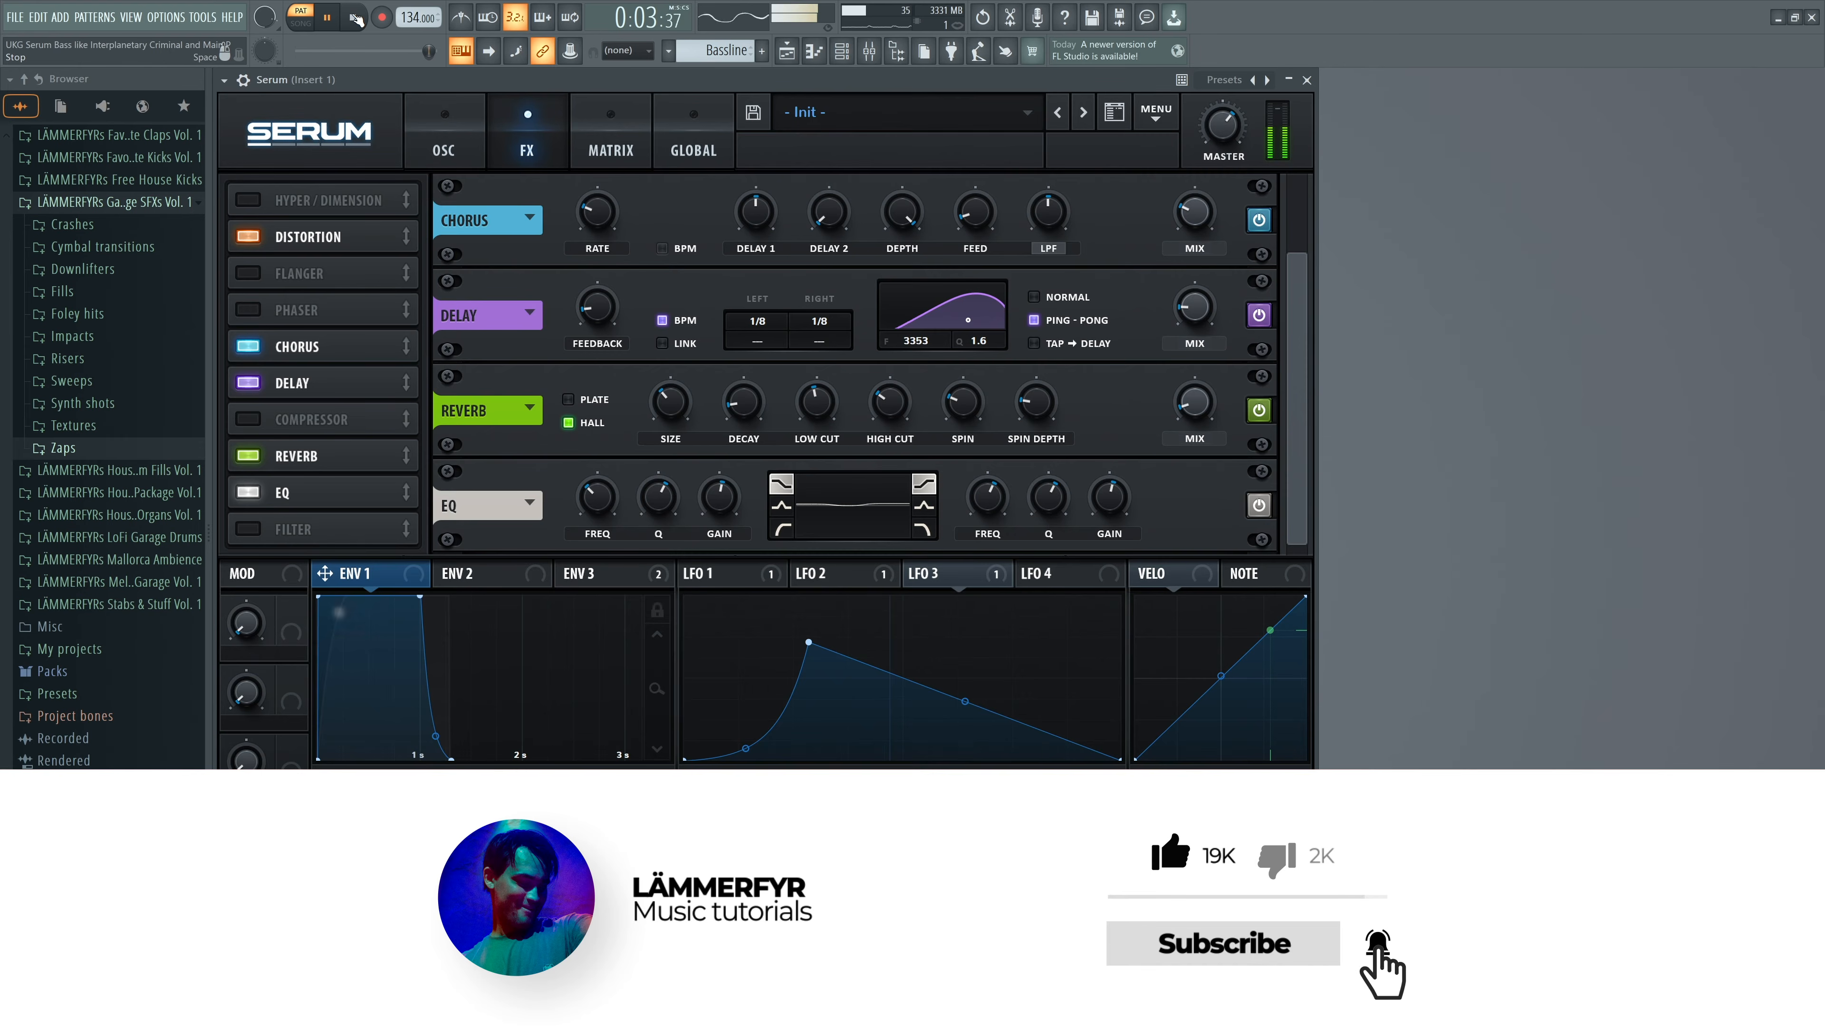
left_click(354, 18)
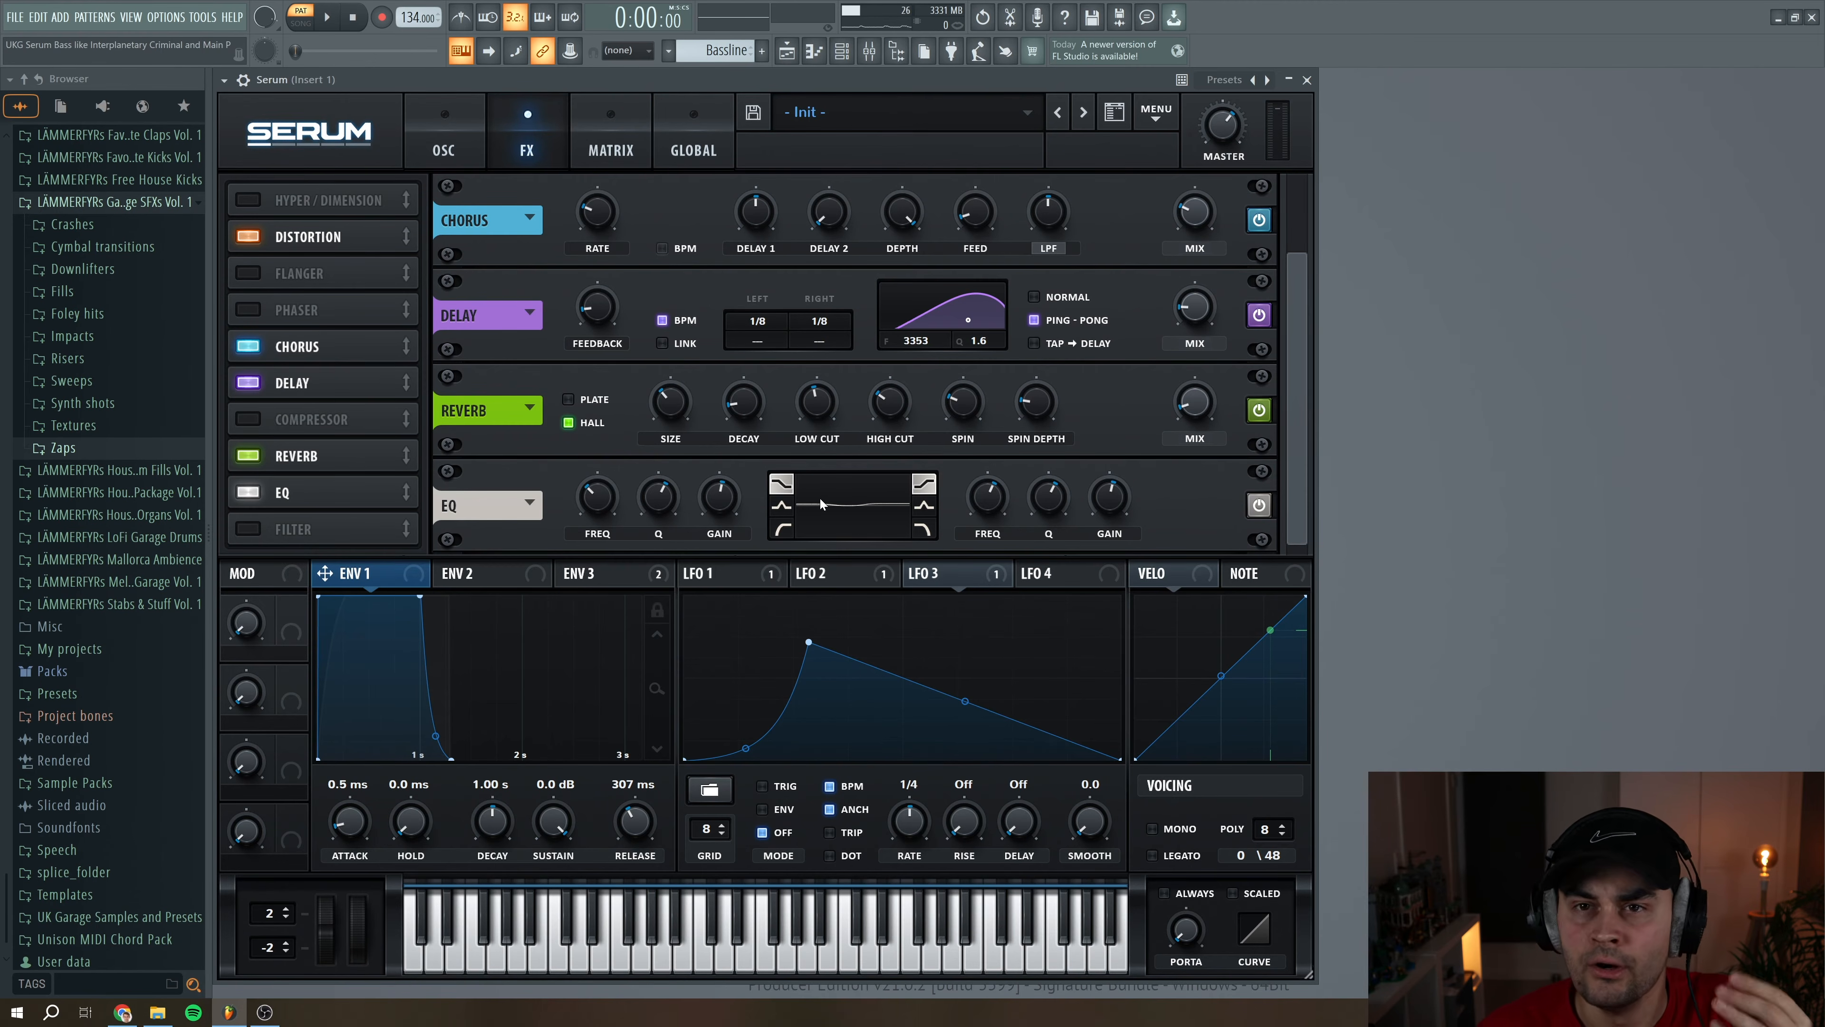
Enable Decapitator on mixer Insert 1, show its settings while auditioning the bassline, and close its window
key("F9")
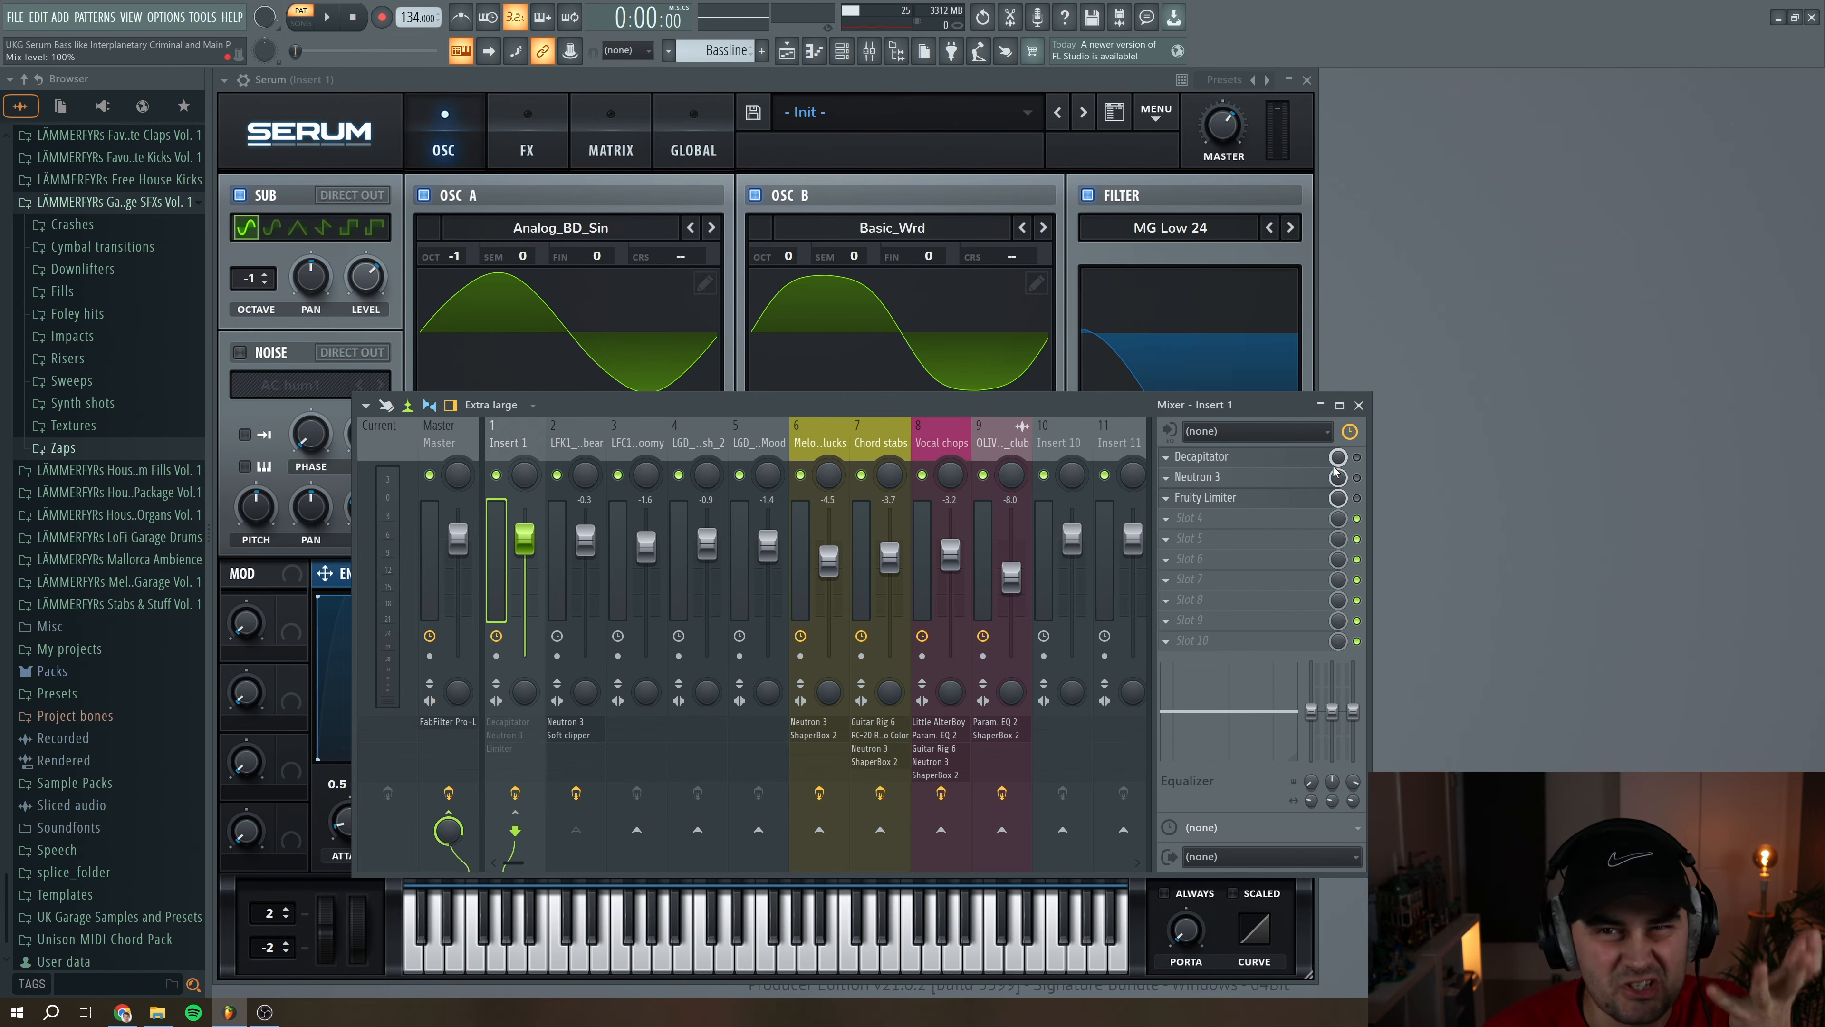
left_click(1357, 456)
left_click(1222, 455)
left_click_drag(642, 276, 727, 305)
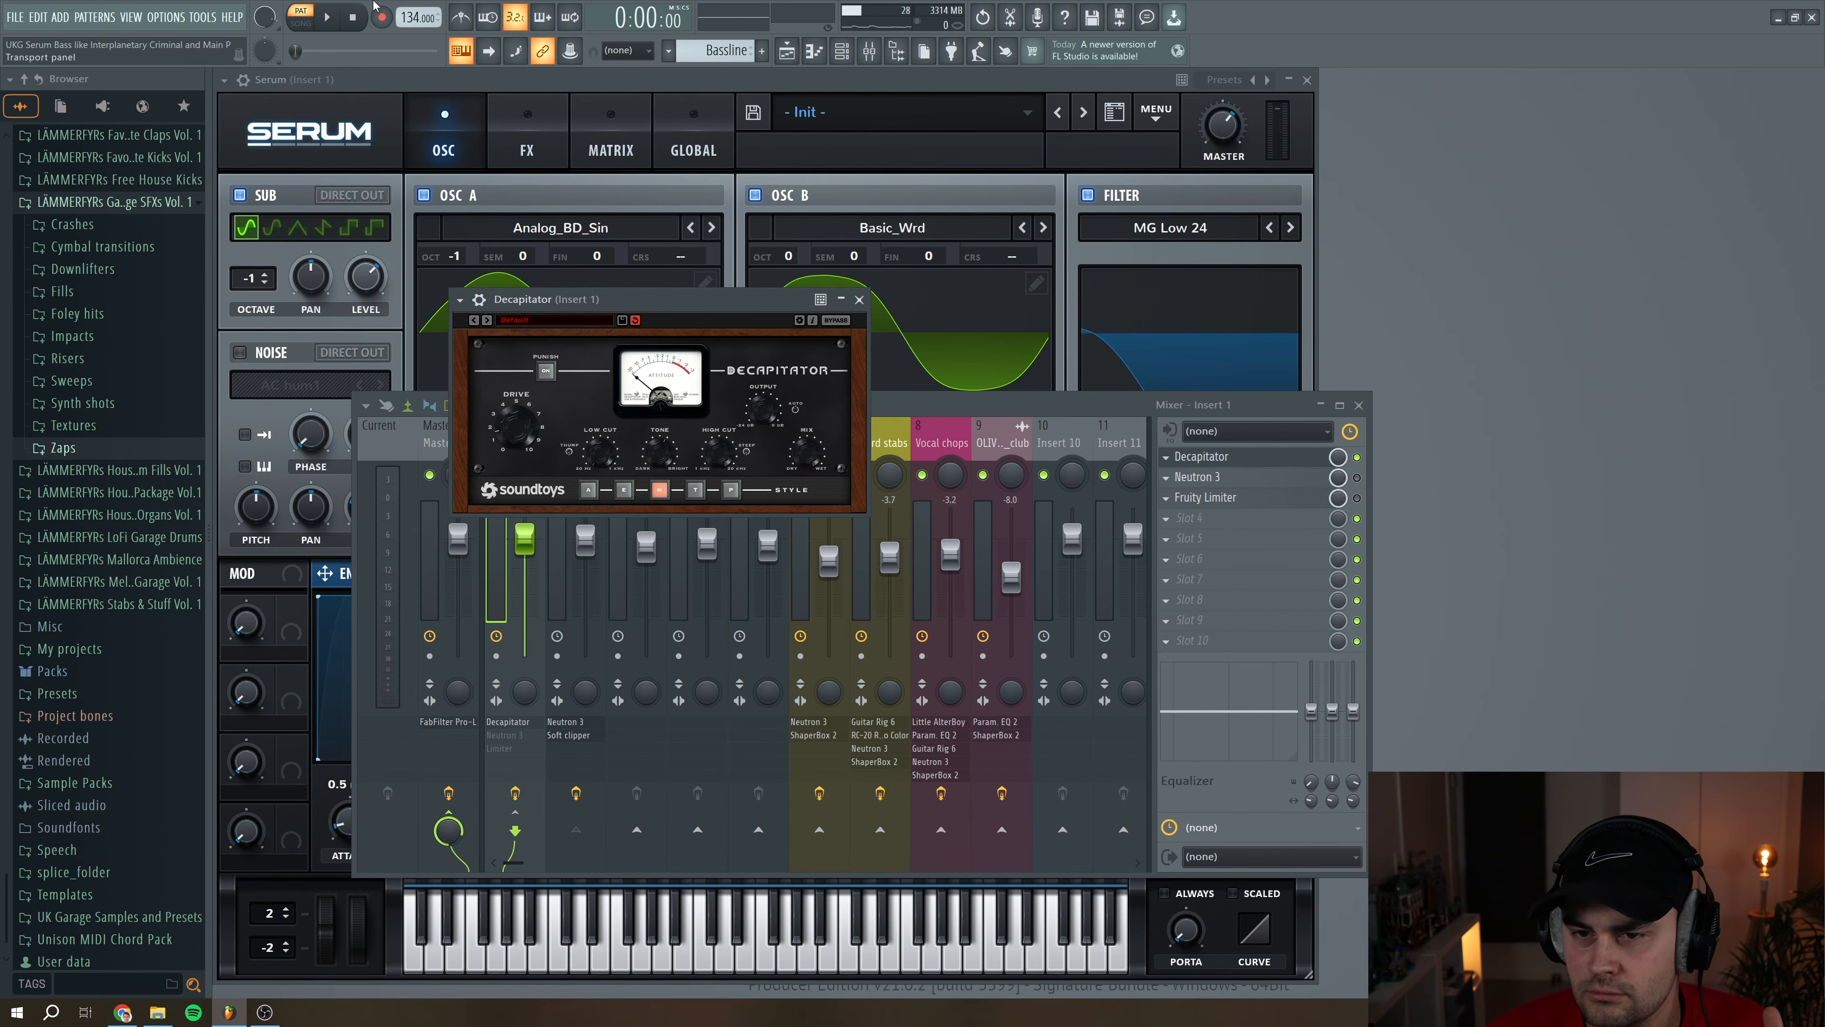
left_click(326, 21)
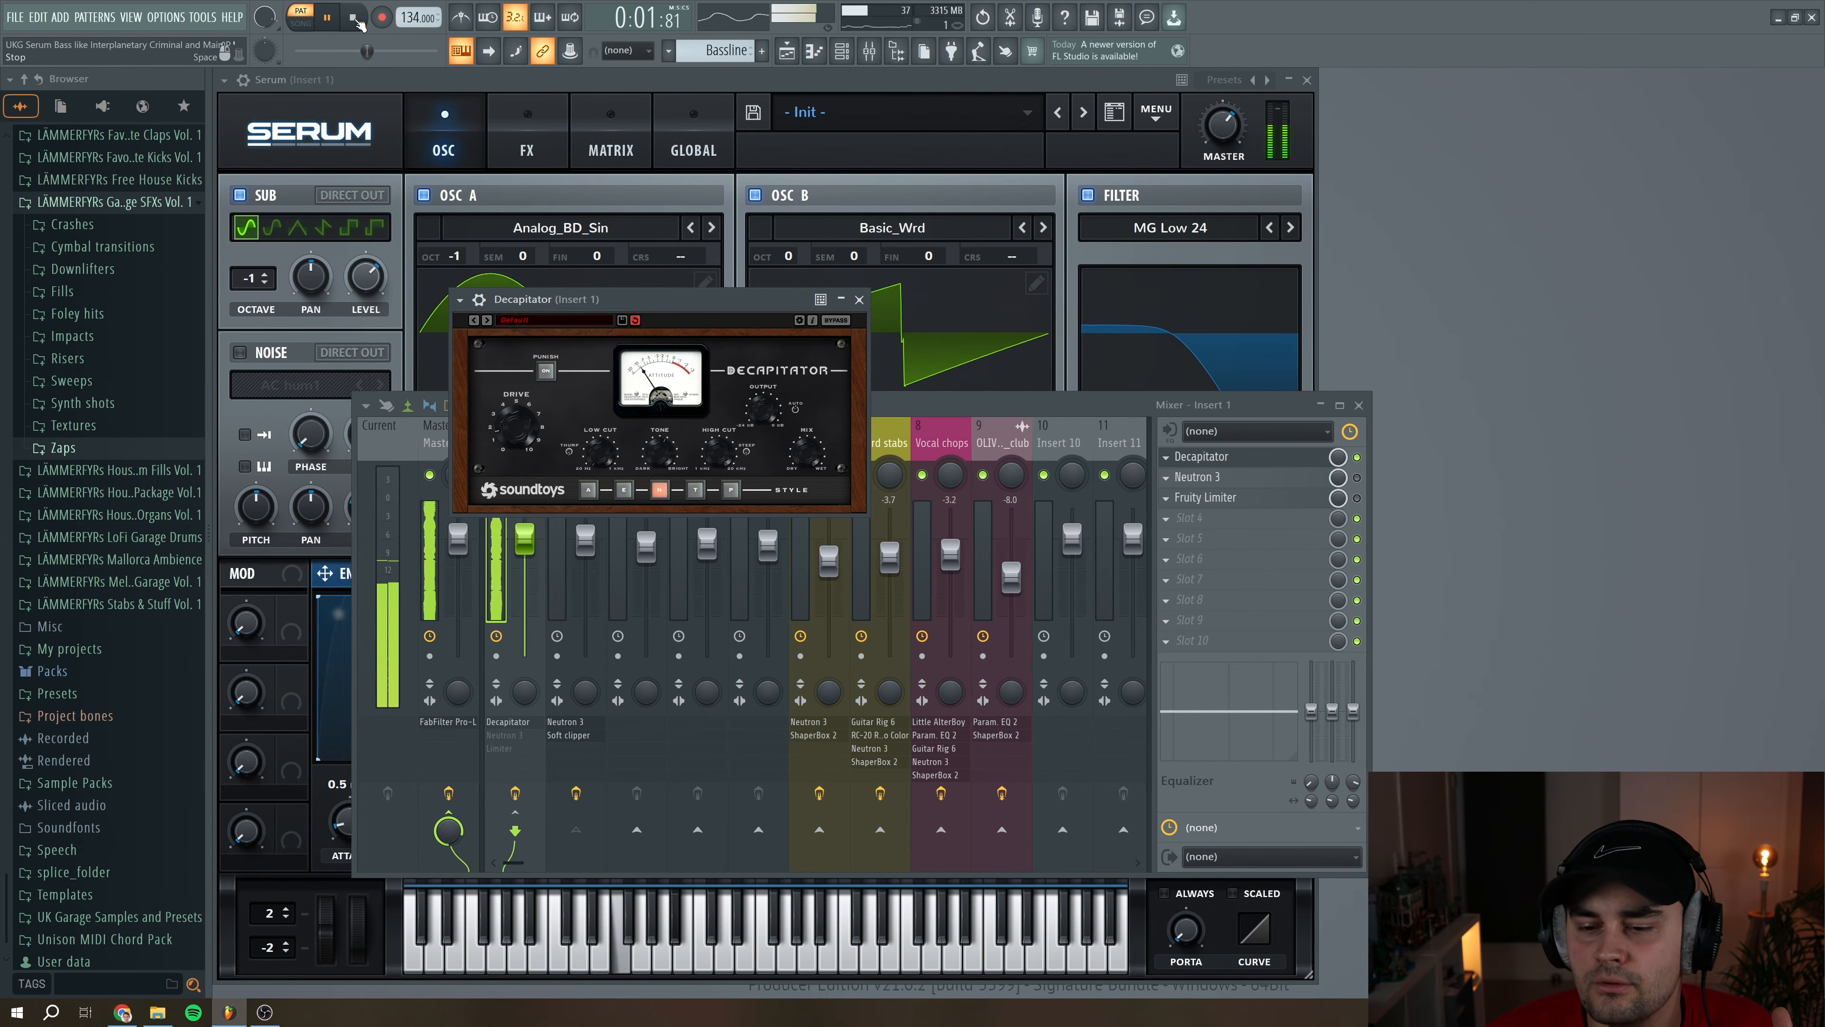
left_click(357, 21)
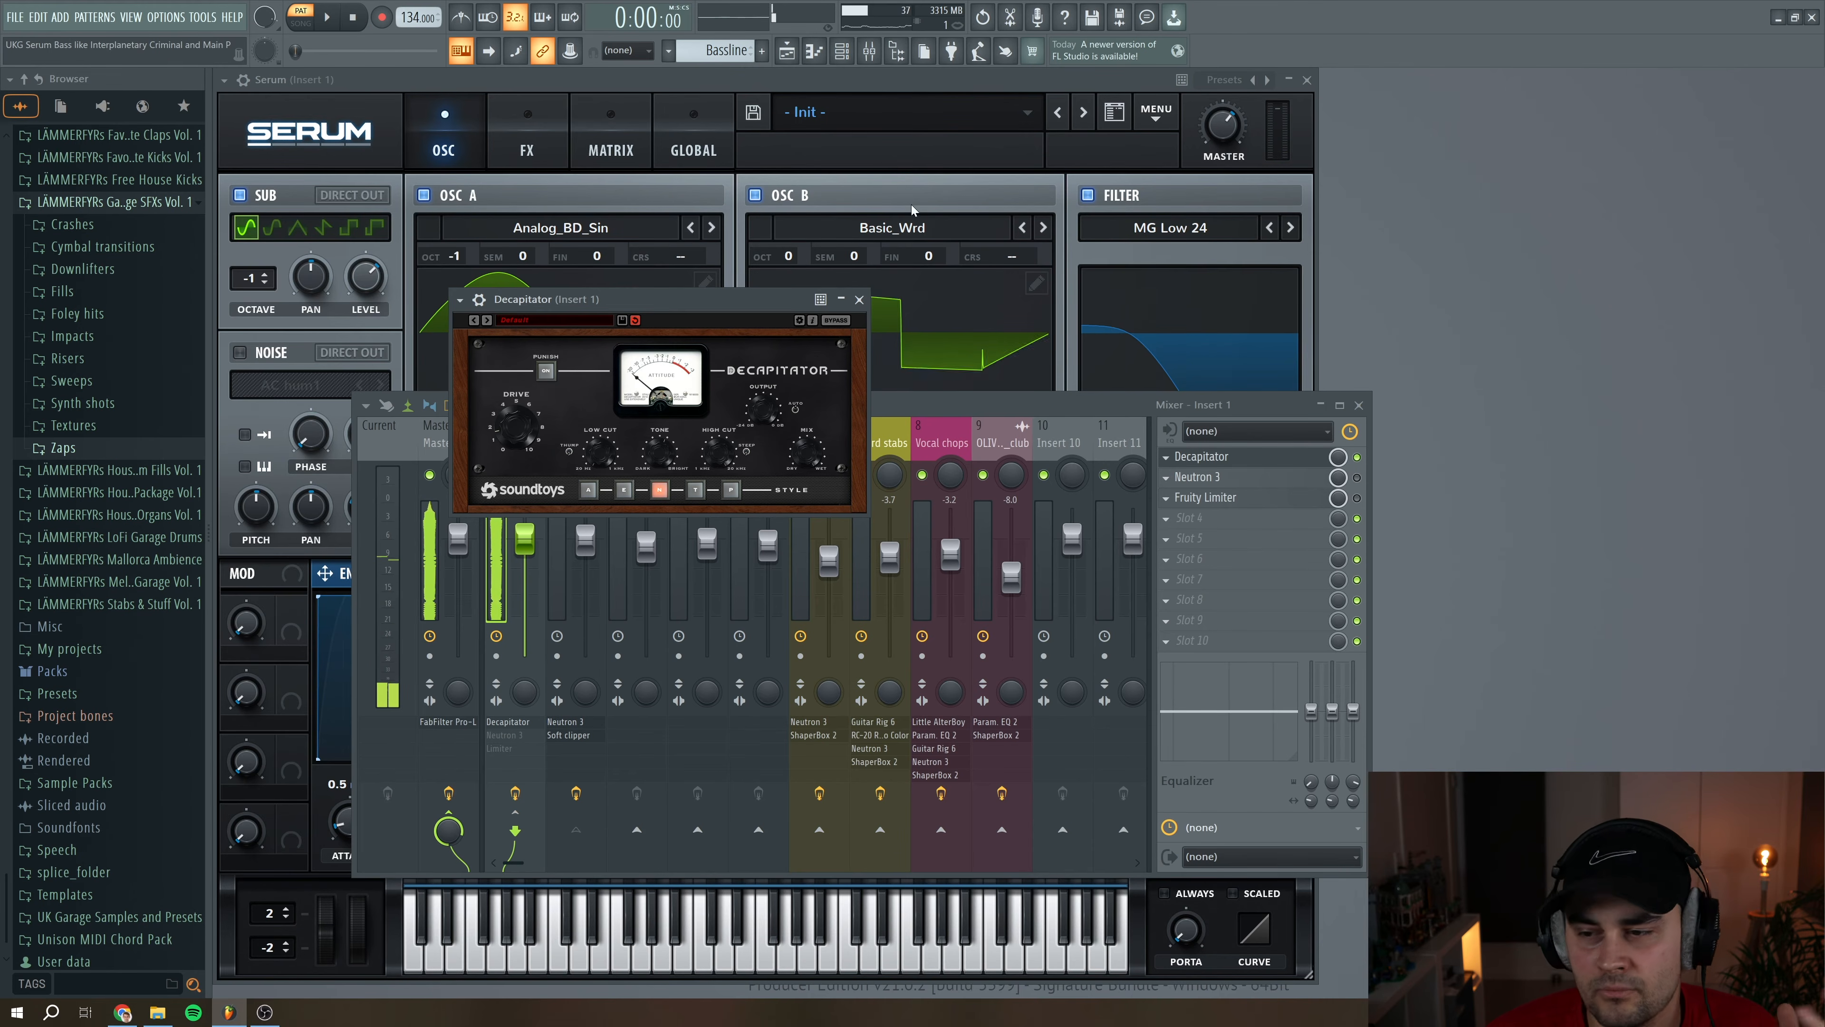
left_click(859, 299)
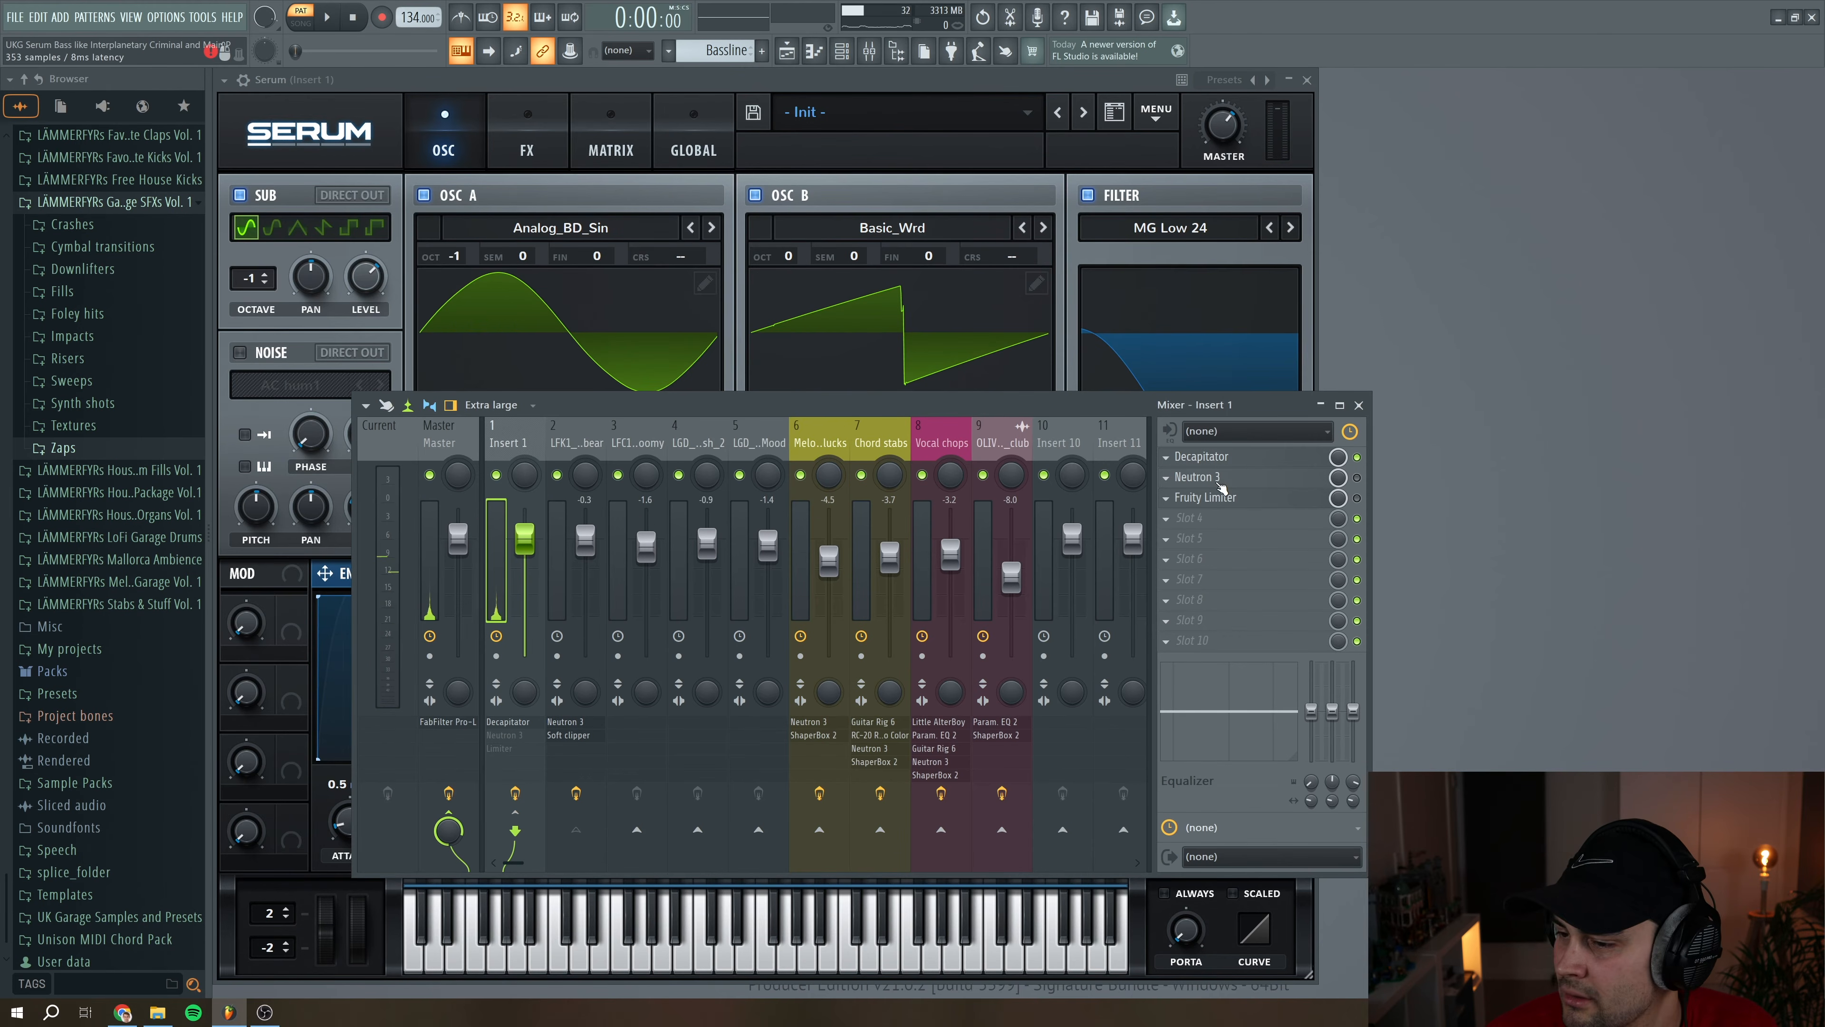
Enable Neutron 3 on Insert 1, show its Exciter module and nudge the crossover between the two bands slightly higher
left_click(1356, 477)
left_click(1238, 477)
left_click_drag(571, 240, 706, 253)
left_click(499, 322)
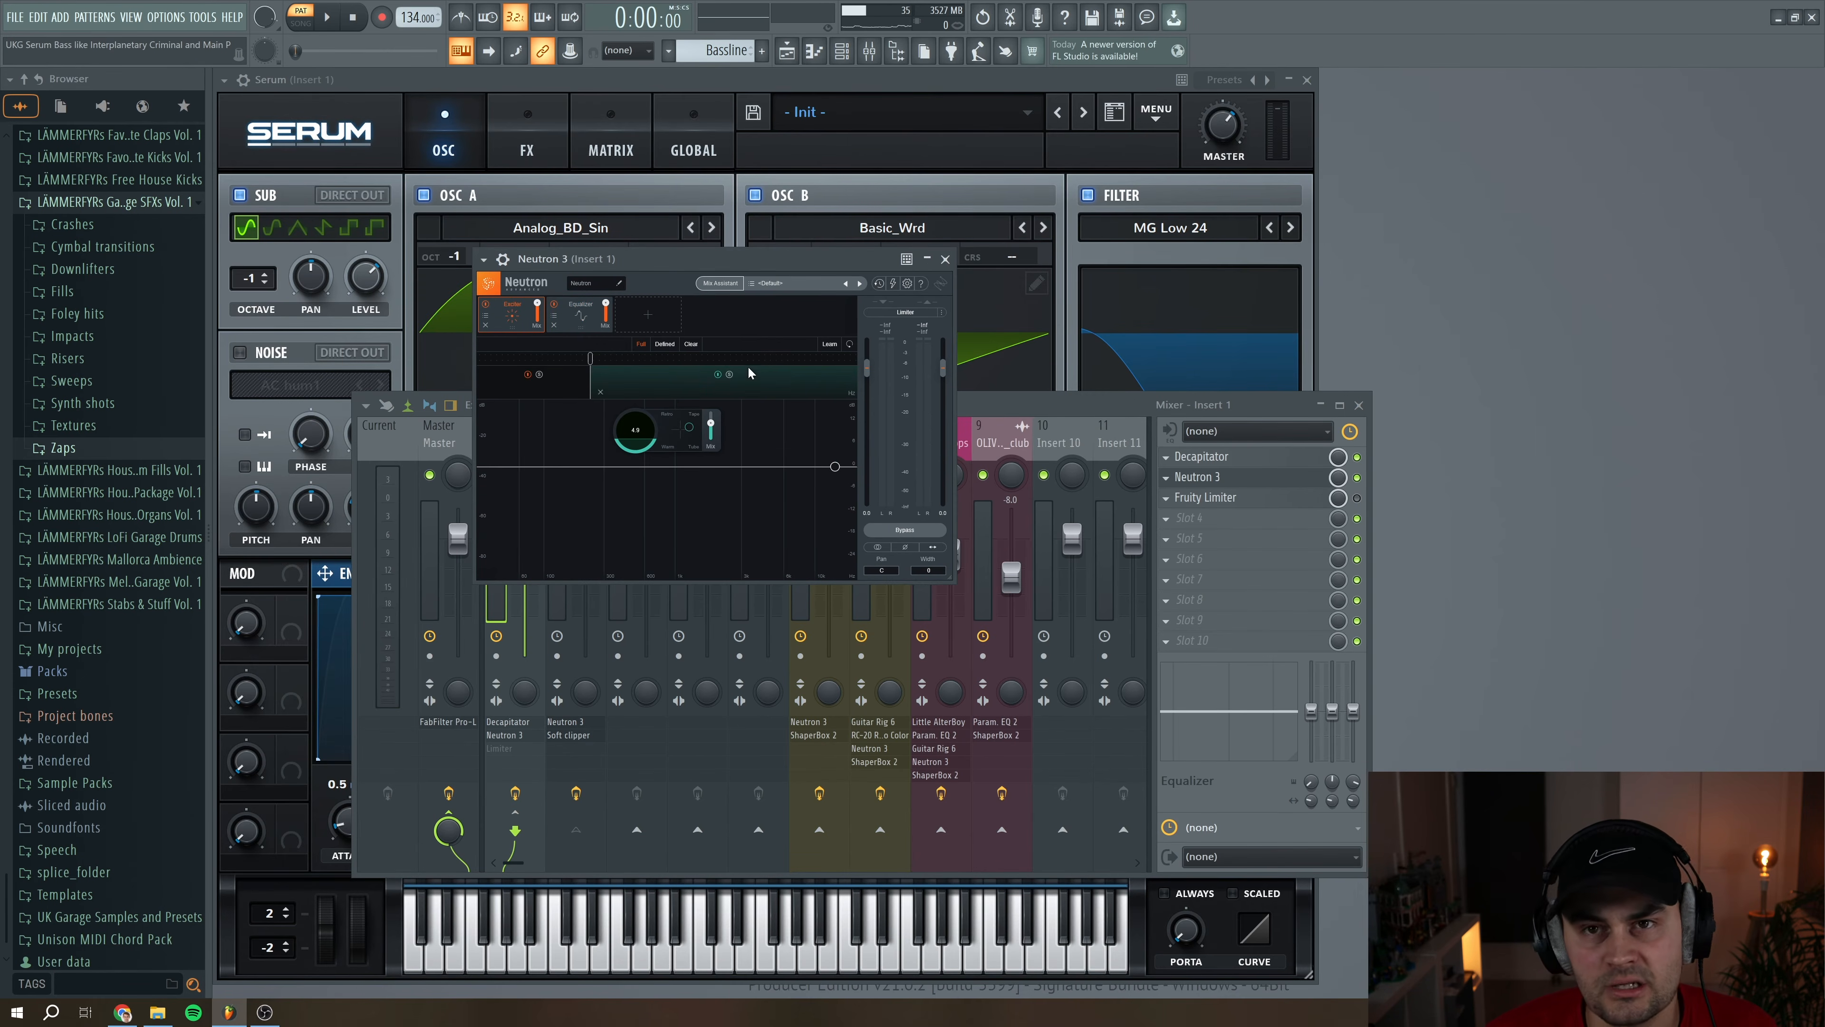
left_click(590, 360)
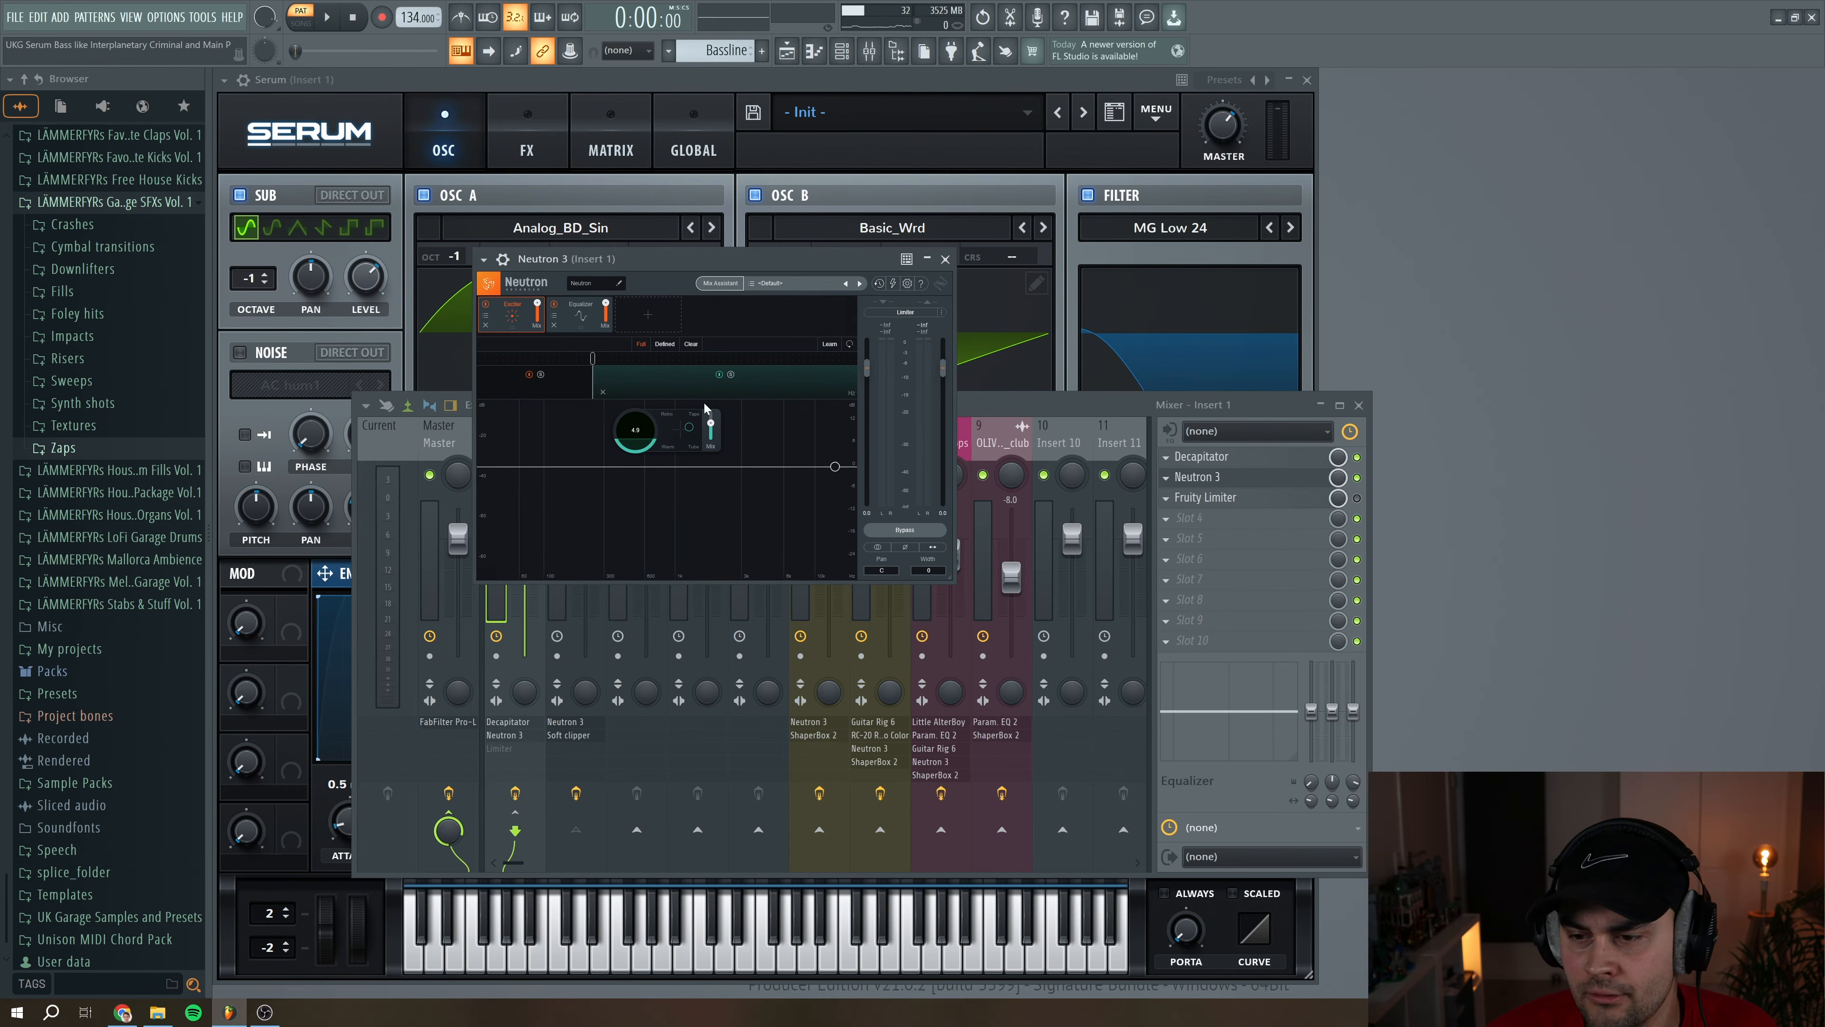
Show Neutron's Equalizer and slightly lower the Flat Lowpass filter's frequency while the bassline plays
left_click(579, 317)
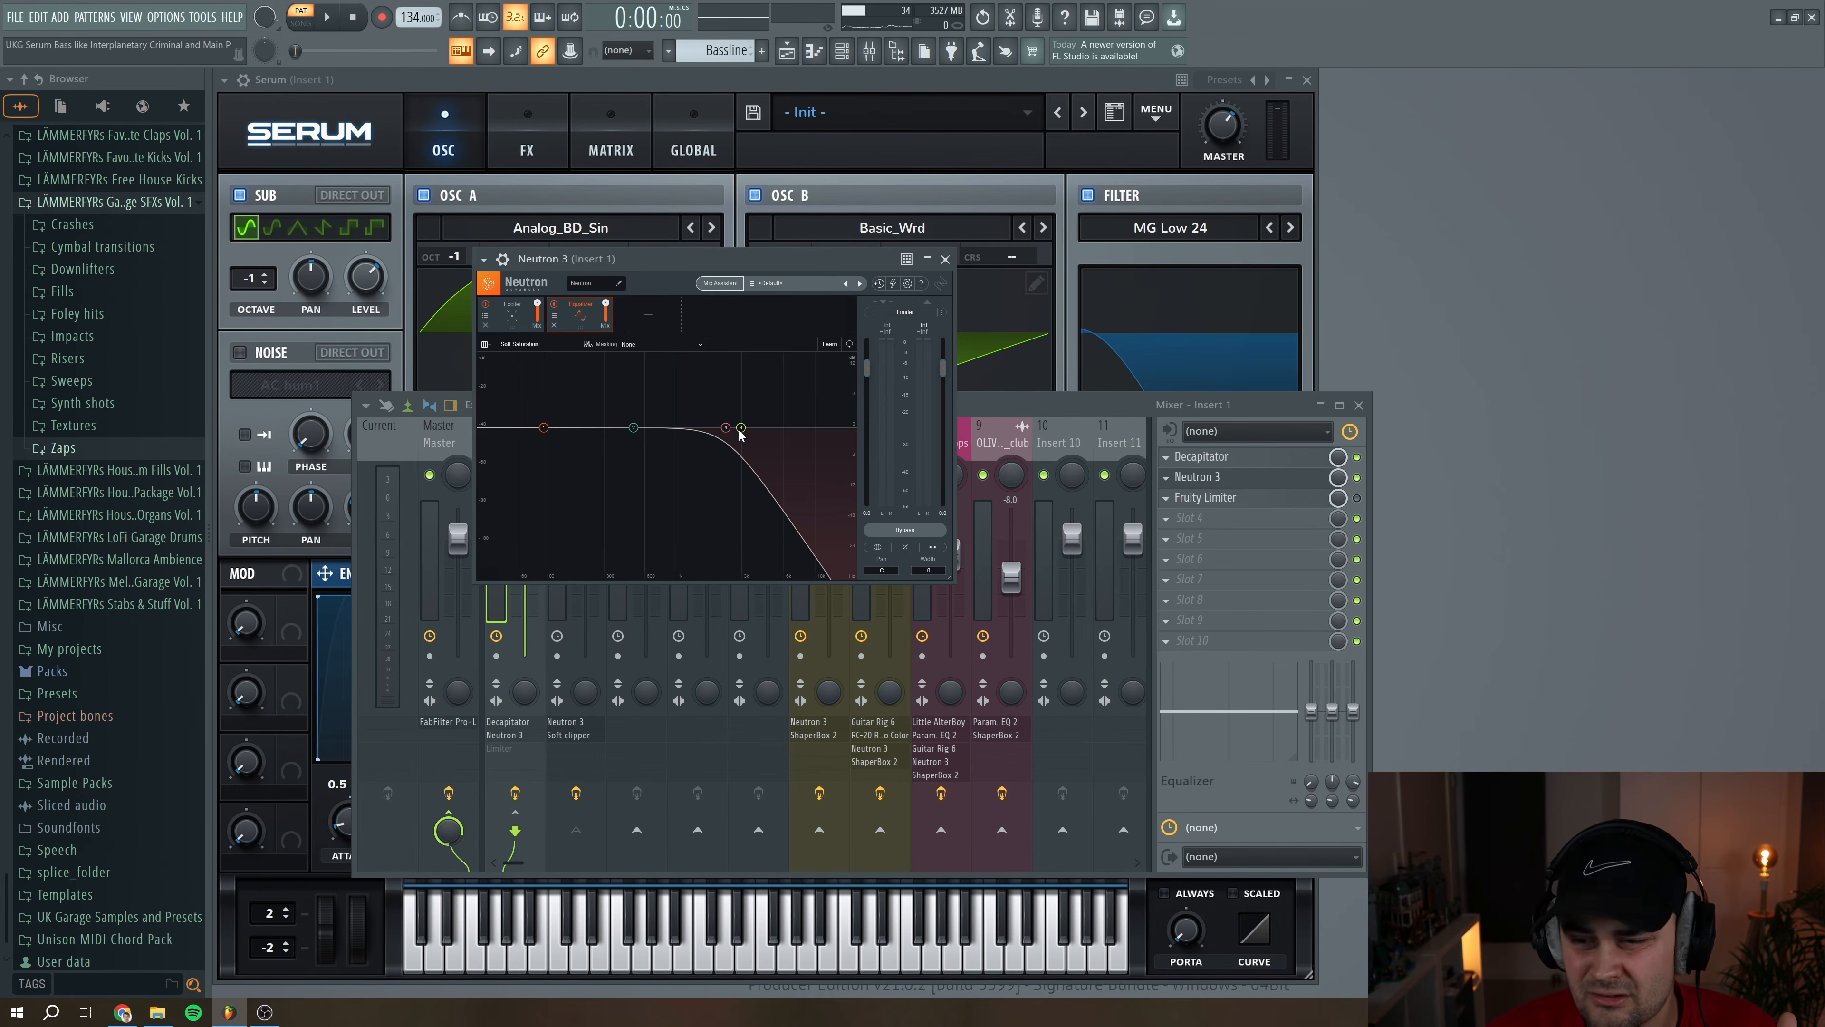
left_click(726, 428)
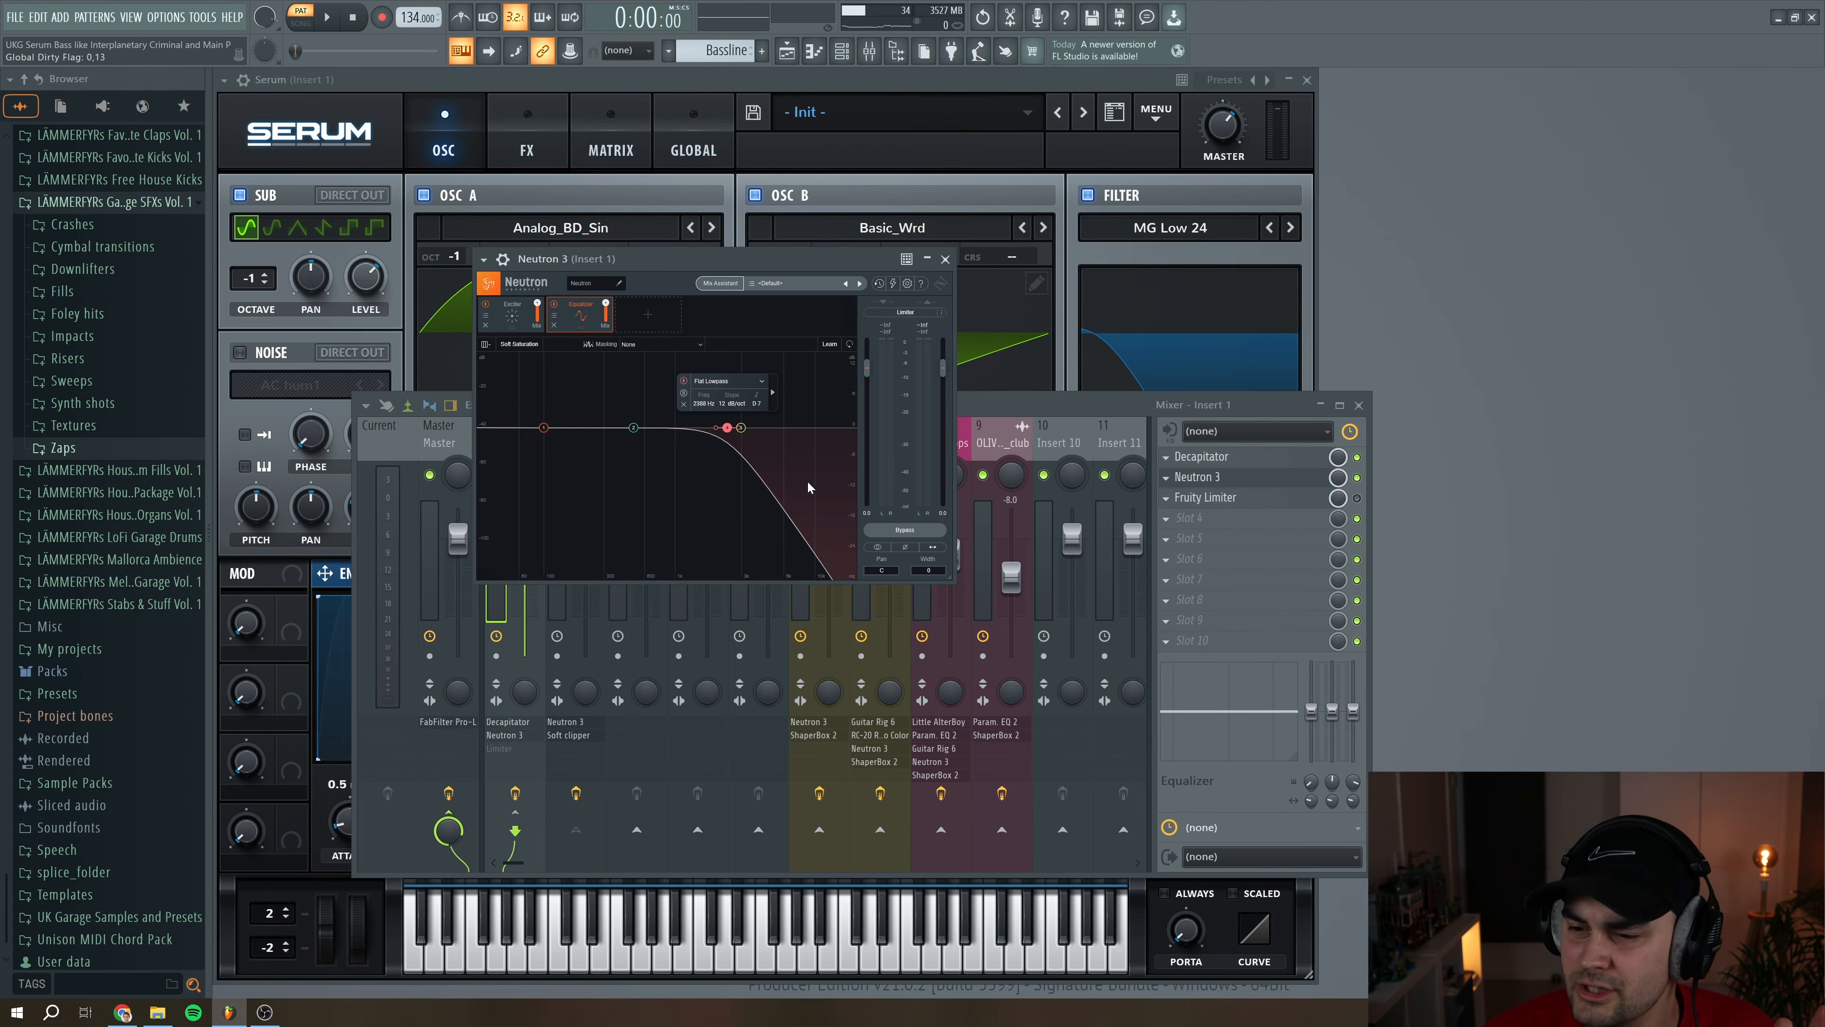
left_click_drag(727, 431, 729, 429)
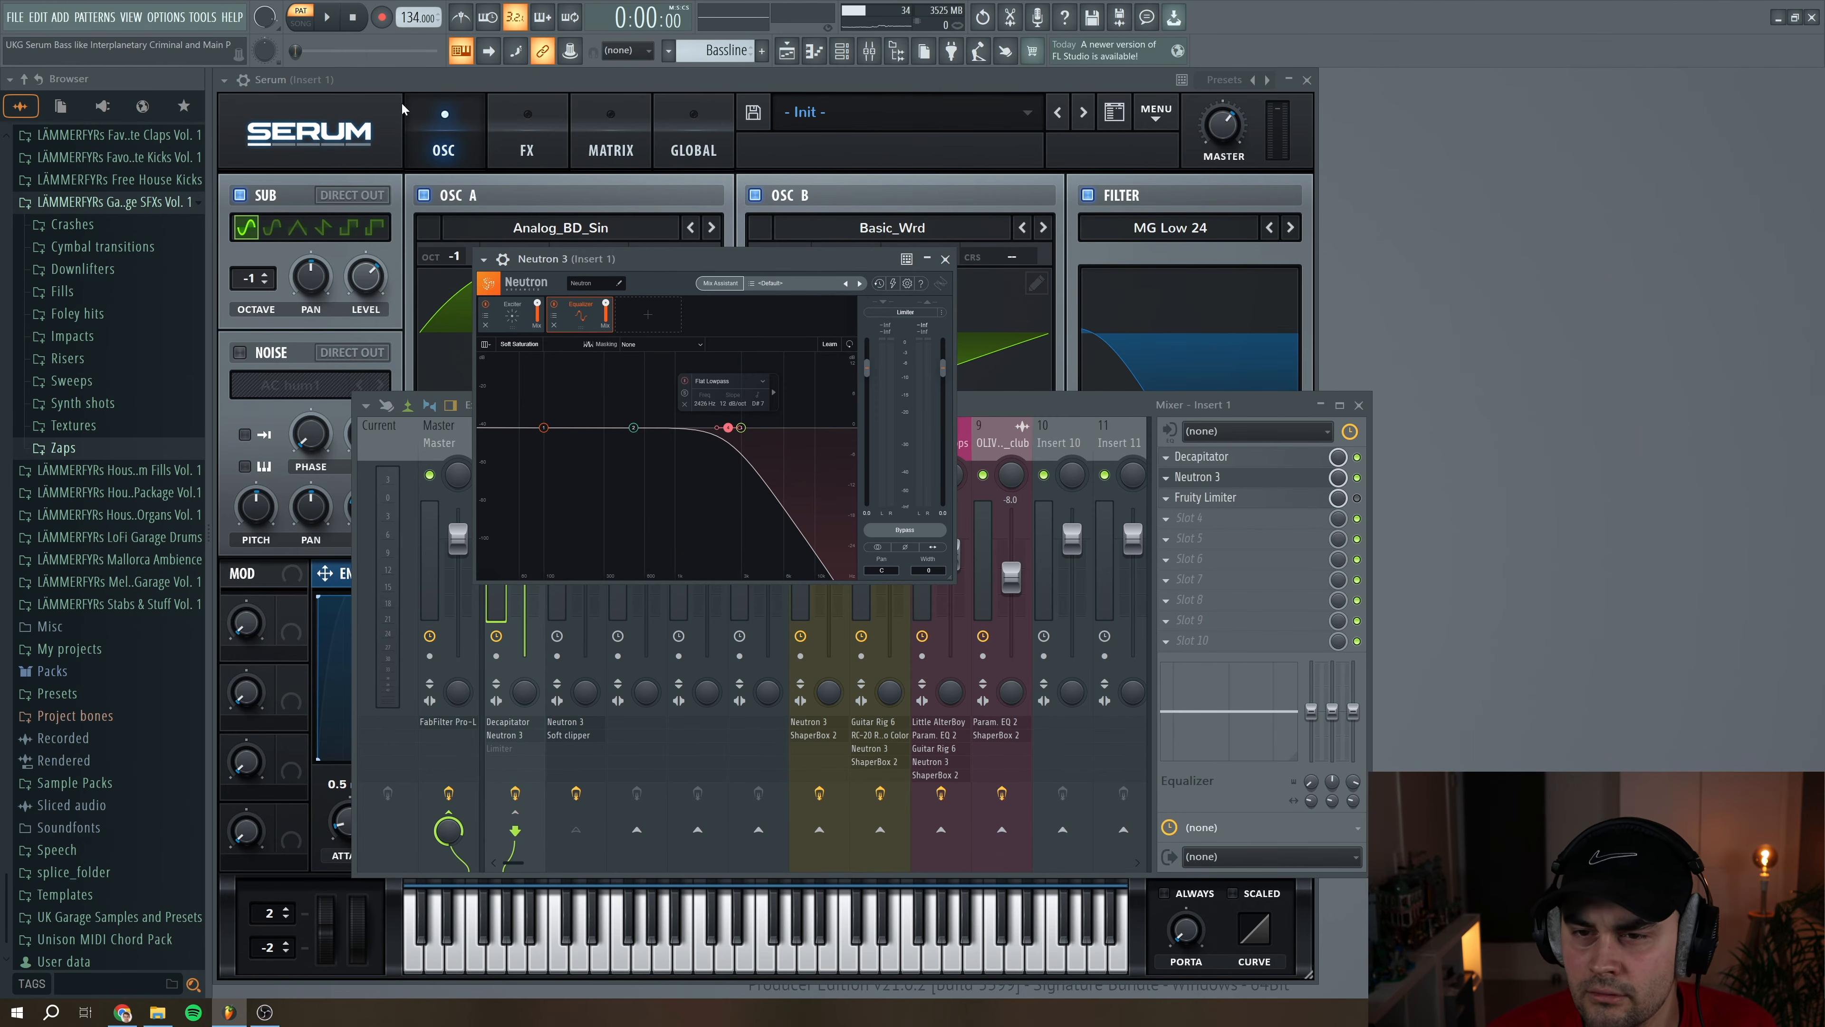
key("space")
left_click_drag(728, 428, 723, 430)
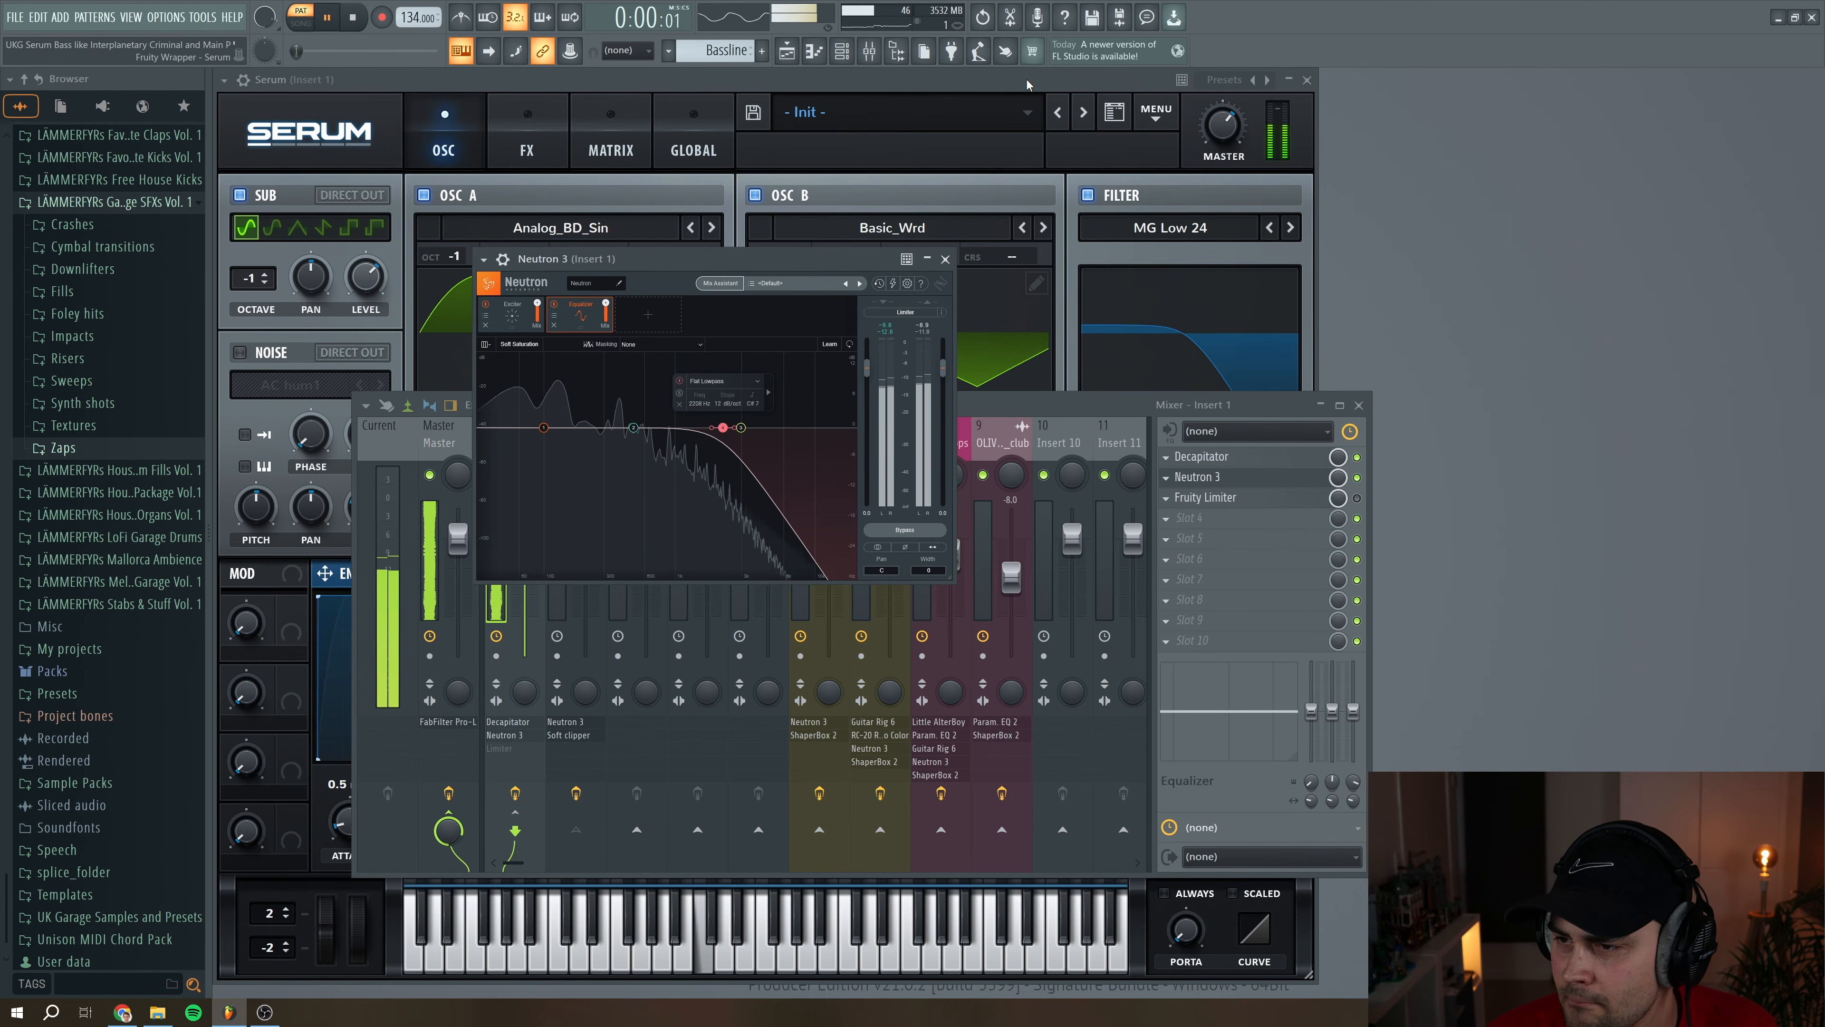
Return to the Serum patch, fine-tune the MG Low 24 filter's cutoff during playback, and stop the bassline
left_click(988, 198)
left_click_drag(1159, 431, 1164, 434)
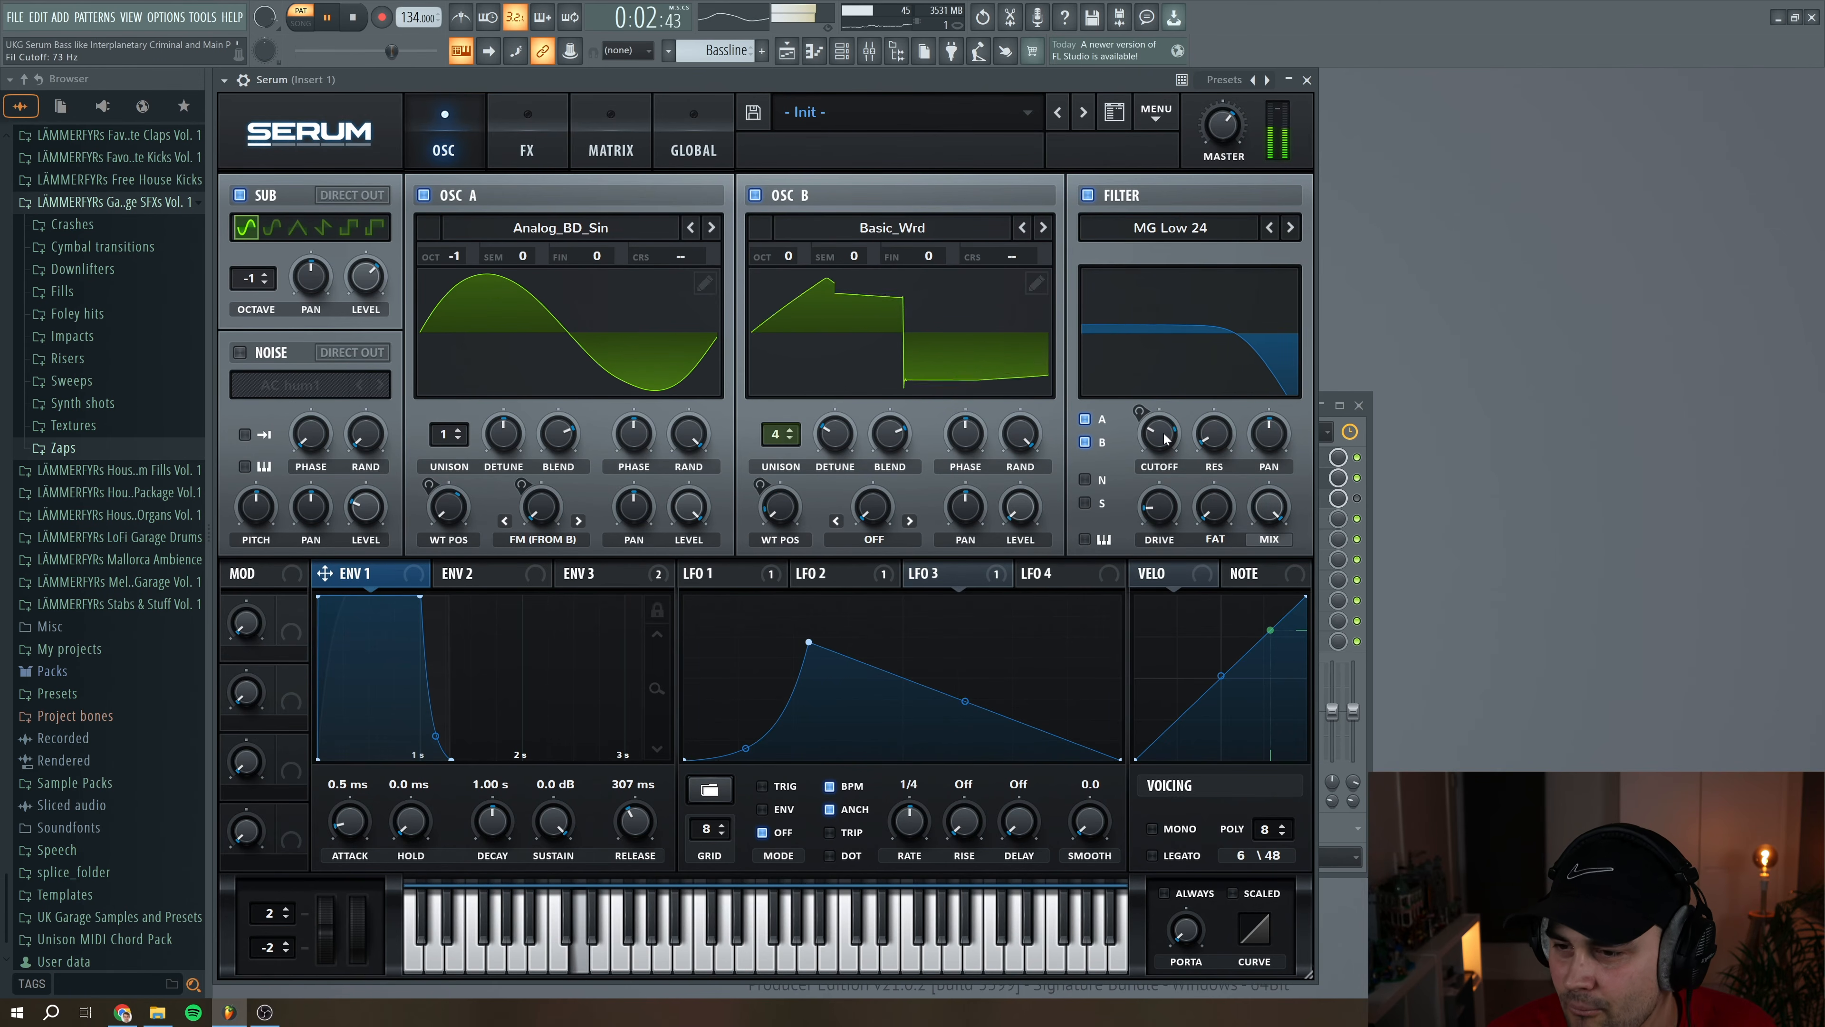
left_click(354, 20)
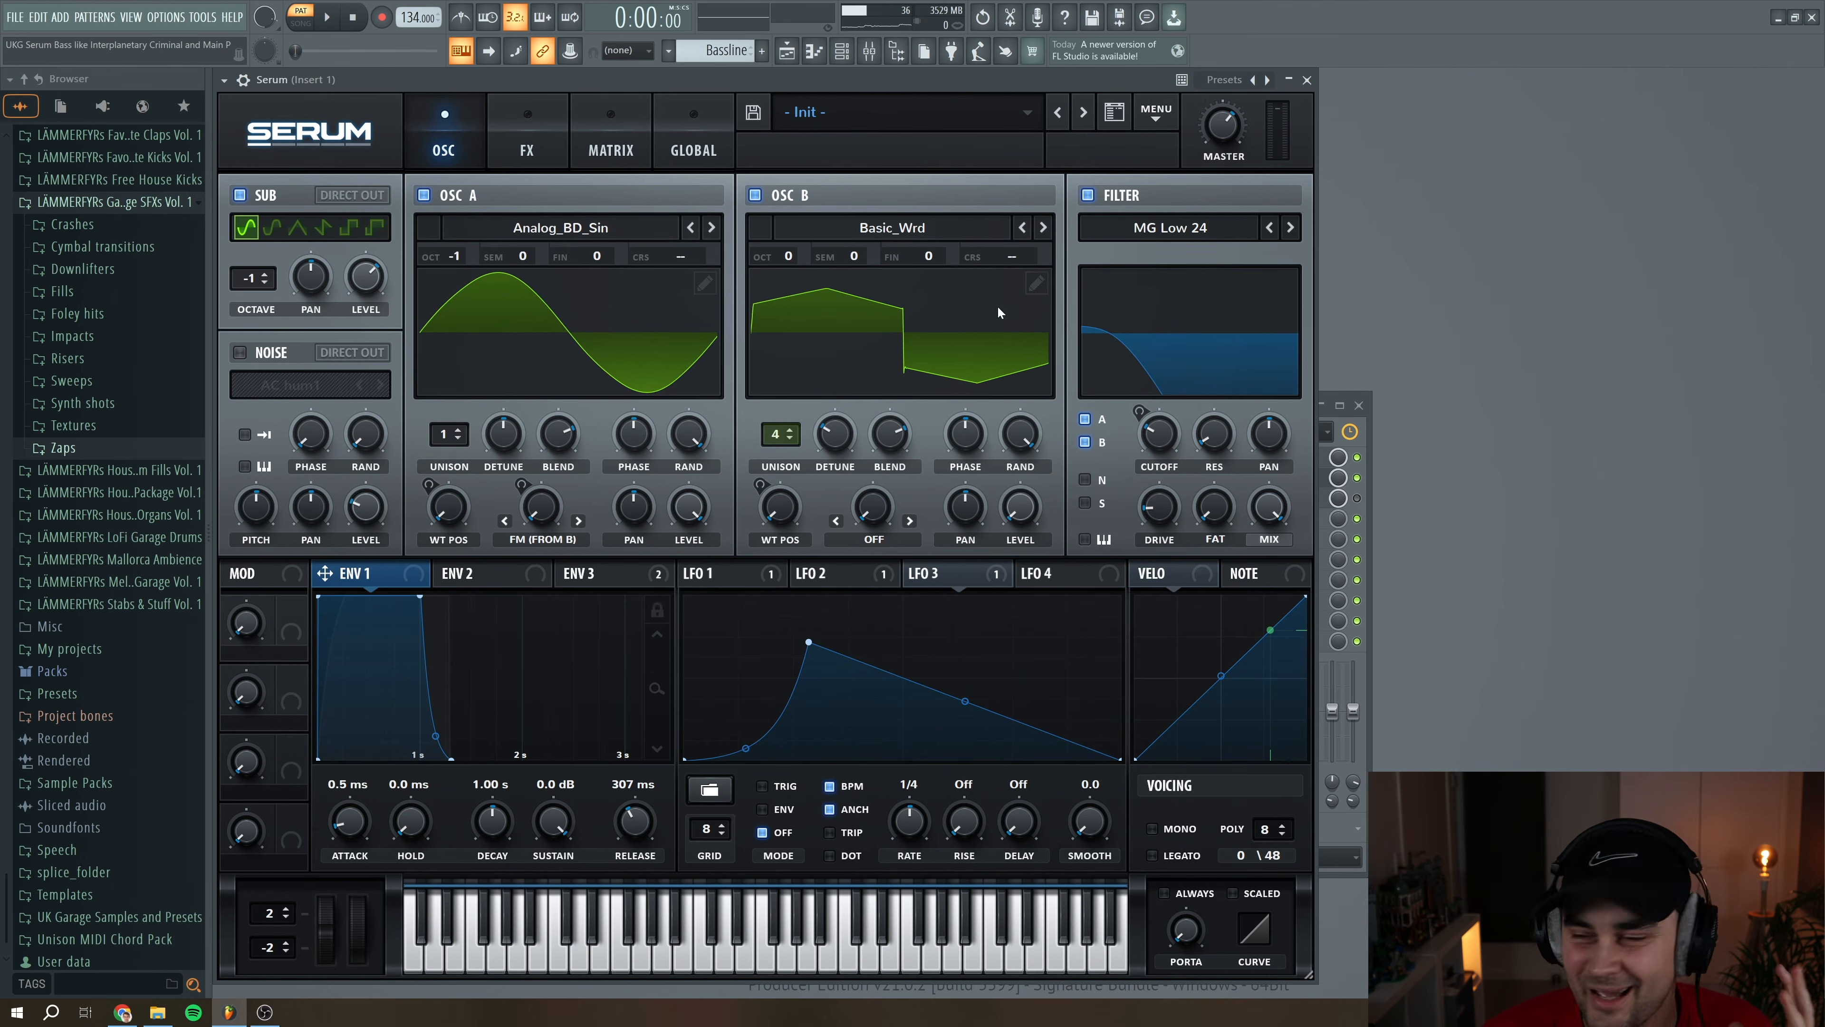
Close the Serum and Neutron 3 windows, enable Fruity Limiter on Insert 1, and view its compressor settings before closing it
left_click(1307, 79)
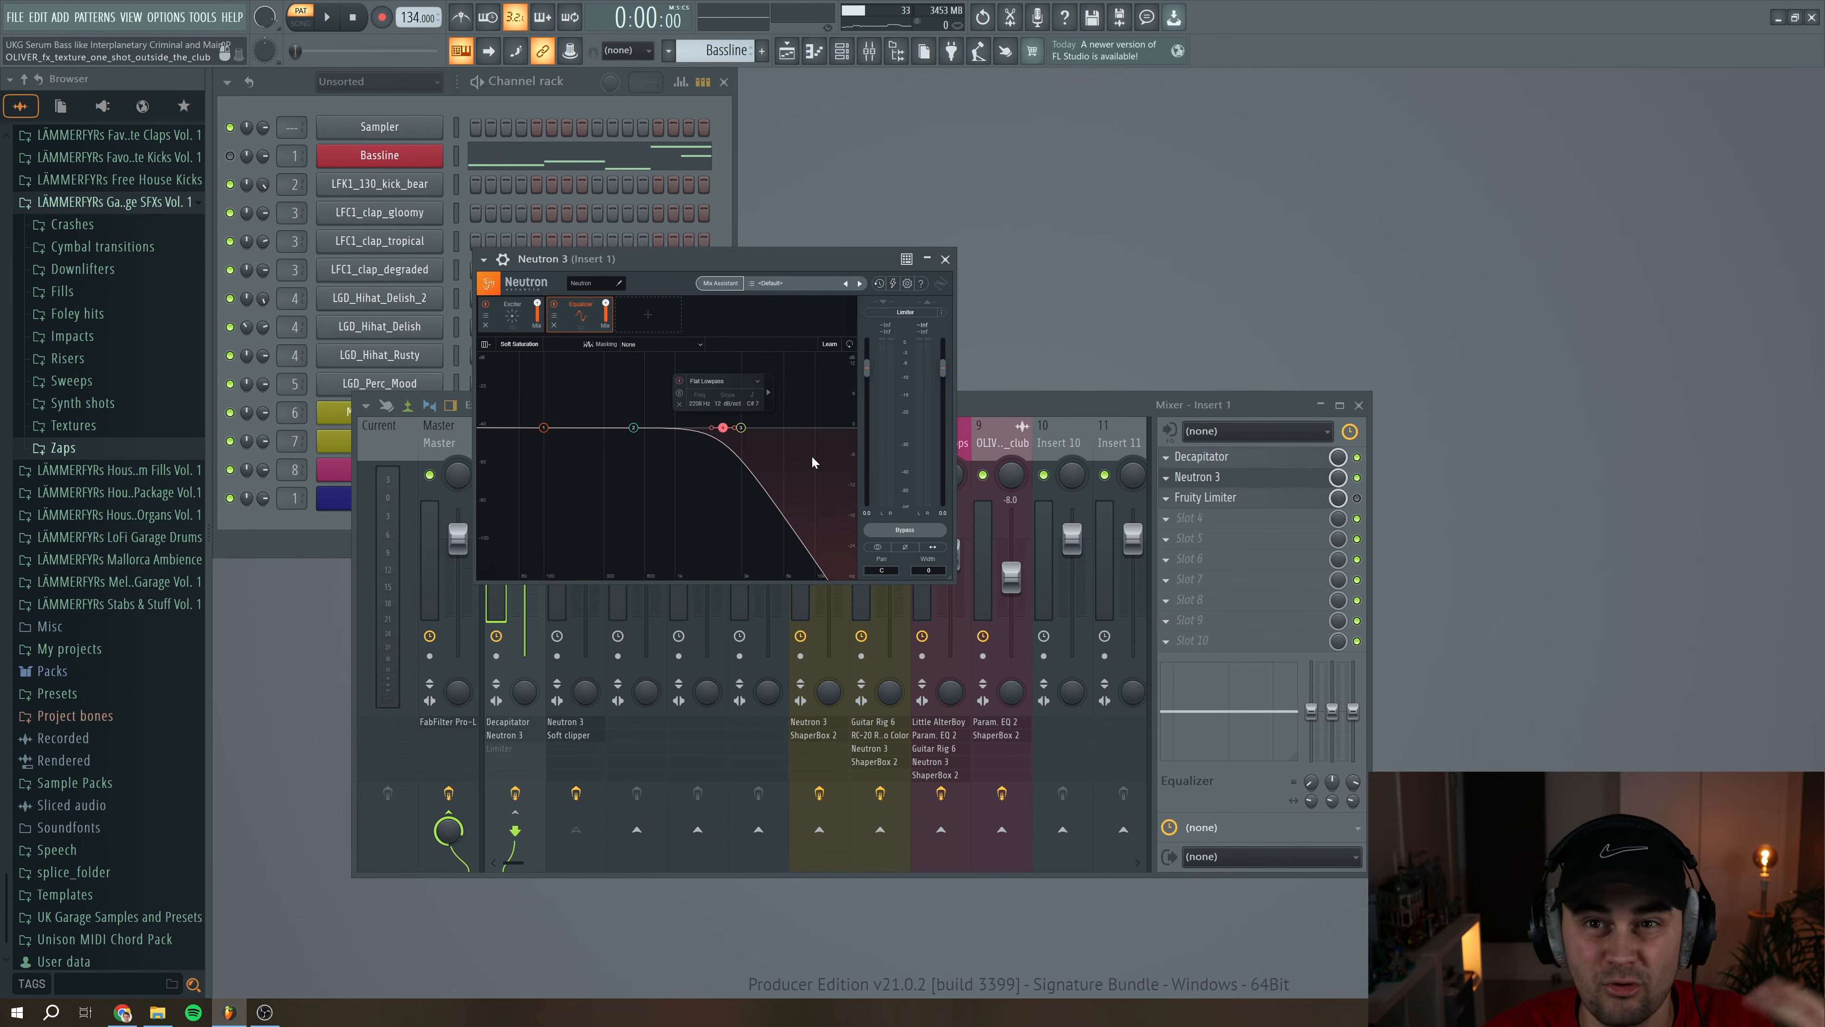
left_click(945, 260)
left_click(1221, 497)
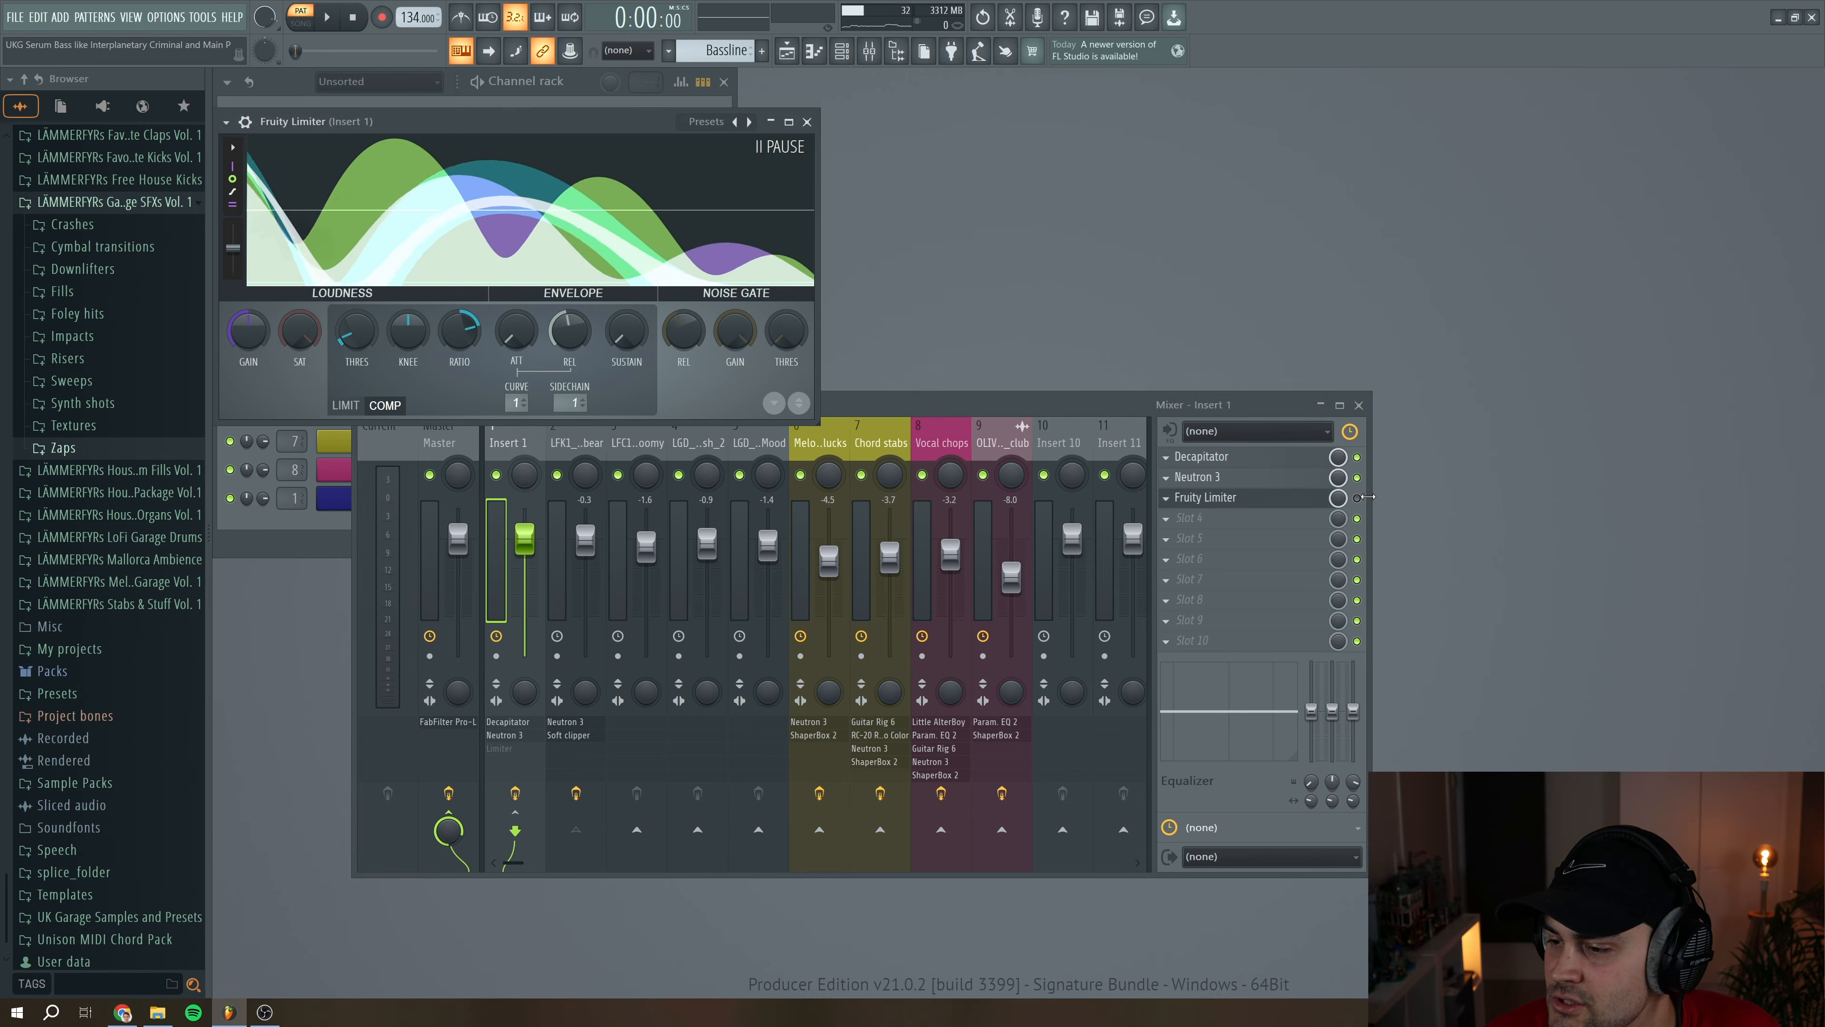
left_click(1357, 498)
left_click_drag(538, 169, 629, 230)
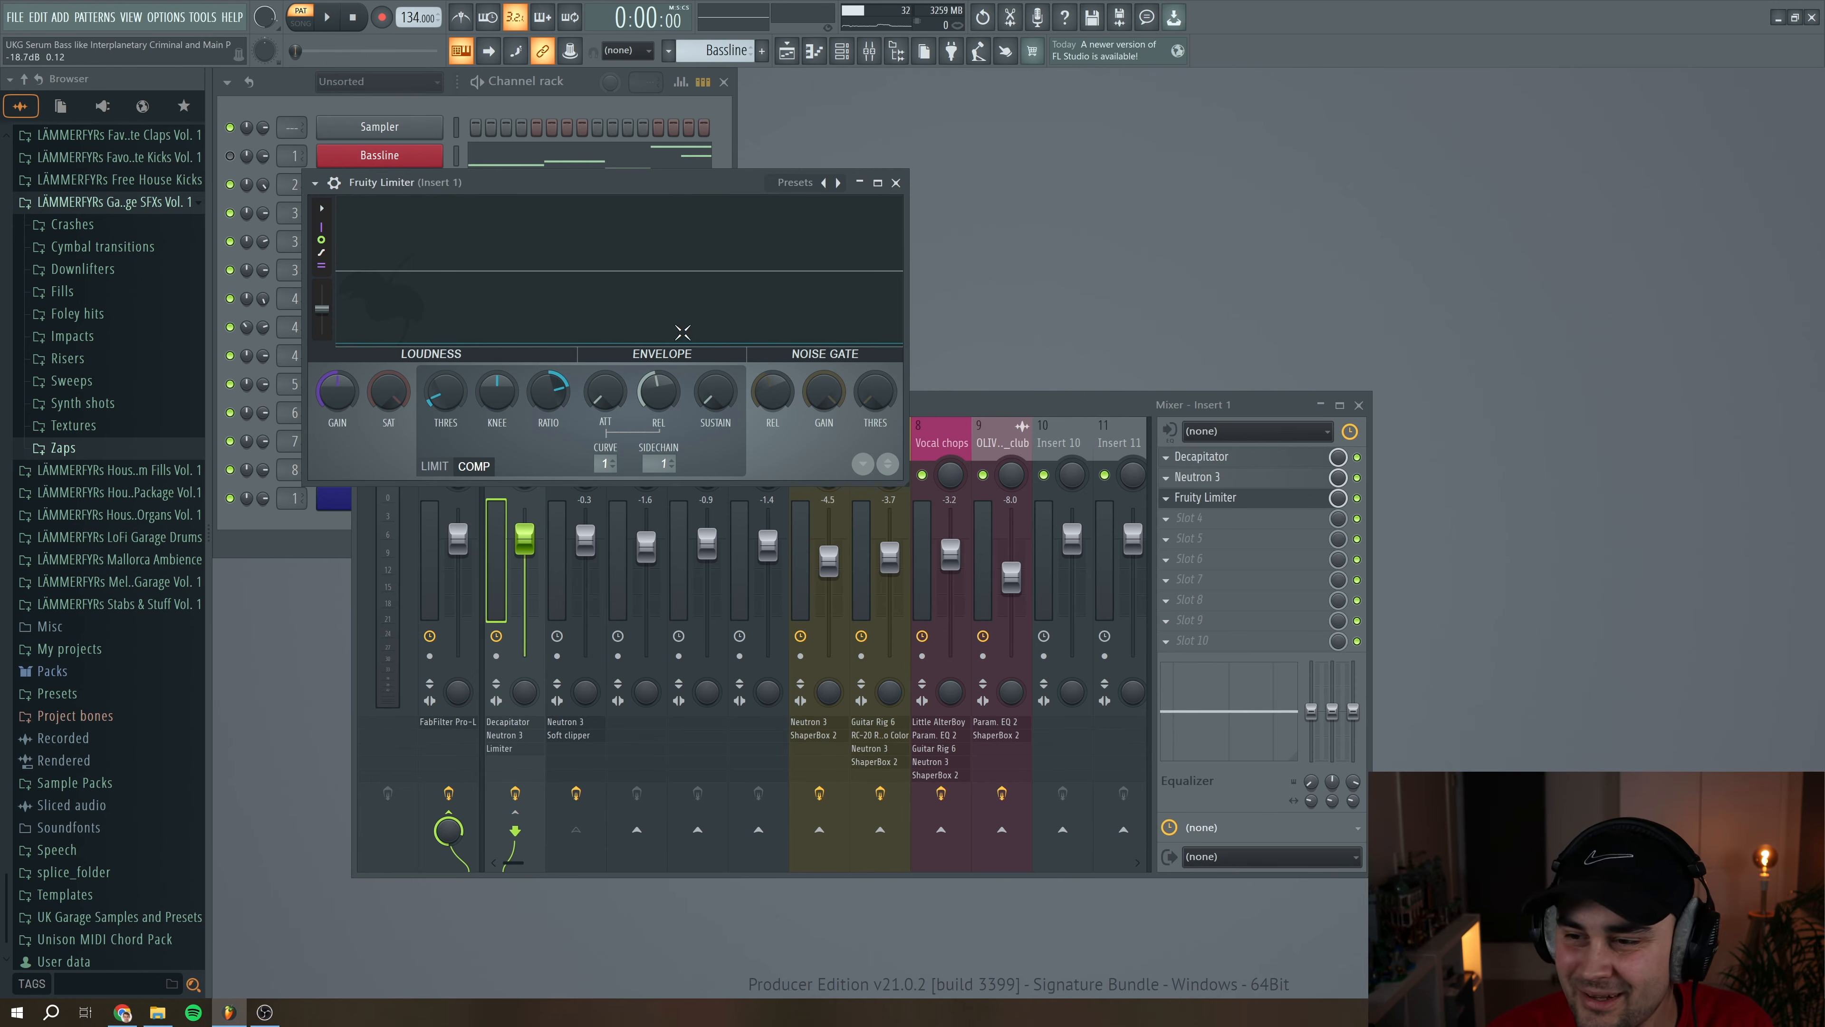
left_click(896, 184)
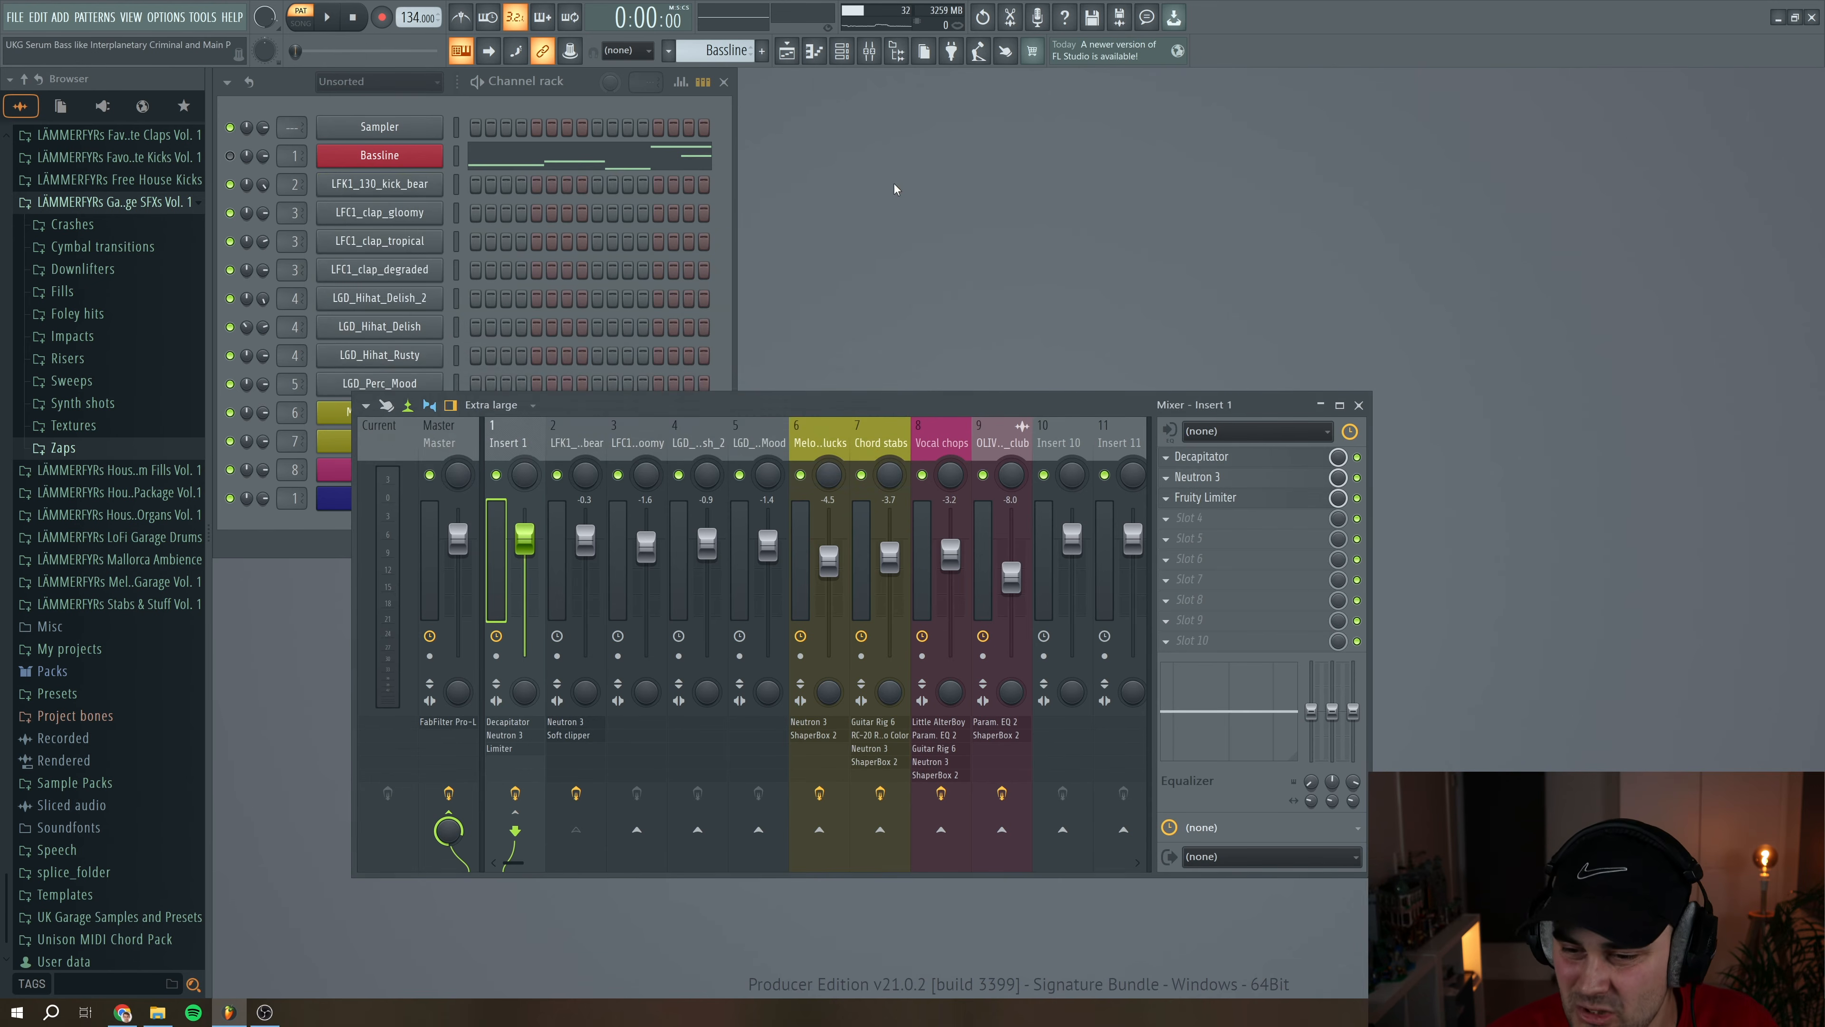
Show the Playlist arrangement and play the full song to hear the bassline in context, looking over the lower tracks
left_click(247, 498)
key("F5")
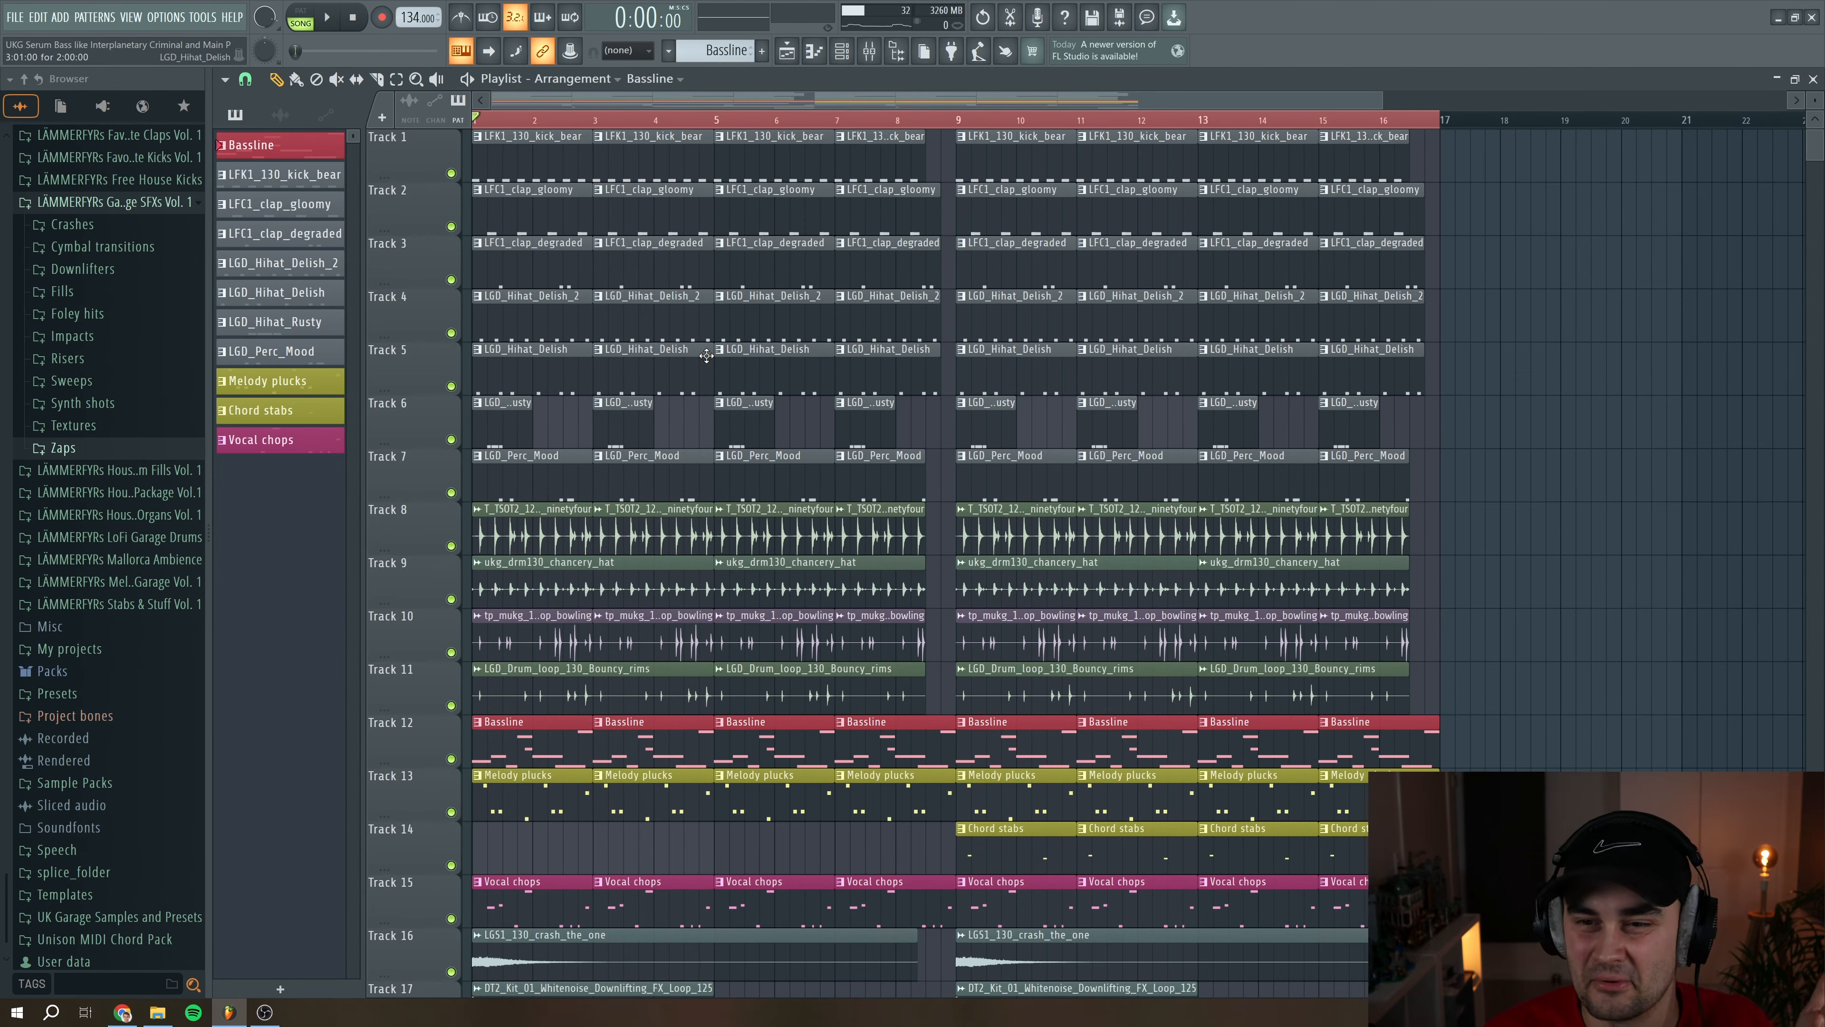
left_click(328, 18)
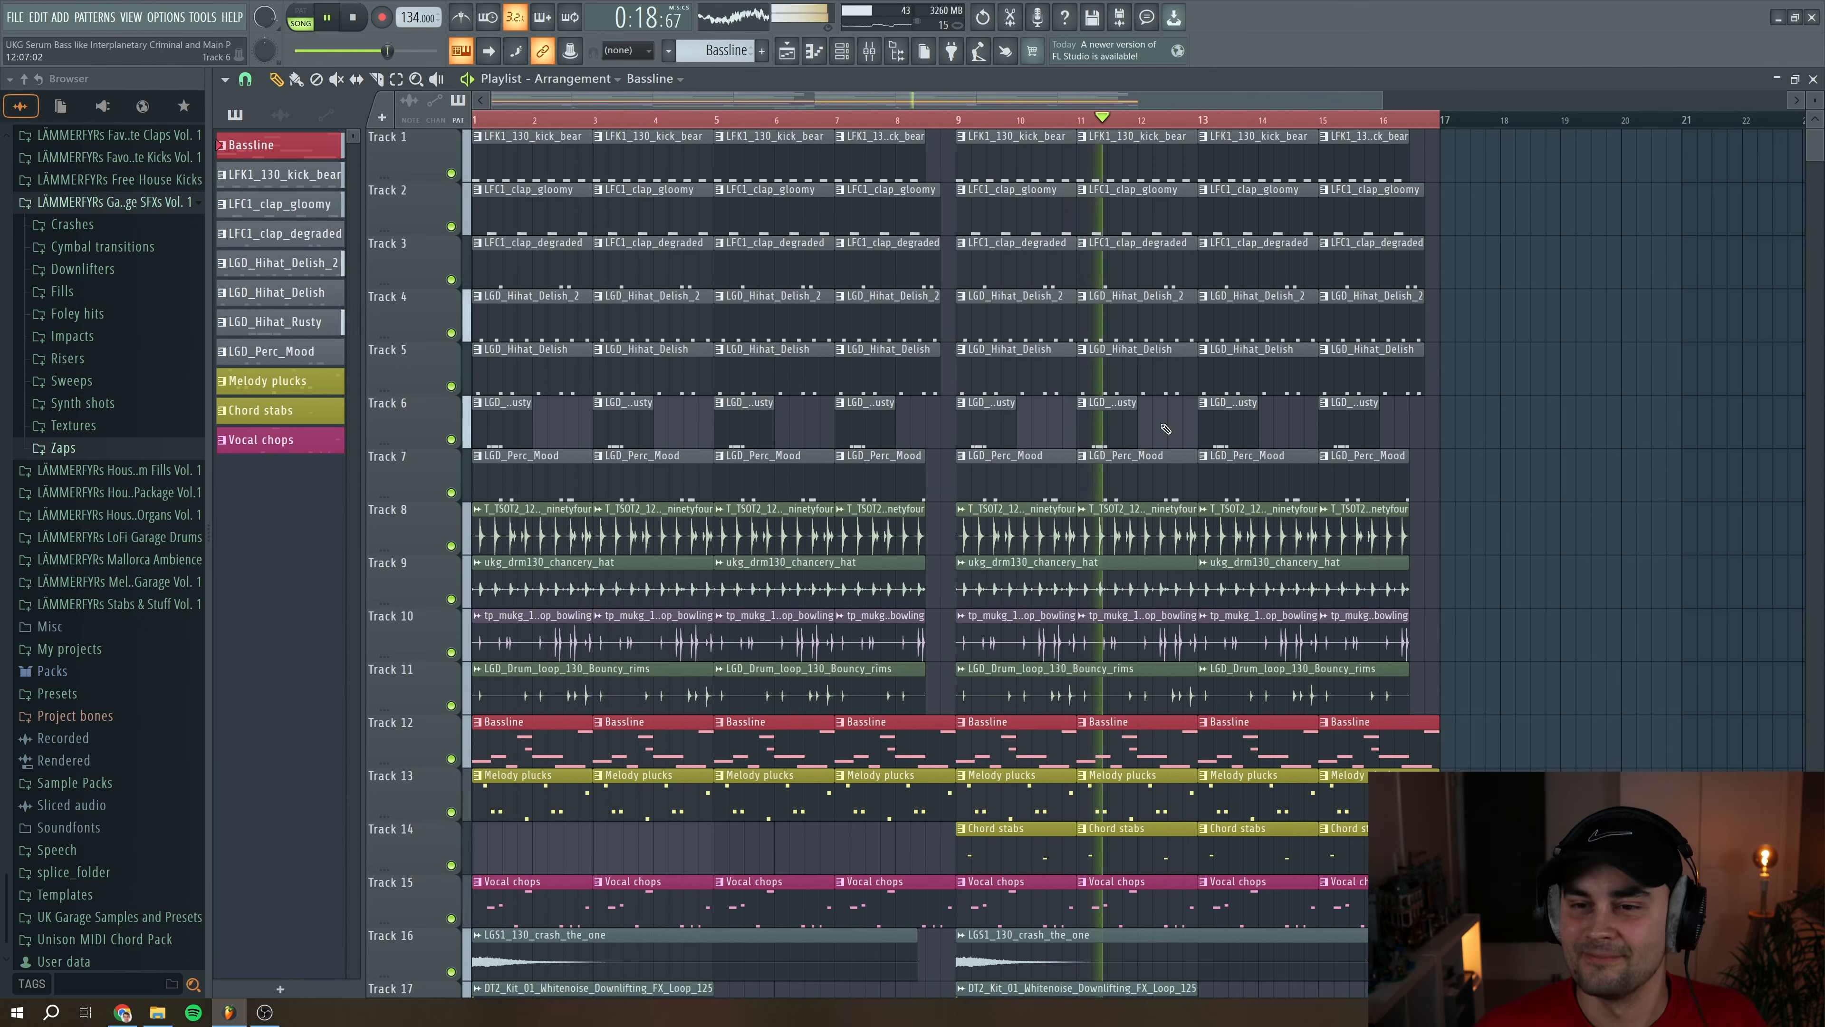
scroll(1170, 433, "down", 5)
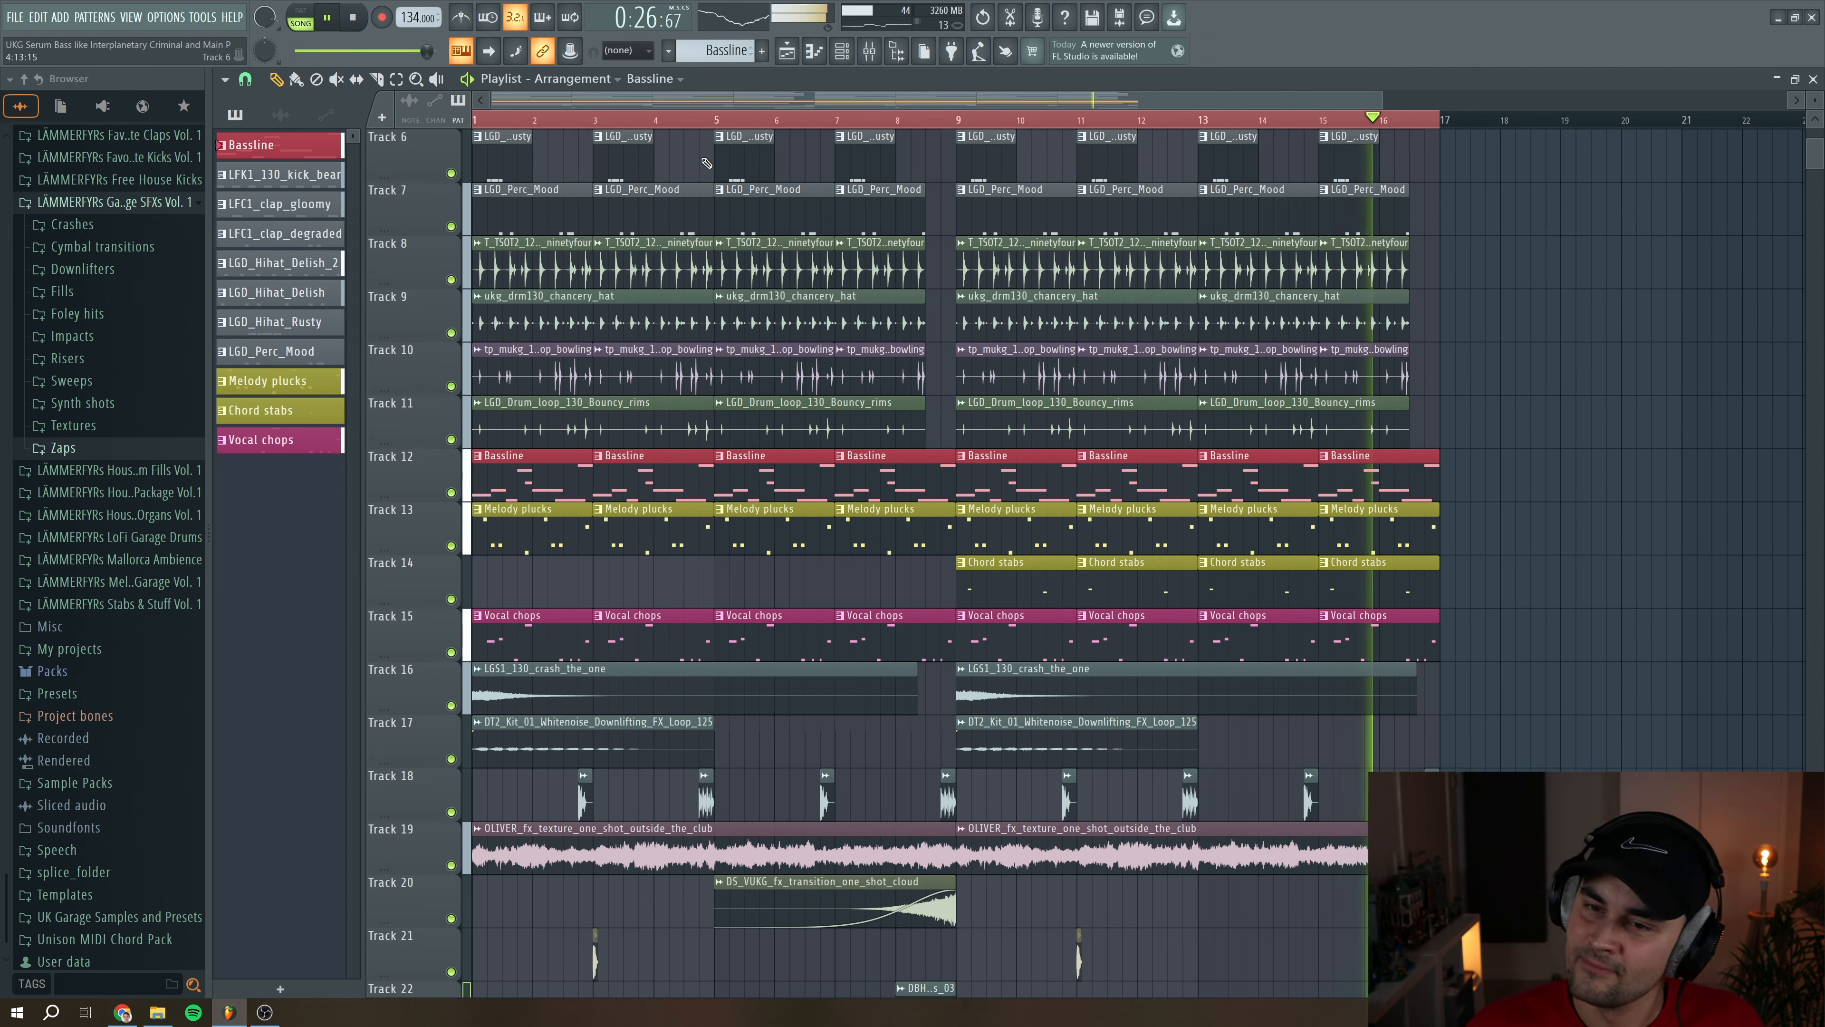
left_click(345, 27)
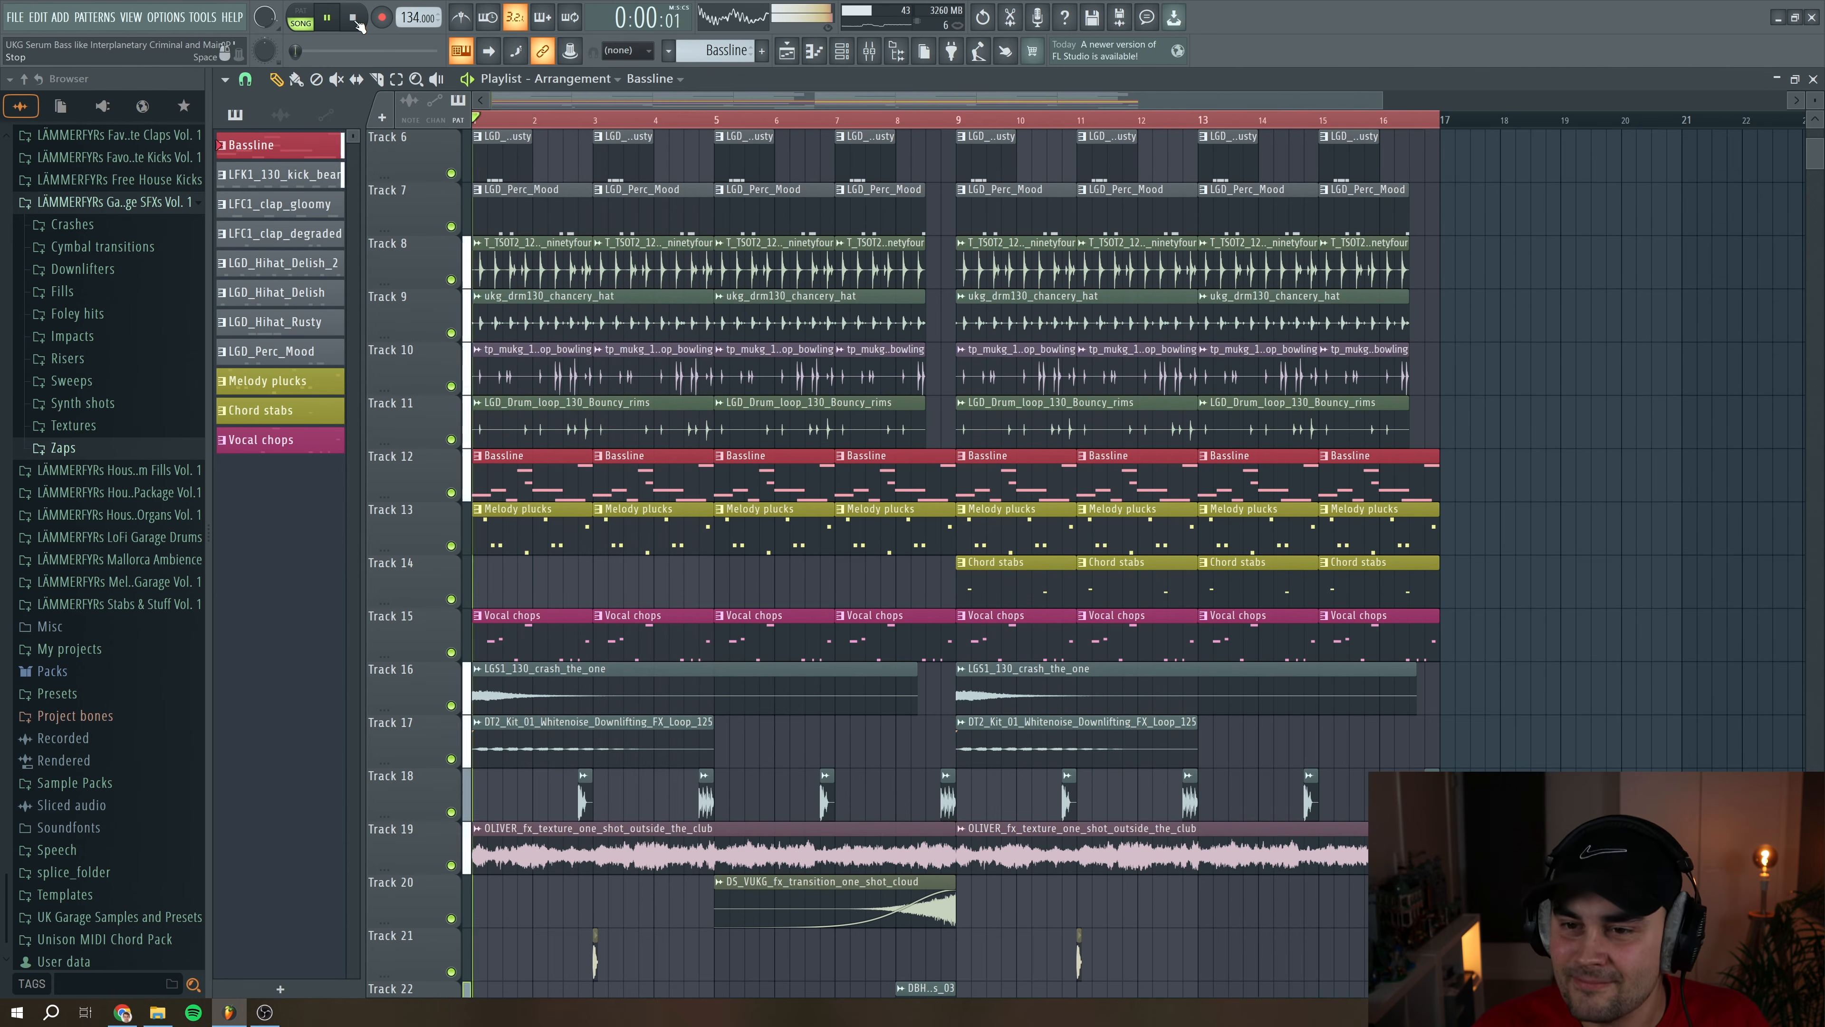